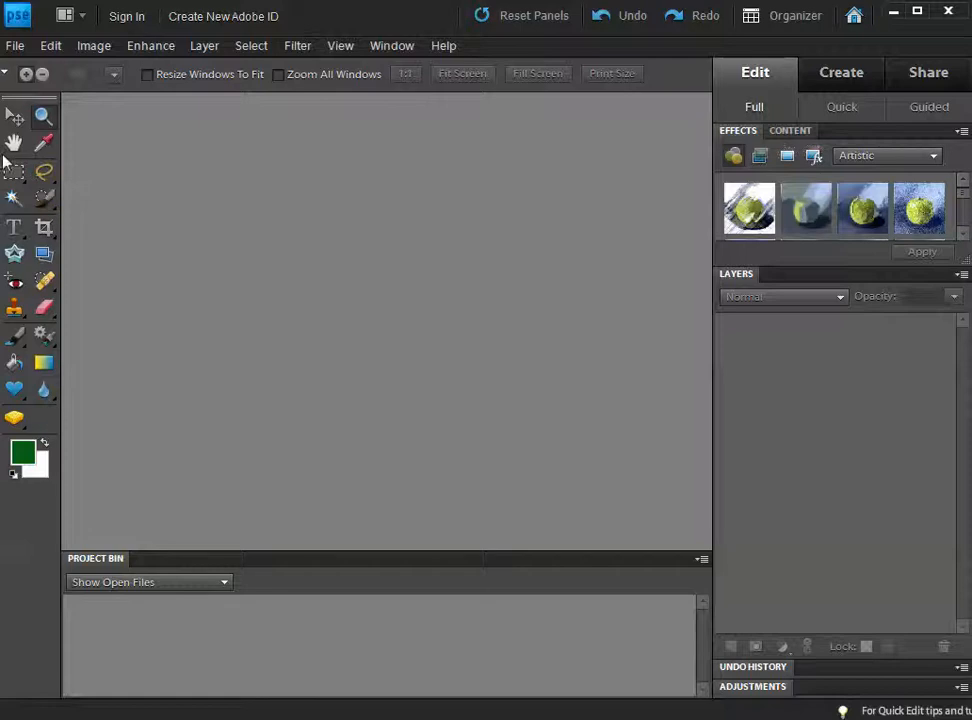
Step: Start a new blank file named 'Gradient Test'
click(17, 50)
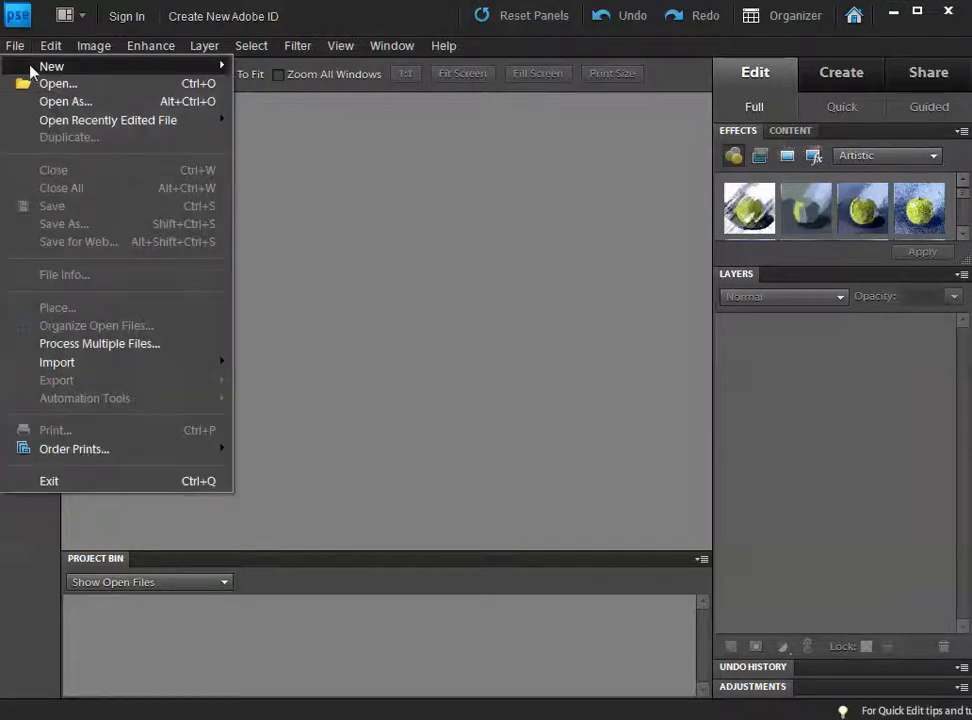
mouse_move(150, 66)
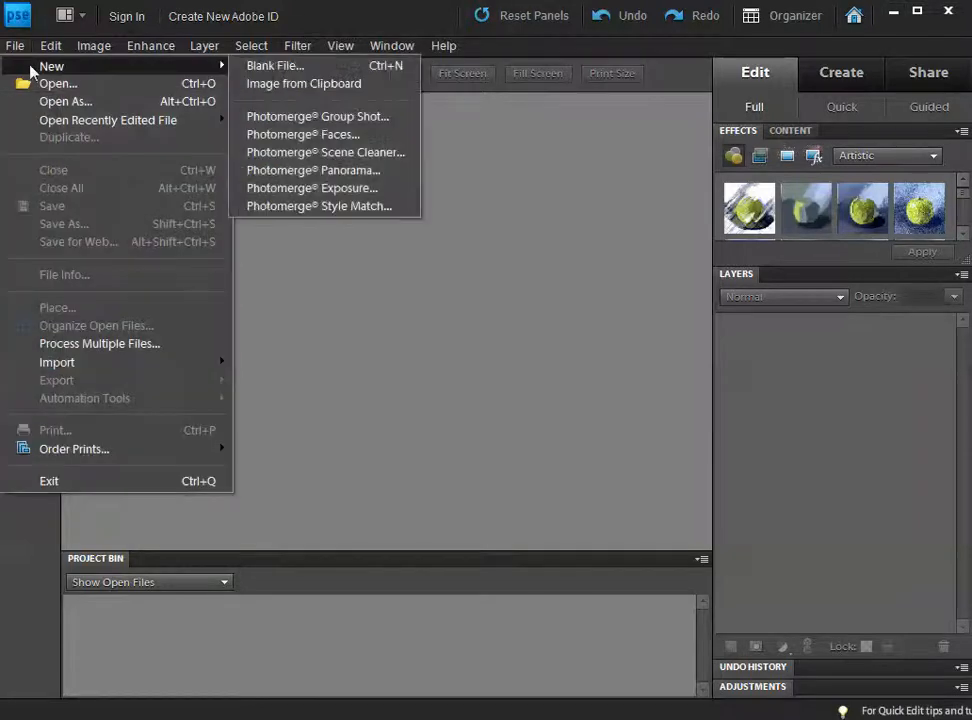
click(276, 68)
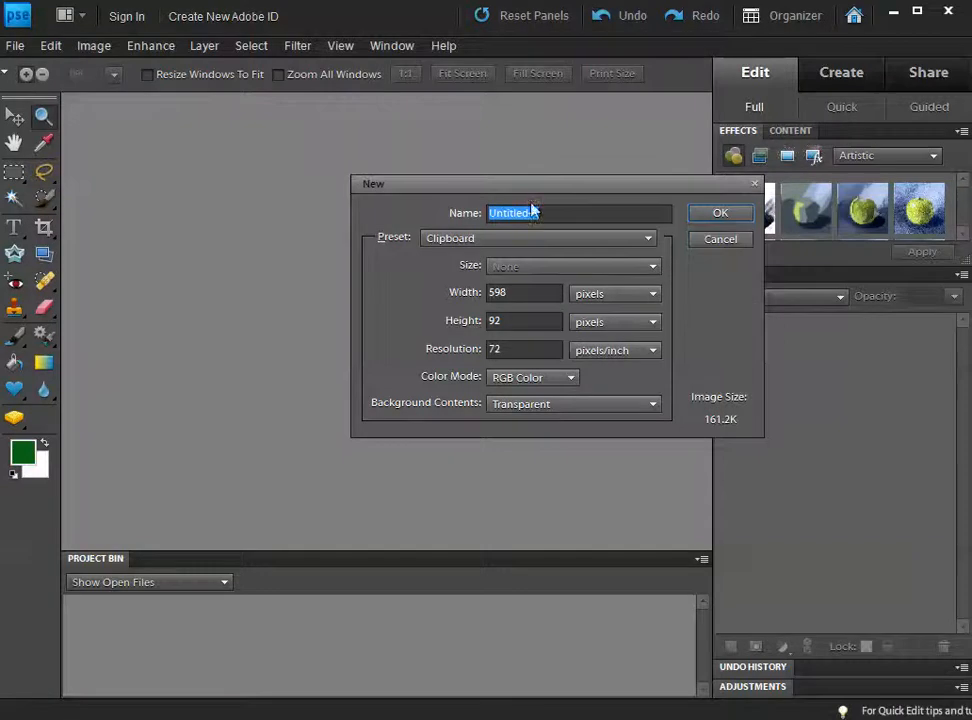
drag(538, 189, 460, 201)
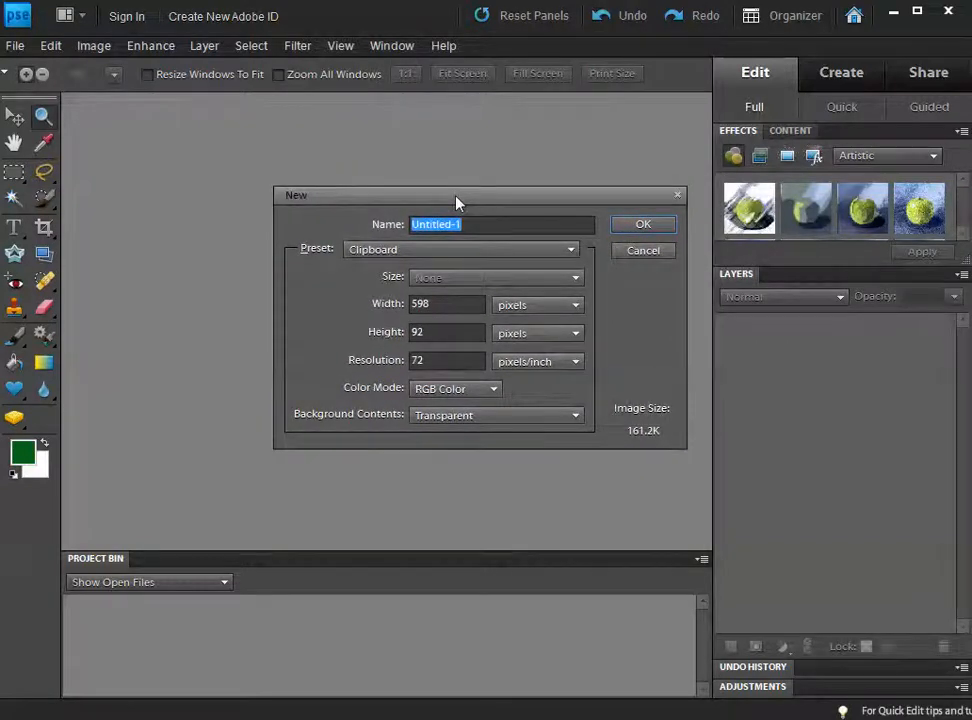
text(Gradient Test)
Step: Make it 5 × 5 inches at 72 ppi with a white background, and create it
click(528, 308)
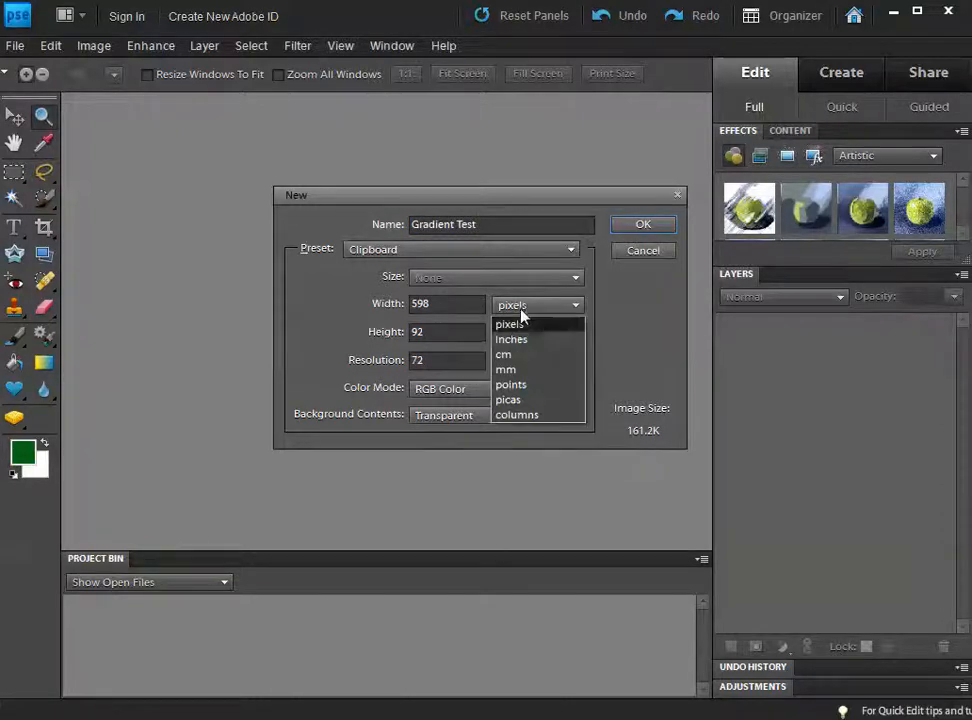
click(516, 340)
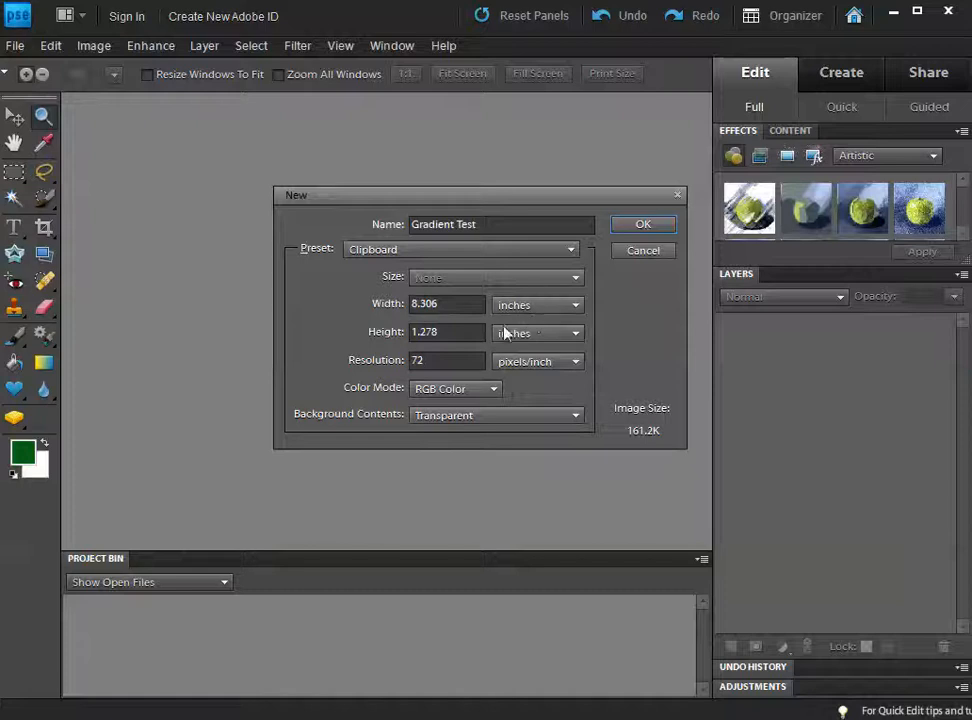
double_click(466, 305)
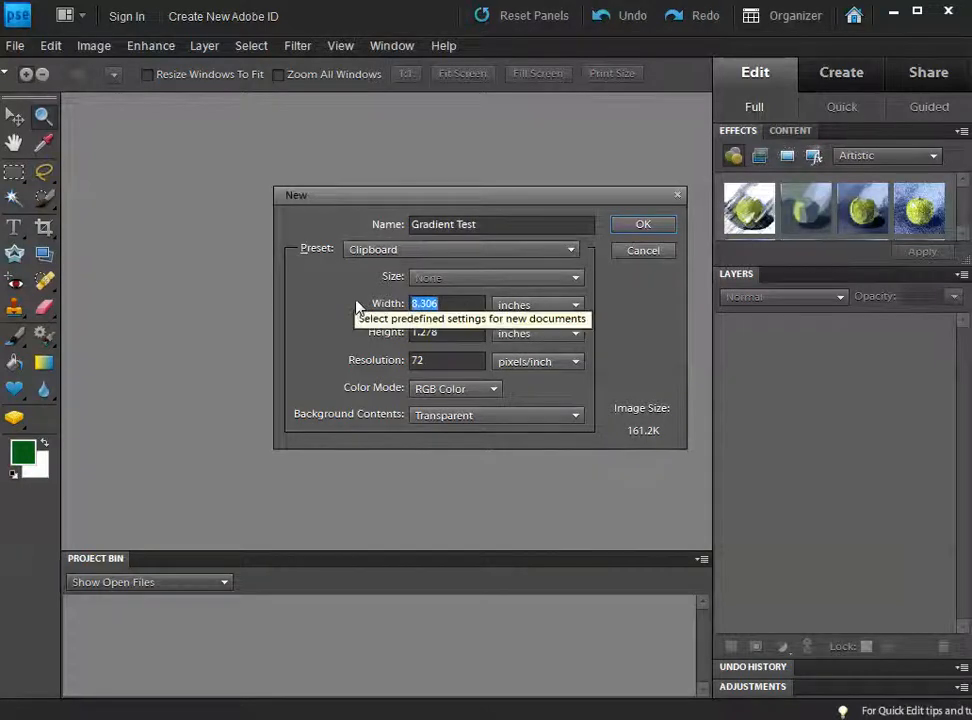
text(5)
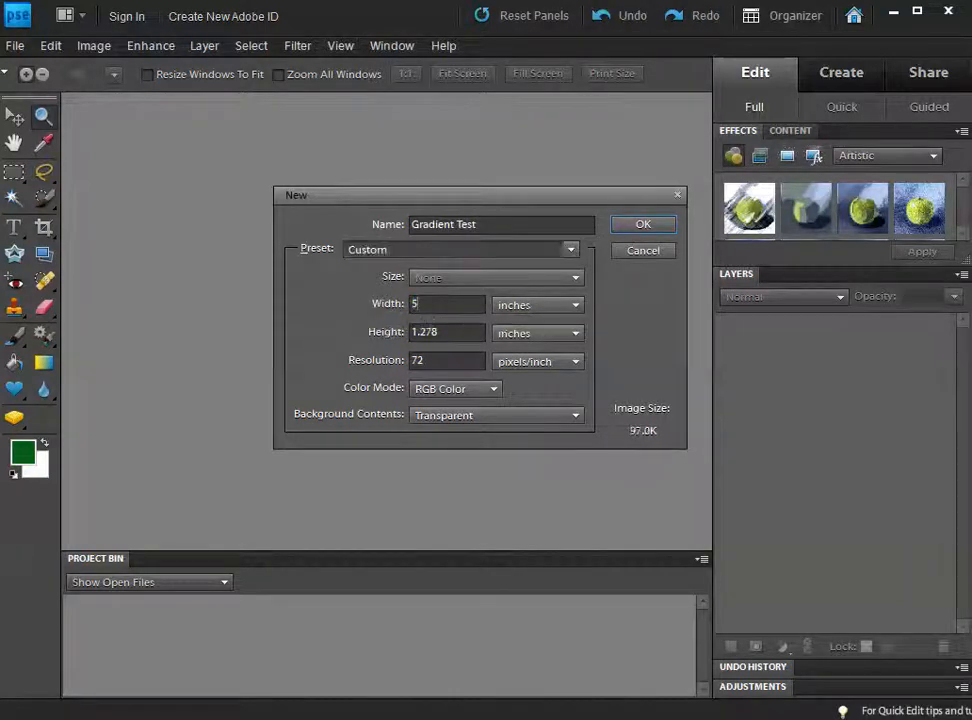
double_click(426, 333)
text(5)
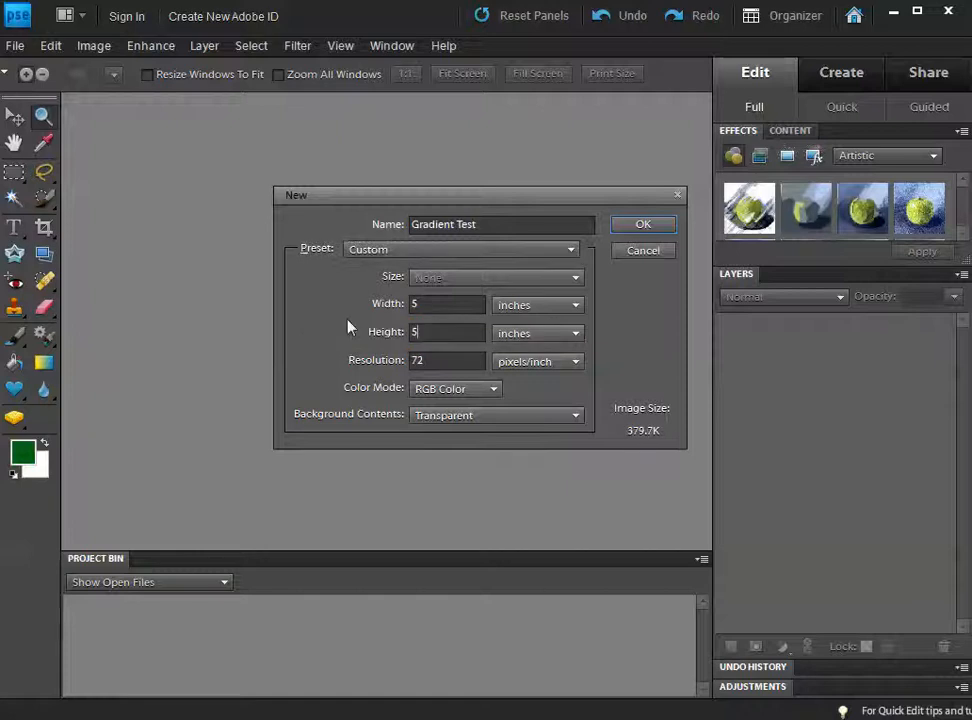
click(440, 357)
click(457, 416)
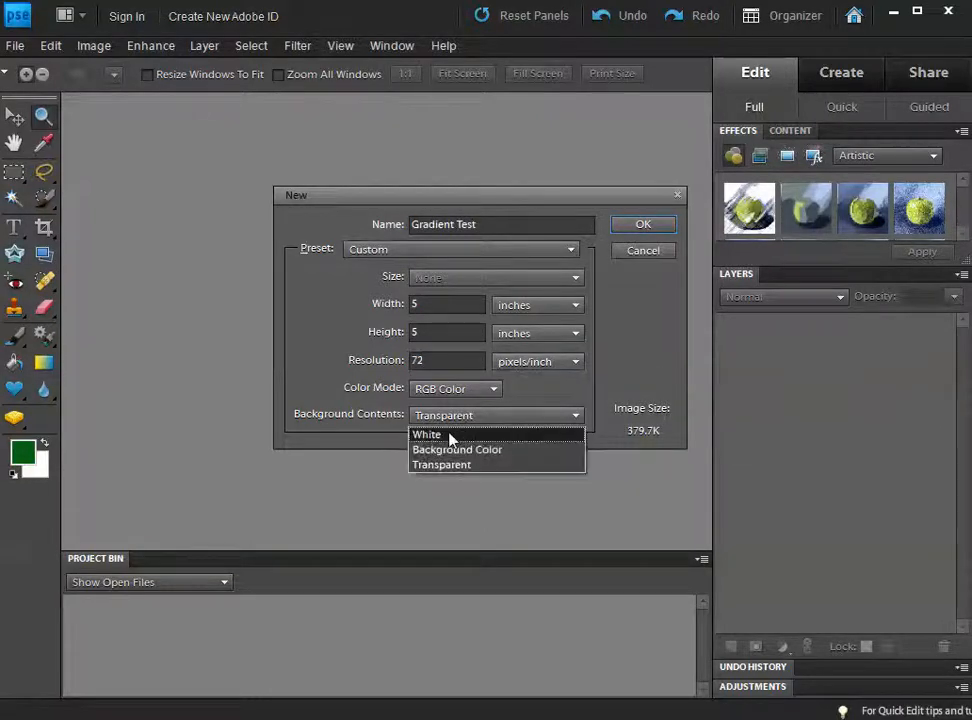
click(457, 436)
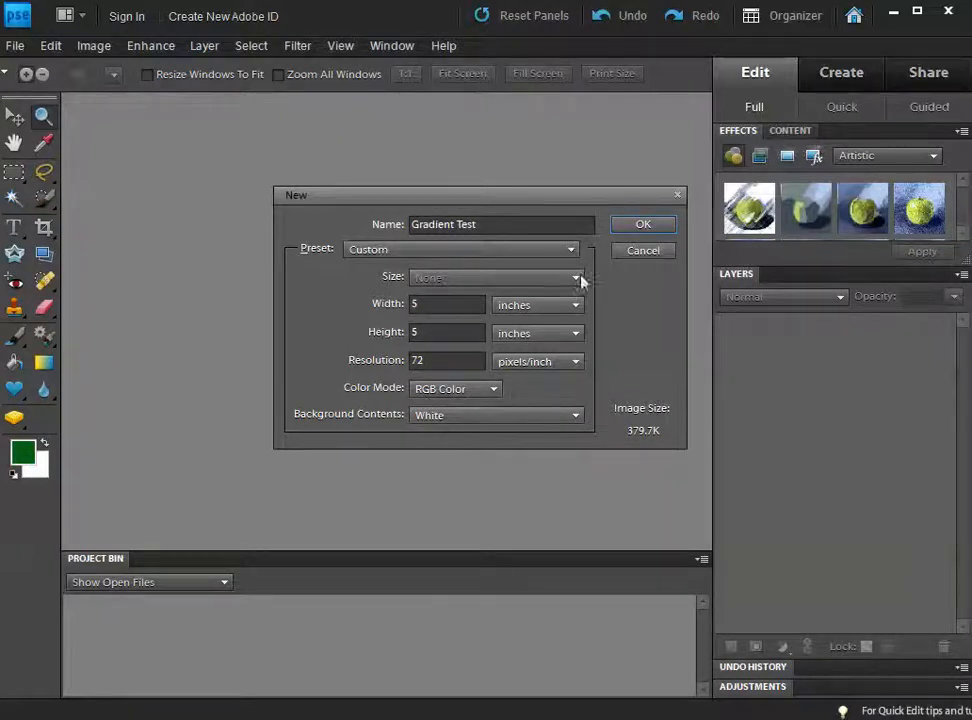
click(637, 226)
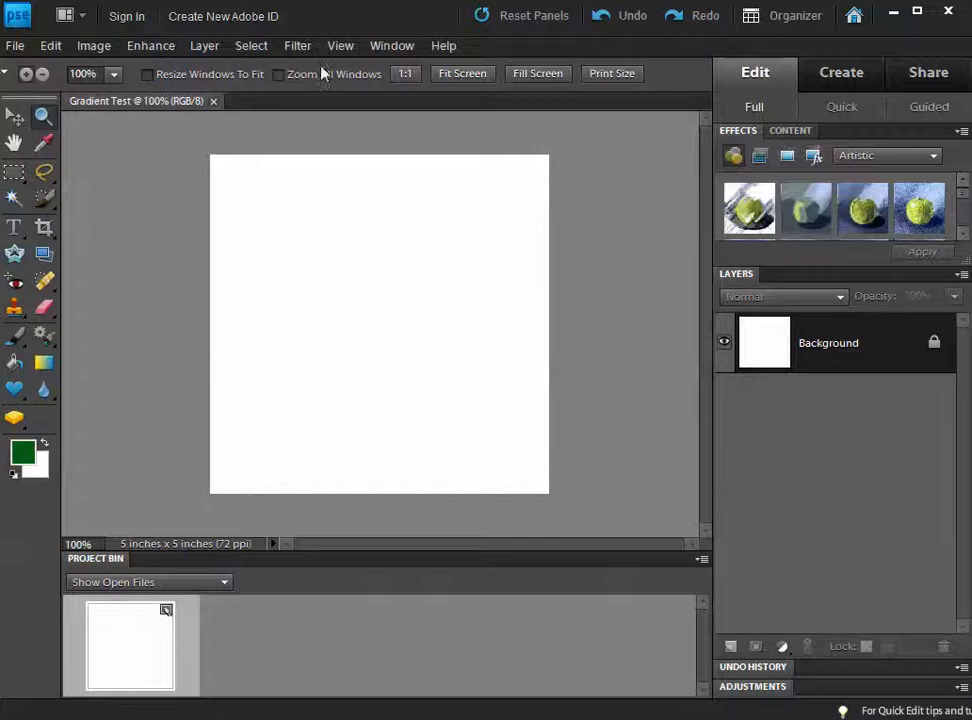
click(206, 47)
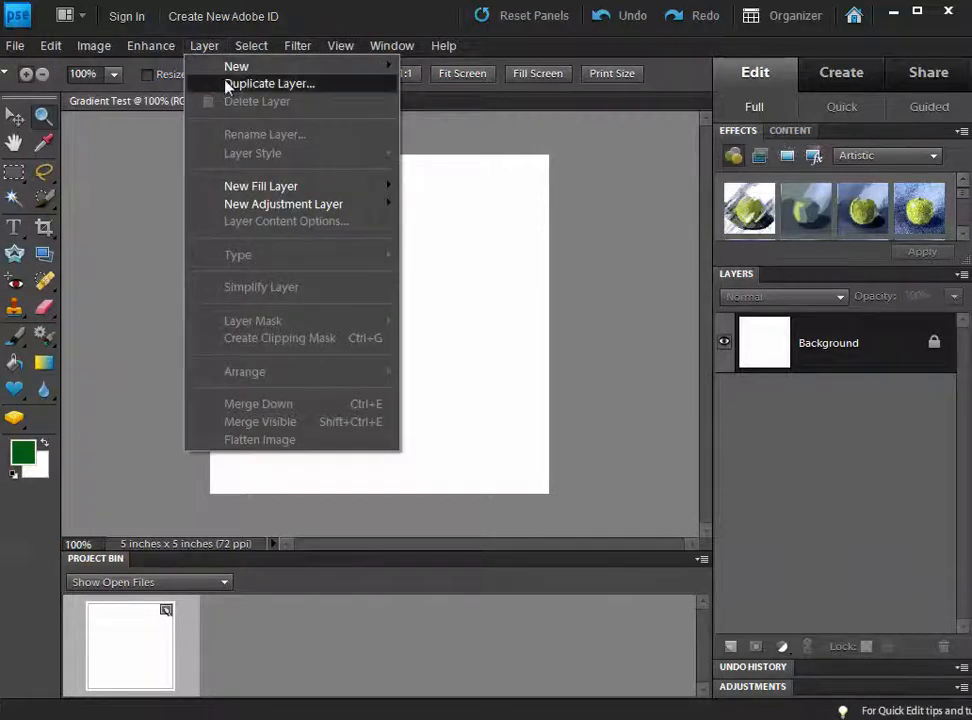
Step: Duplicate the Background layer as 'Gradient Test'
click(228, 87)
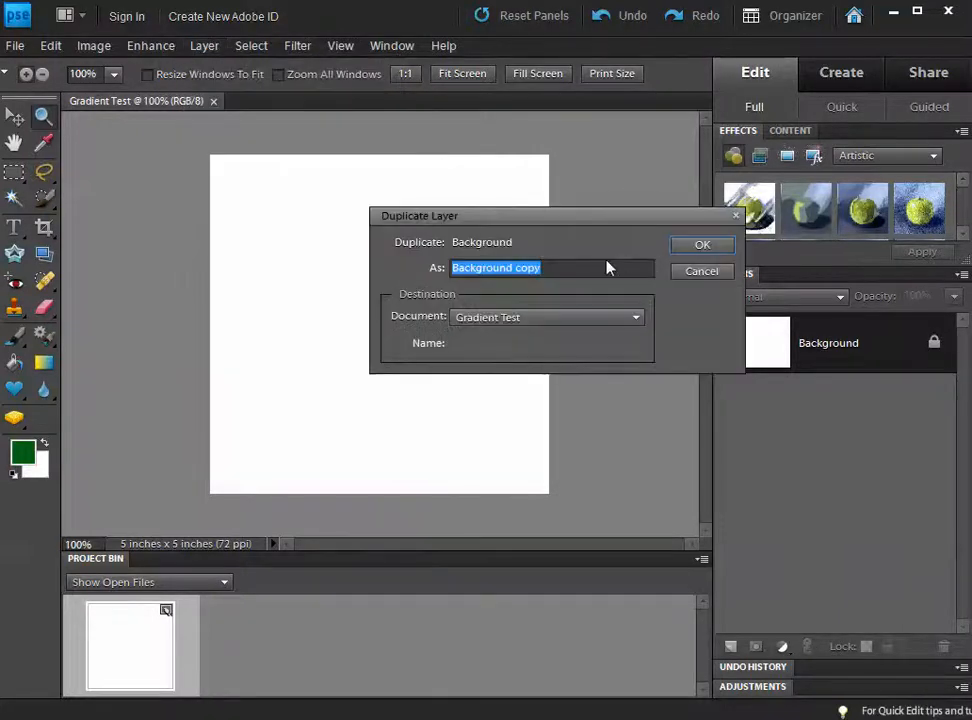
text(Gradi)
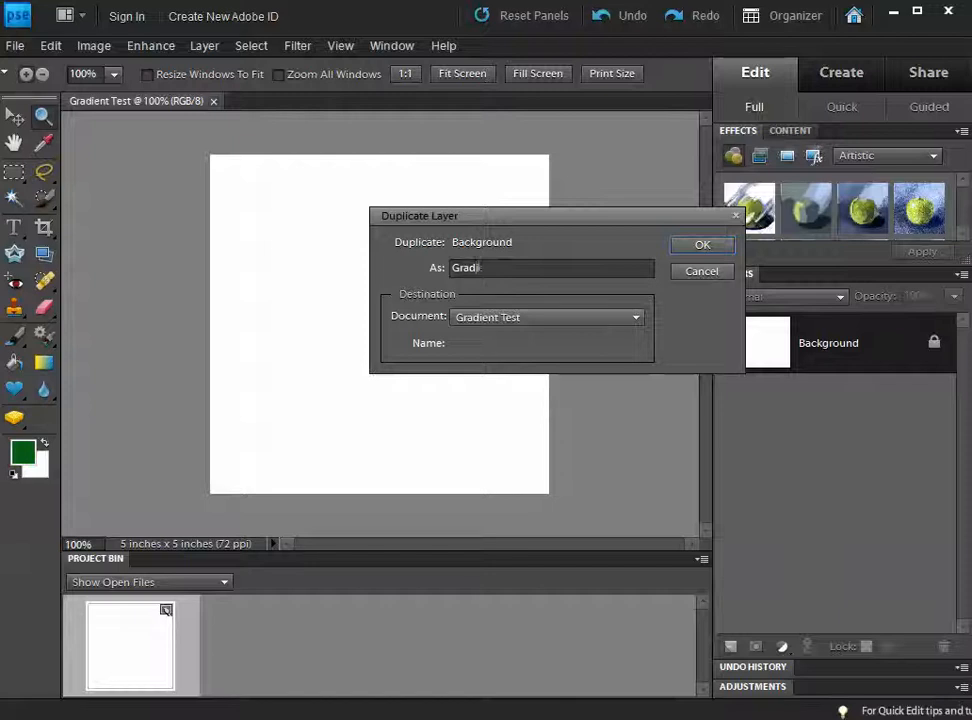
text(ent Test)
click(702, 246)
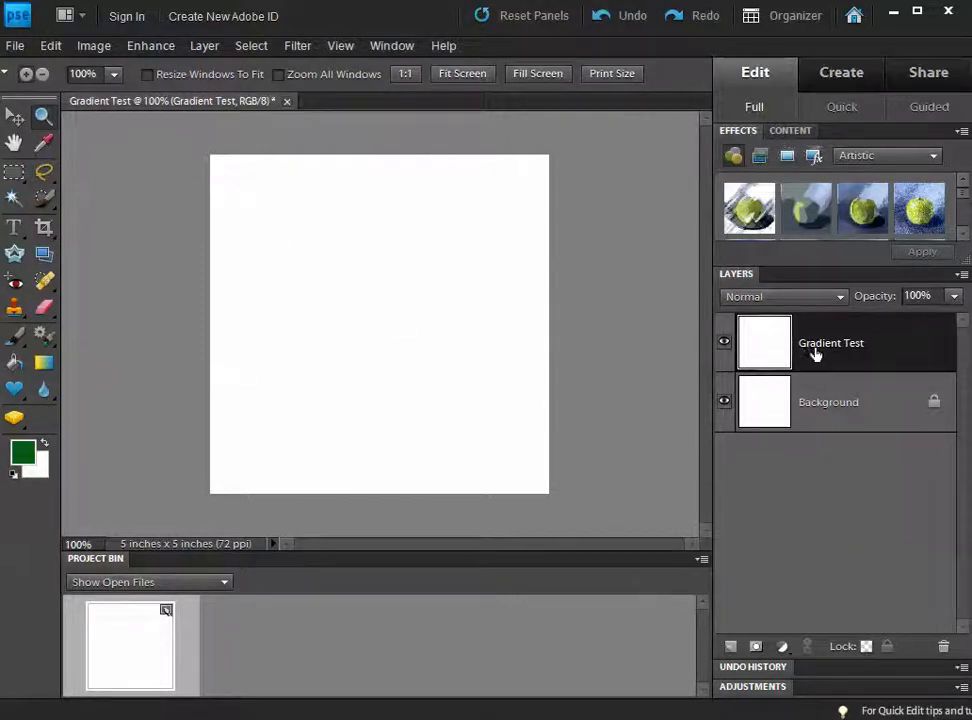
Step: Rename the Background copy layer in the Layers panel to 'Gradient Test'
drag(831, 343, 943, 646)
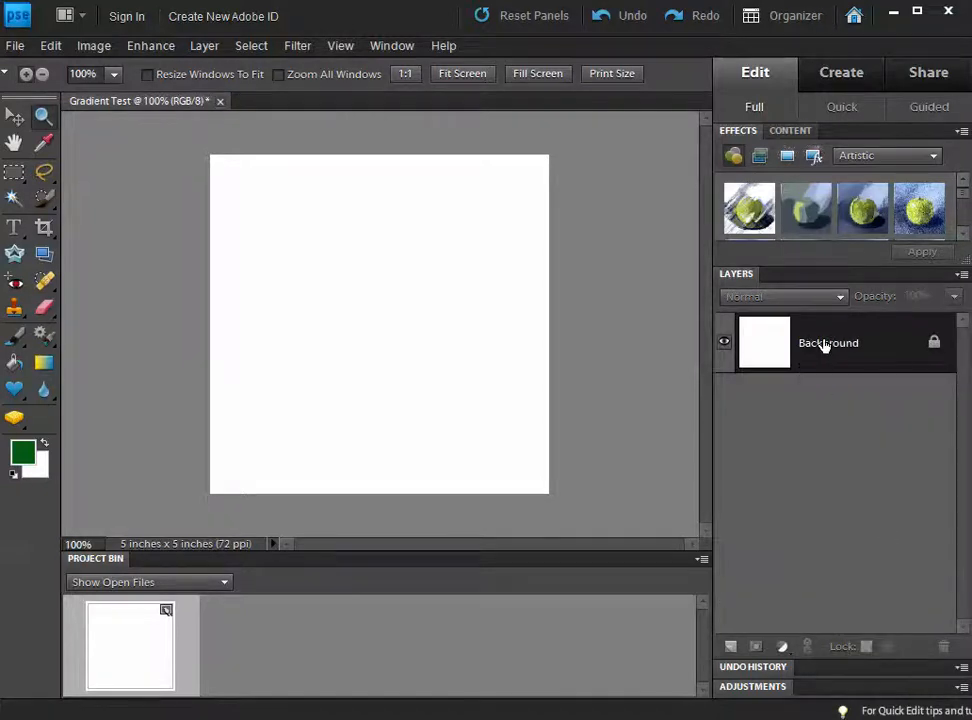
drag(824, 343, 731, 646)
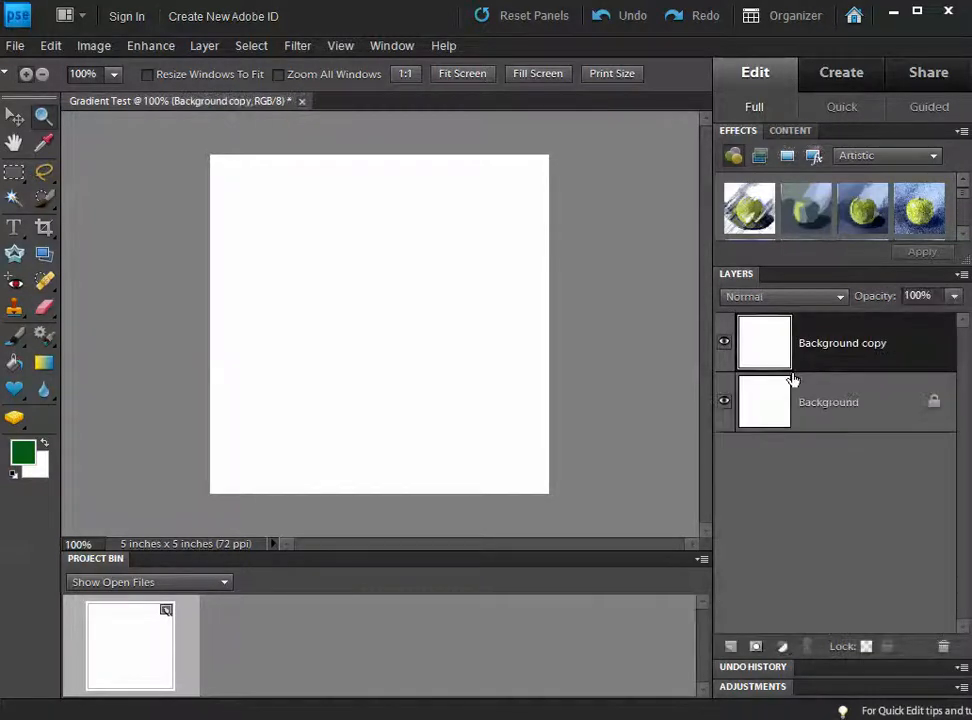
double_click(845, 345)
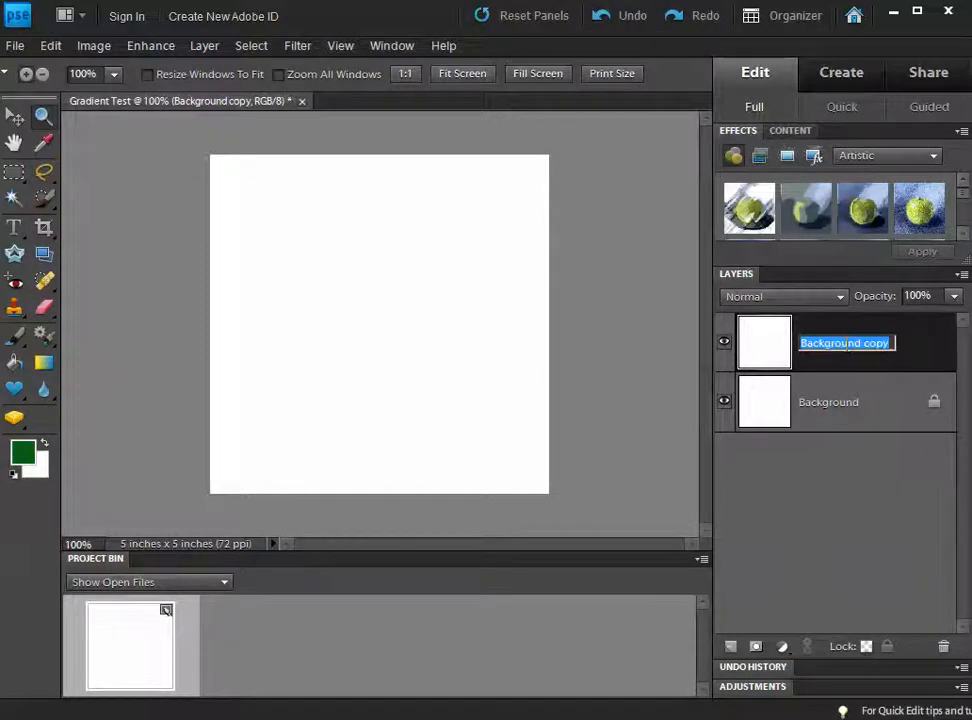
text(Gradient Te)
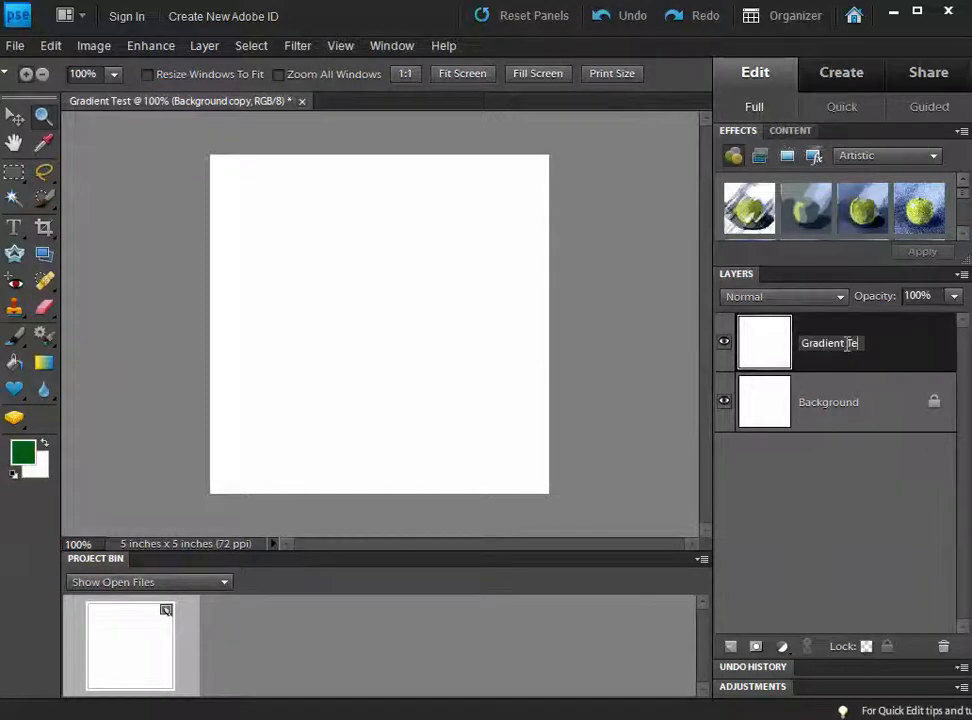
text(st)
key(Return)
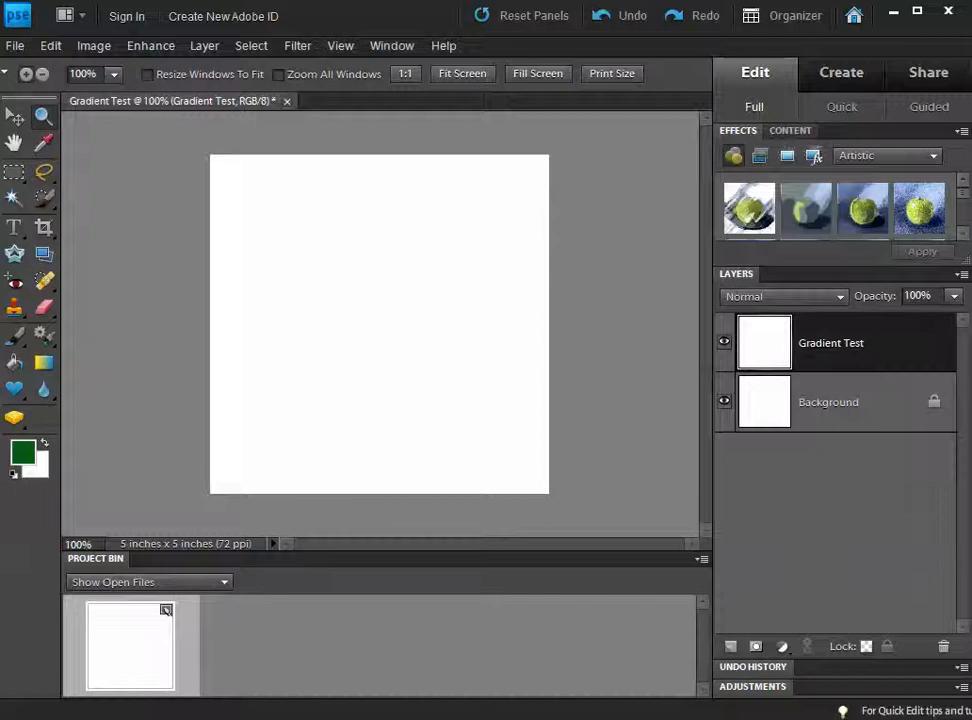
click(43, 364)
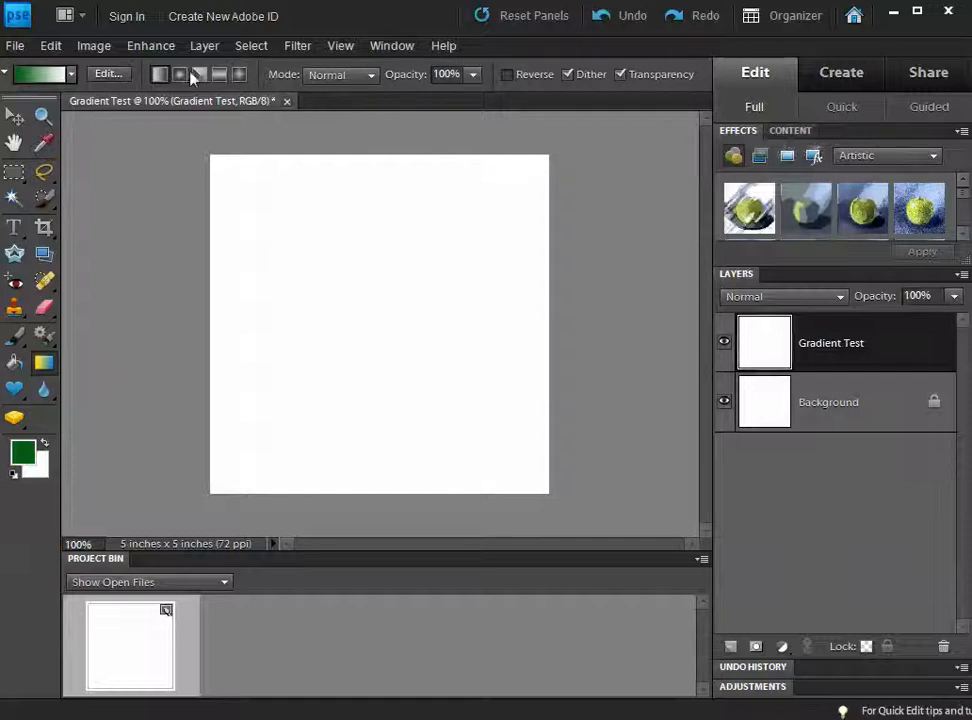
Step: Pick the Yellow, Violet, Orange, Blue preset and draw a diagonal linear gradient
click(71, 74)
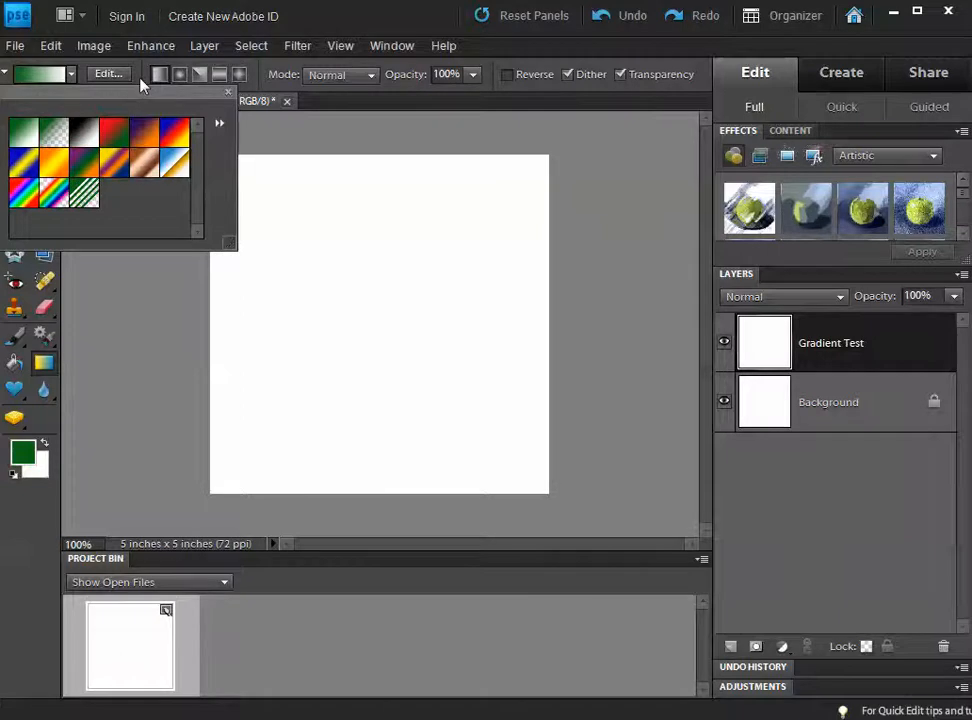
click(113, 163)
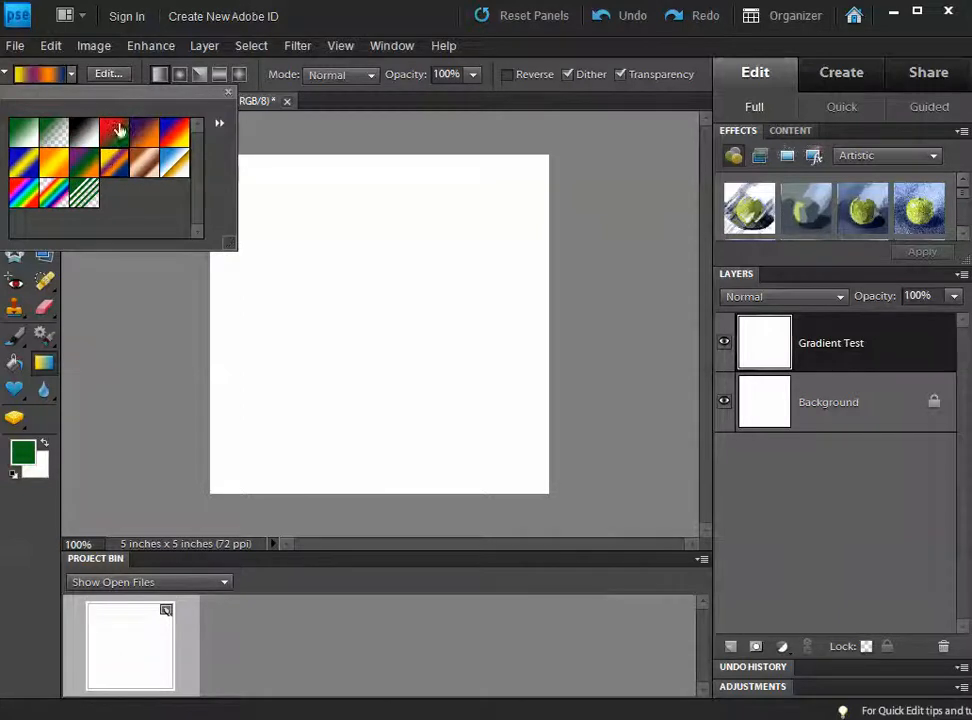
click(146, 77)
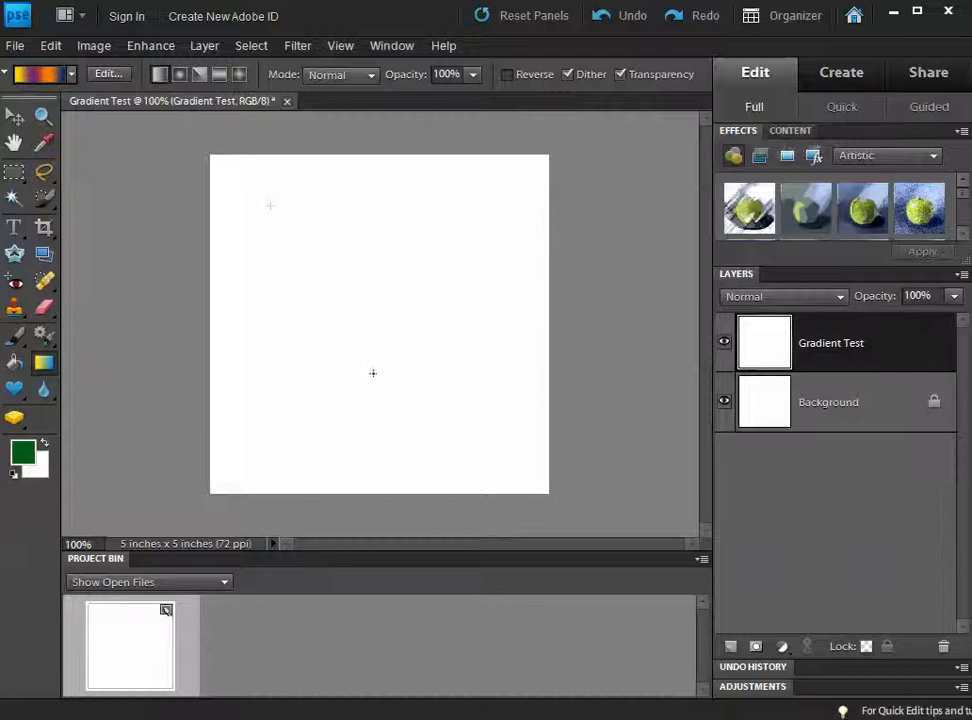
drag(269, 205, 384, 388)
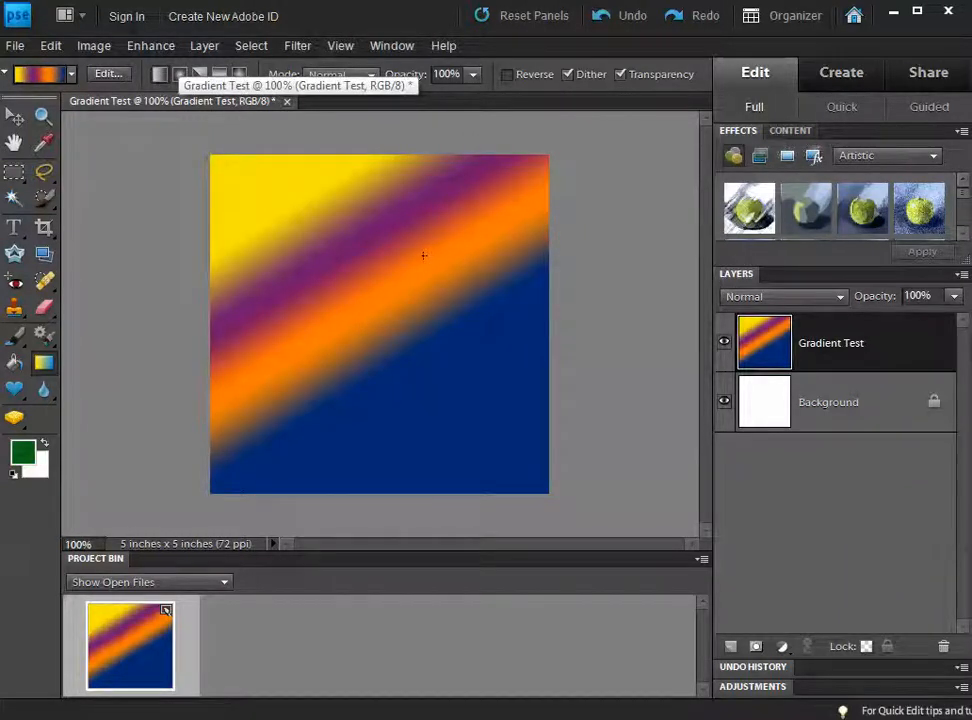
Step: Undo trial fills and redraw a wide left-to-right linear gradient across the canvas
key(ctrl+z)
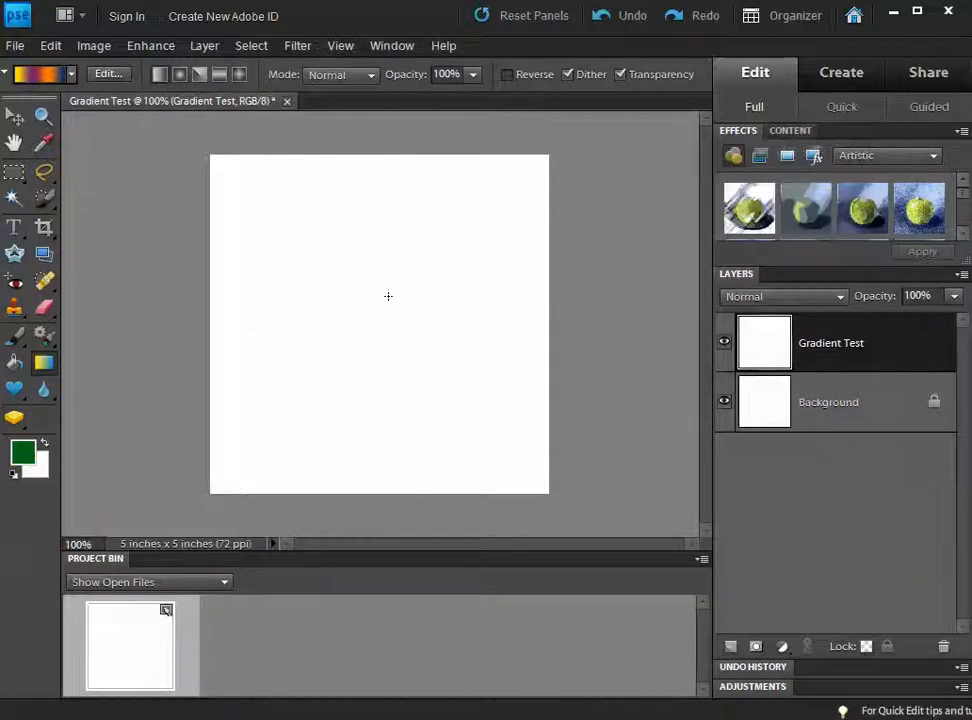
drag(393, 309, 298, 376)
drag(367, 358, 362, 317)
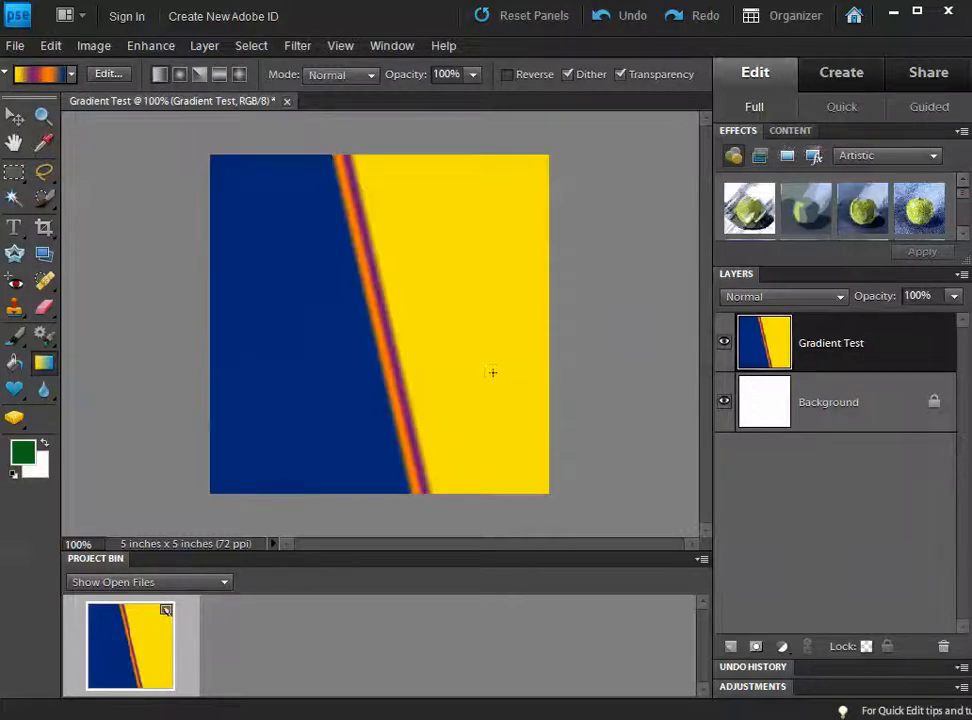
key(ctrl+z)
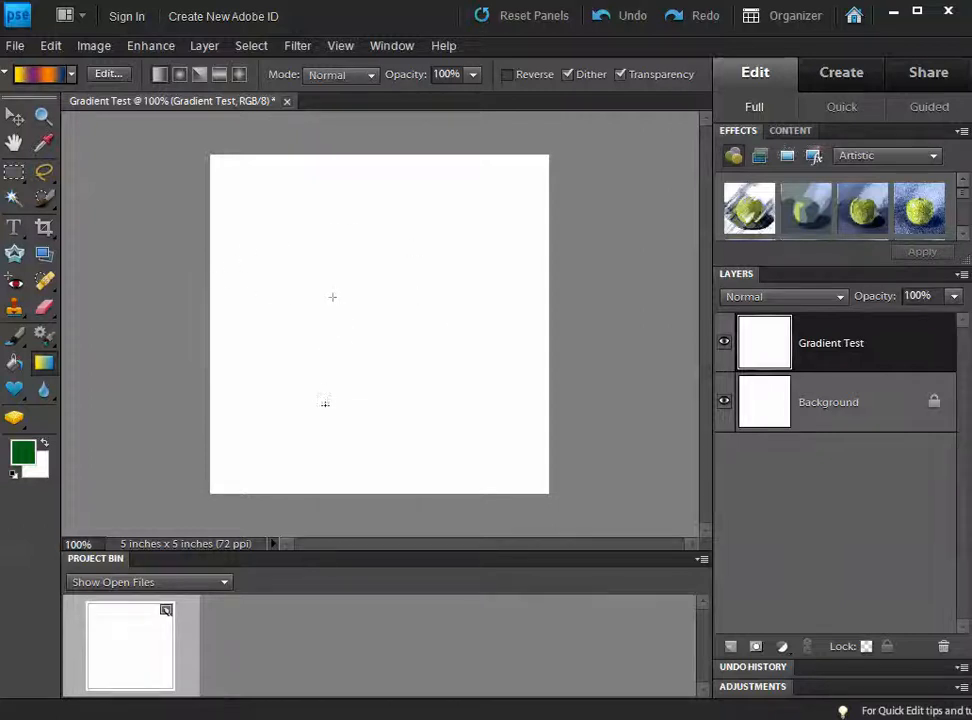
drag(340, 290, 470, 233)
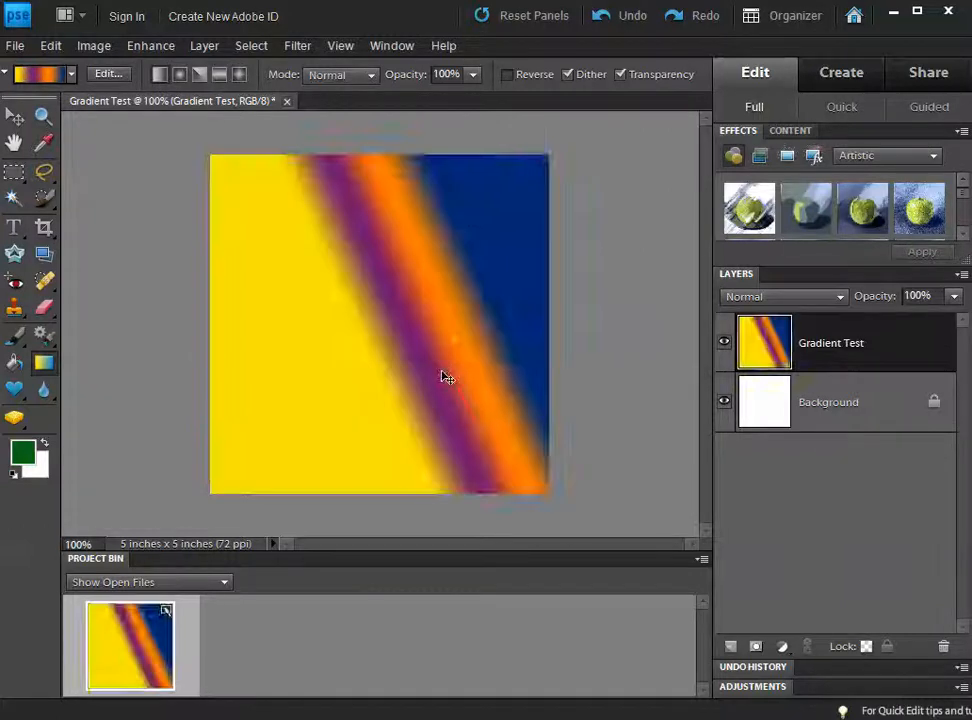
key(ctrl+z)
drag(384, 347, 394, 346)
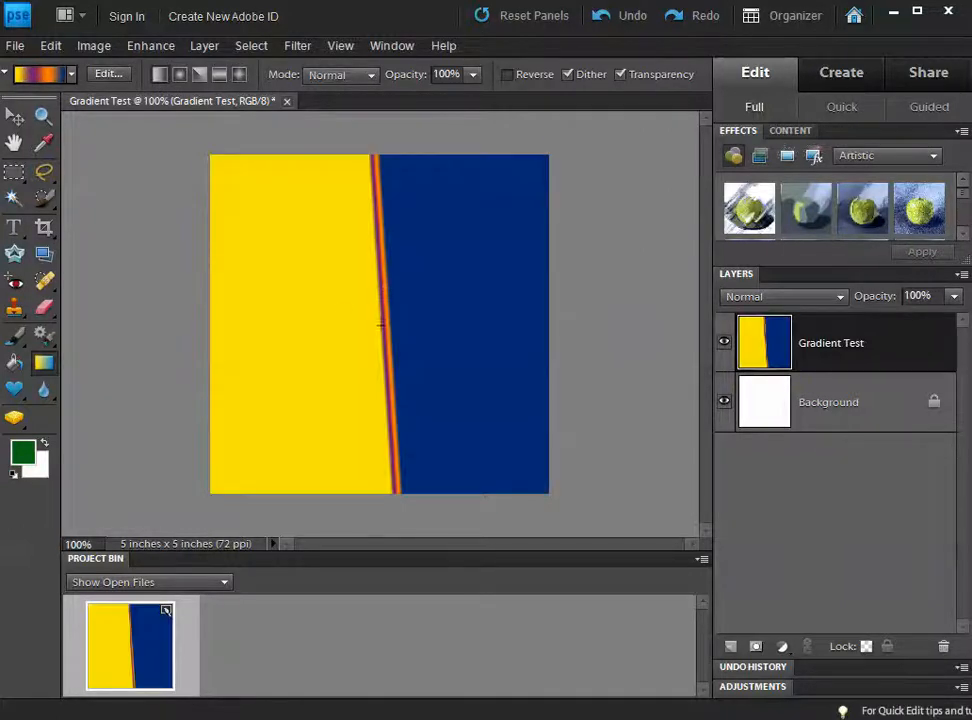
drag(305, 270, 450, 268)
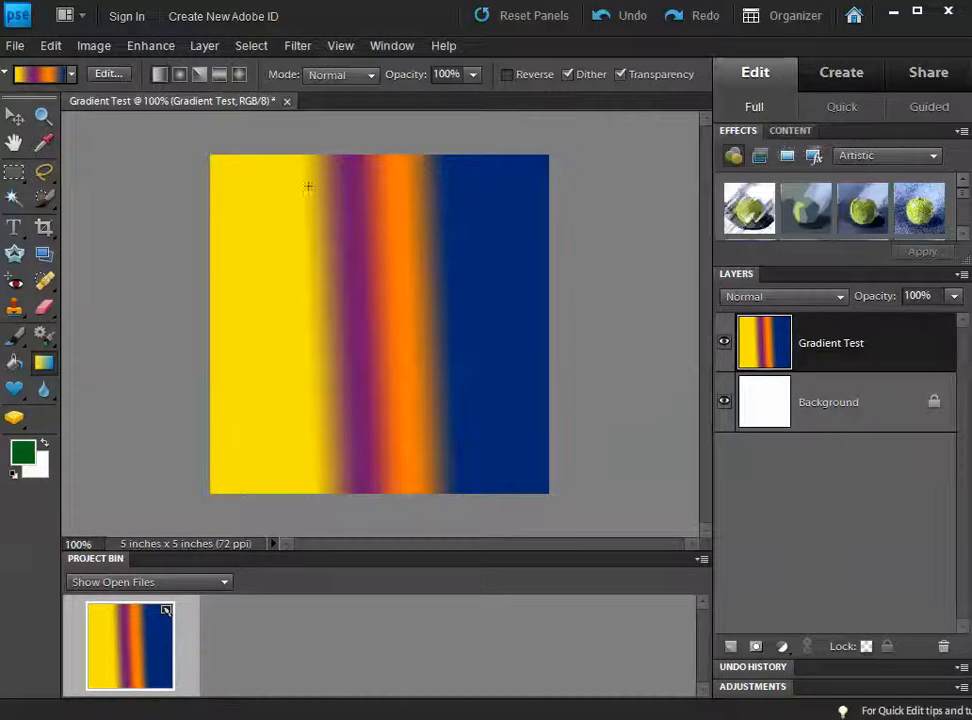
Step: Try radial and angle gradients across the canvas
click(181, 75)
mouse_move(252, 160)
mouse_down()
mouse_move(445, 317)
mouse_move(399, 369)
mouse_move(293, 393)
mouse_up()
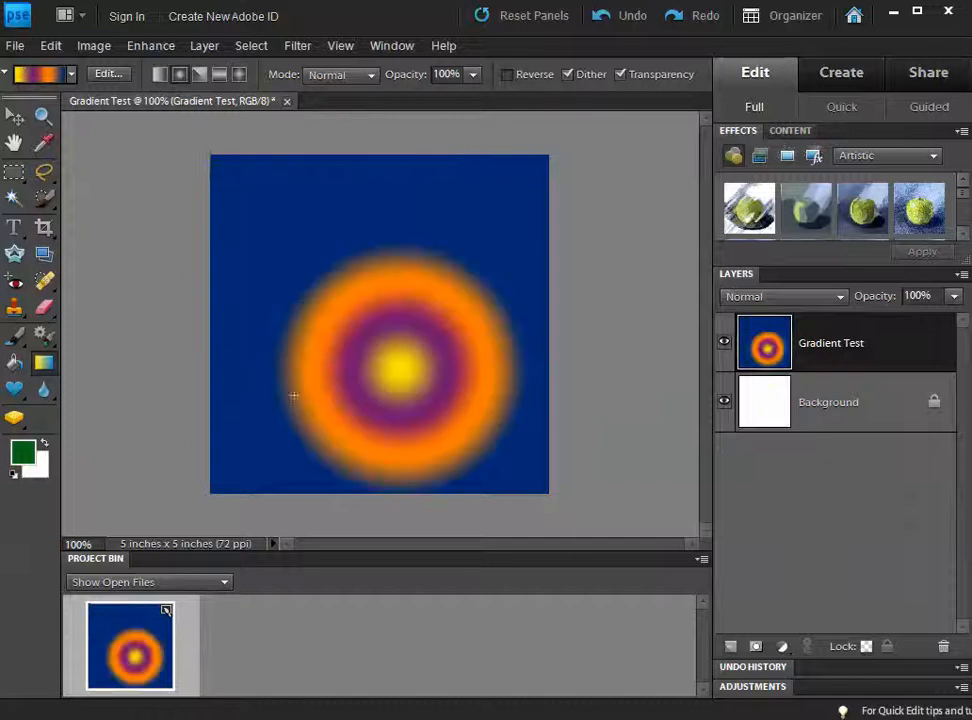
drag(338, 250, 476, 285)
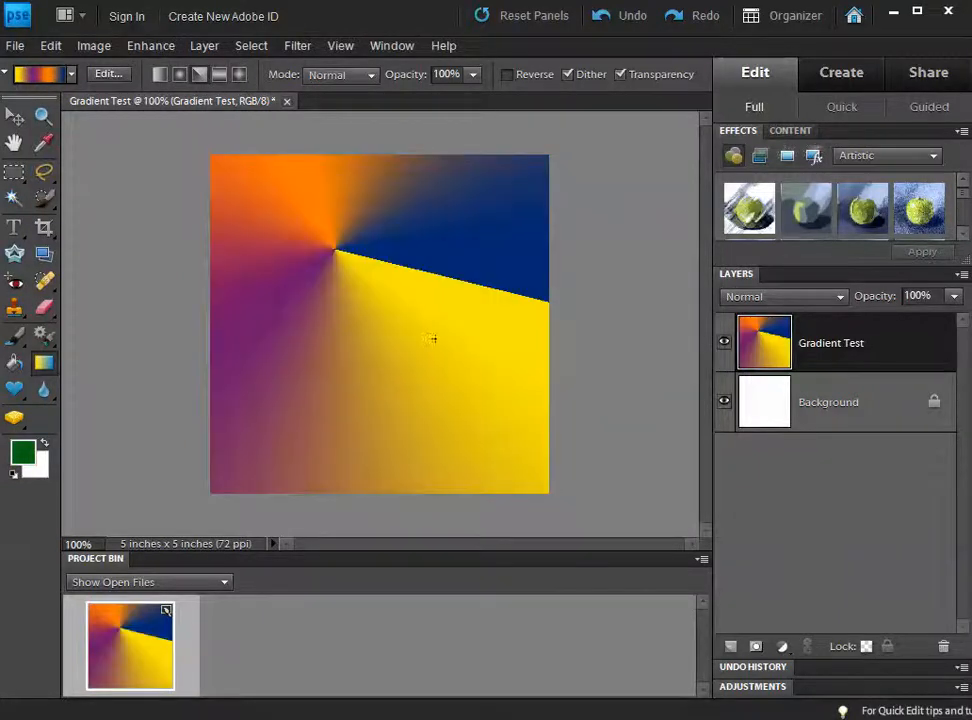
drag(431, 346, 300, 344)
Step: Try a reflected gradient, then draw a large diamond gradient near the centre
click(220, 76)
drag(347, 232, 284, 168)
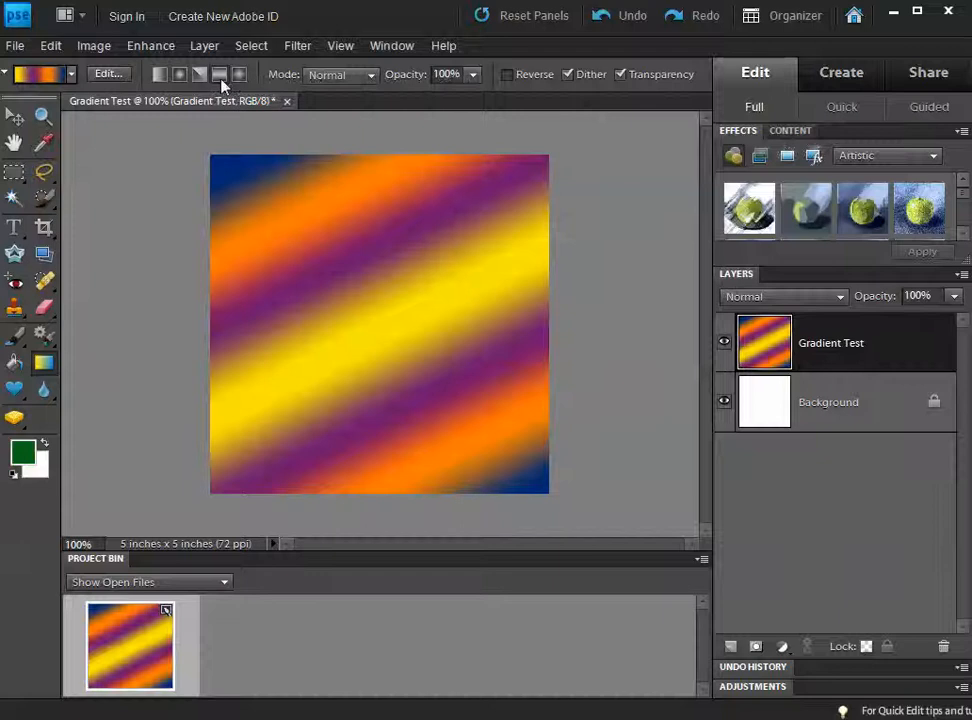
click(241, 78)
drag(312, 217, 350, 245)
drag(338, 317, 345, 320)
drag(430, 310, 135, 336)
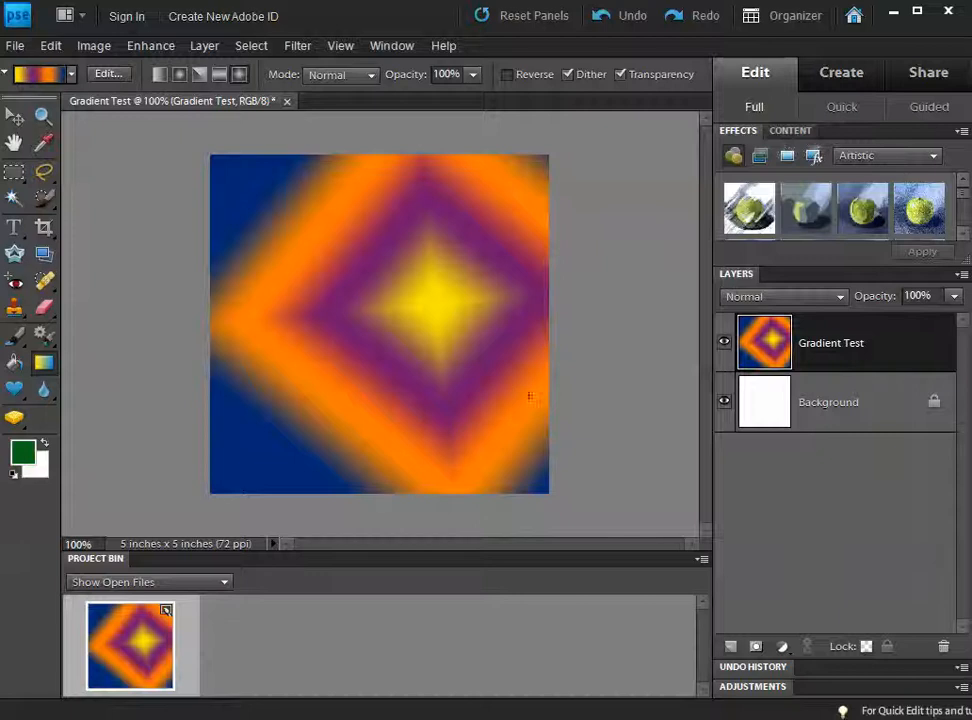
Step: Set the blend mode to Overlay and layer several diamond gradients over the image
click(344, 76)
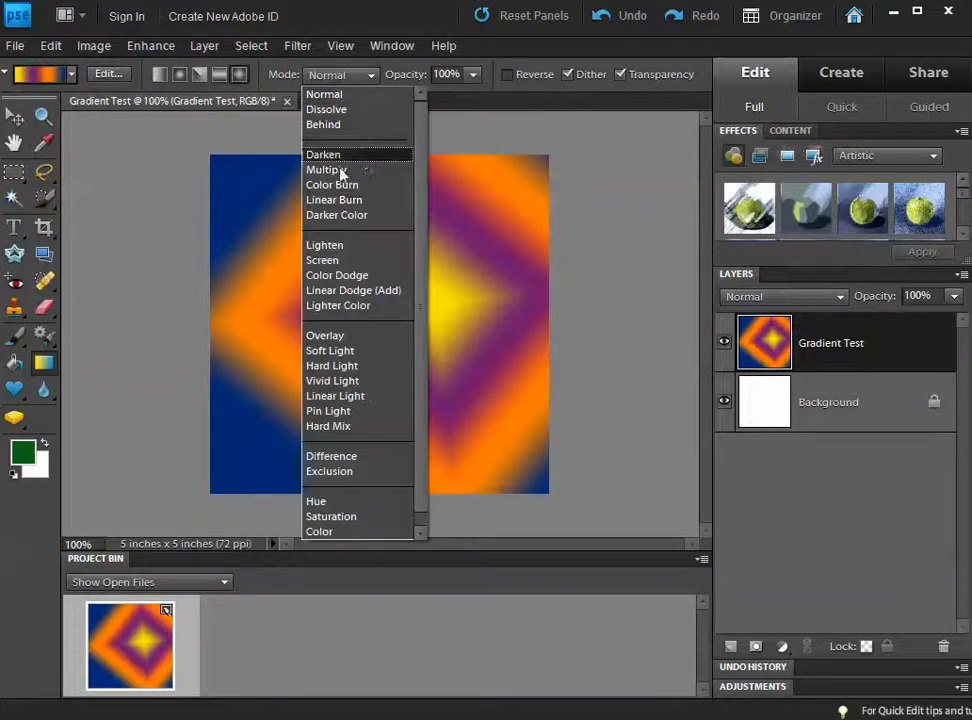
click(333, 340)
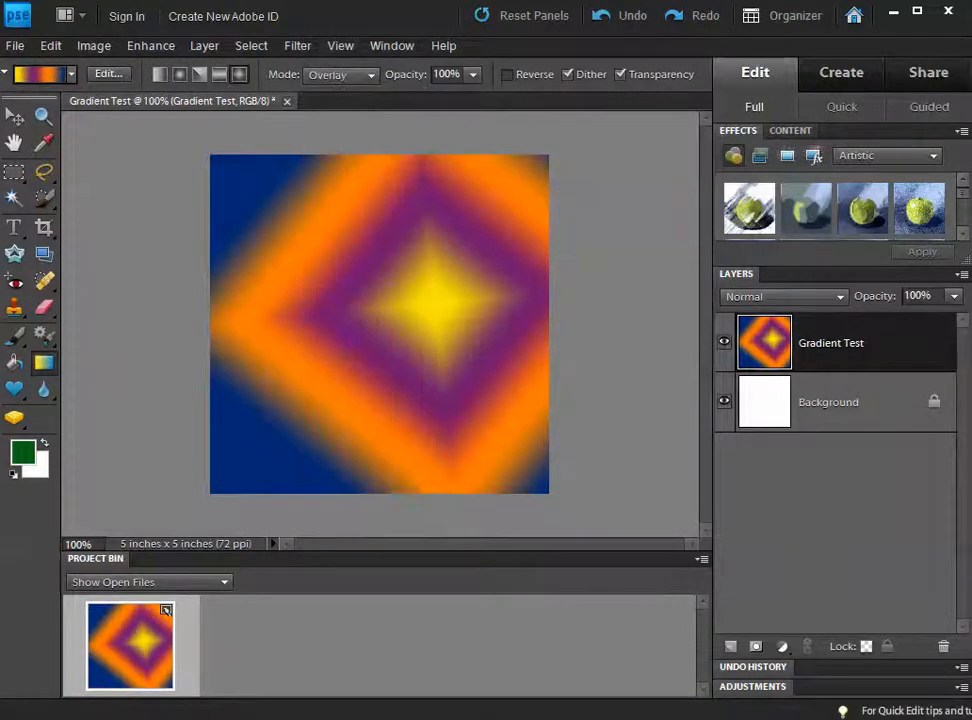
drag(362, 306, 378, 338)
drag(352, 397, 387, 403)
drag(458, 402, 363, 359)
mouse_move(250, 229)
mouse_down()
mouse_move(363, 293)
mouse_move(432, 316)
mouse_up()
drag(473, 268, 272, 207)
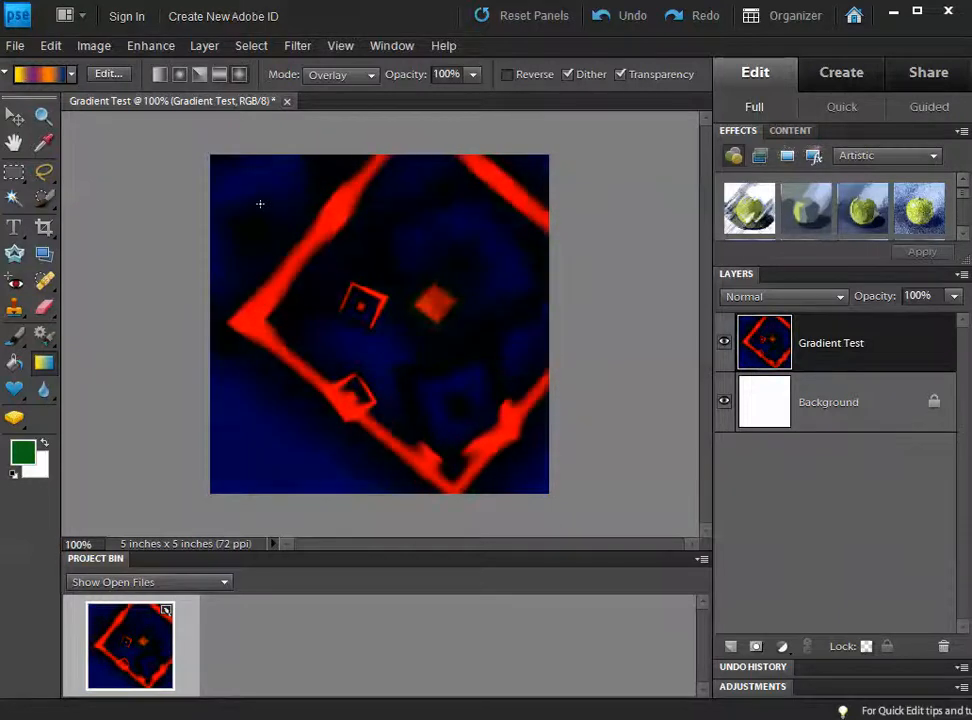
Step: Burn in a diamond gradient with Color Burn, then redraw large diamond gradients in Normal mode
click(349, 78)
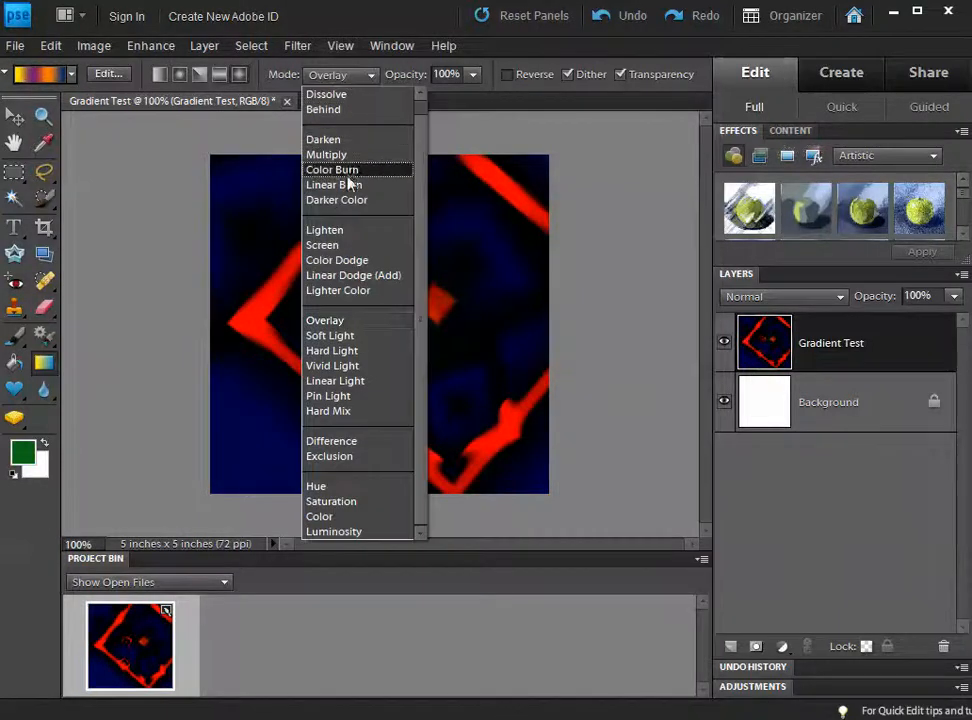
click(348, 172)
drag(374, 317, 455, 354)
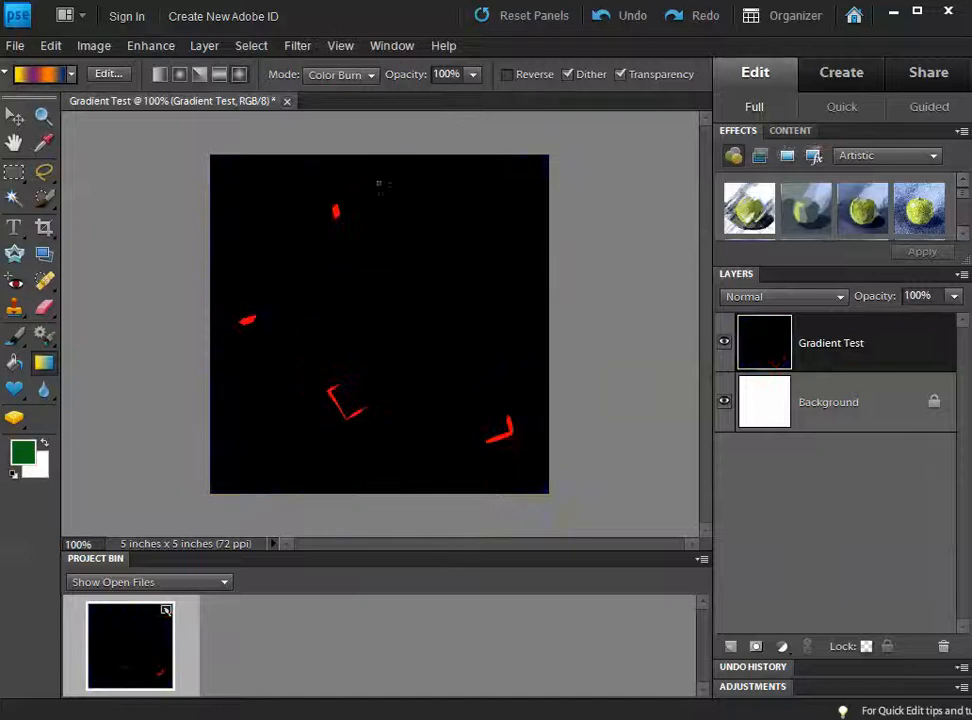
click(368, 75)
scroll(399, 119, up, 1)
click(378, 94)
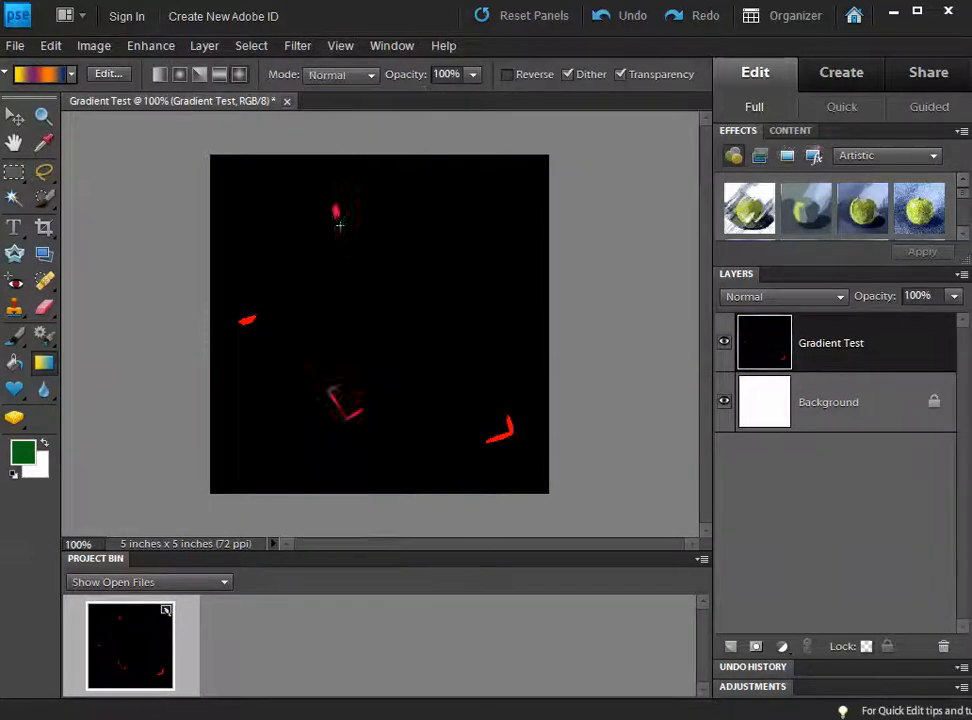
drag(367, 256, 290, 321)
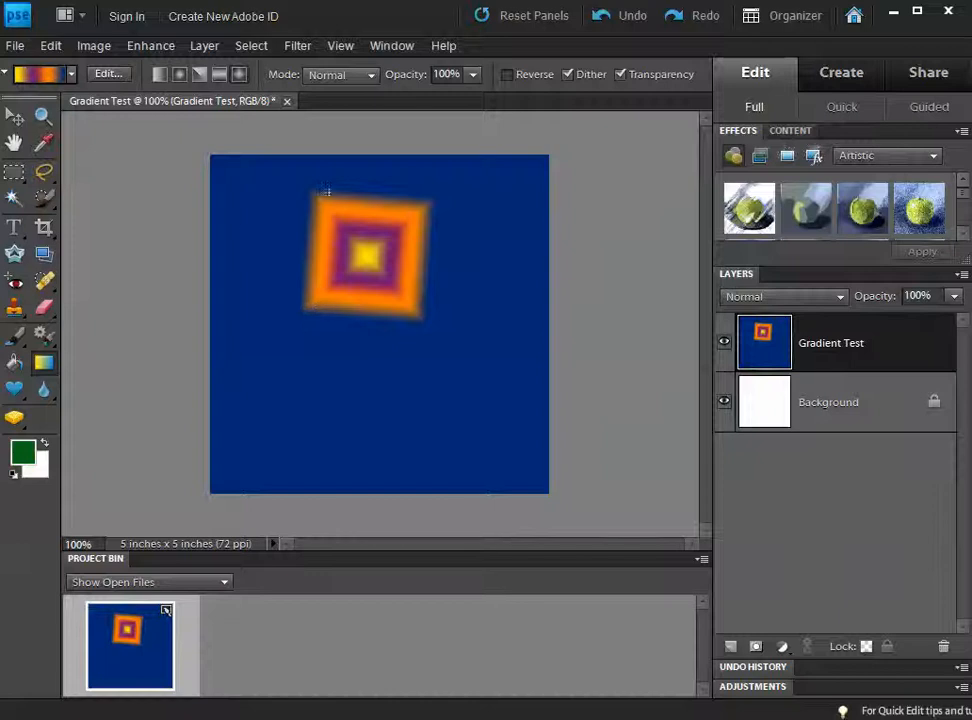
drag(247, 369, 232, 369)
drag(357, 240, 428, 297)
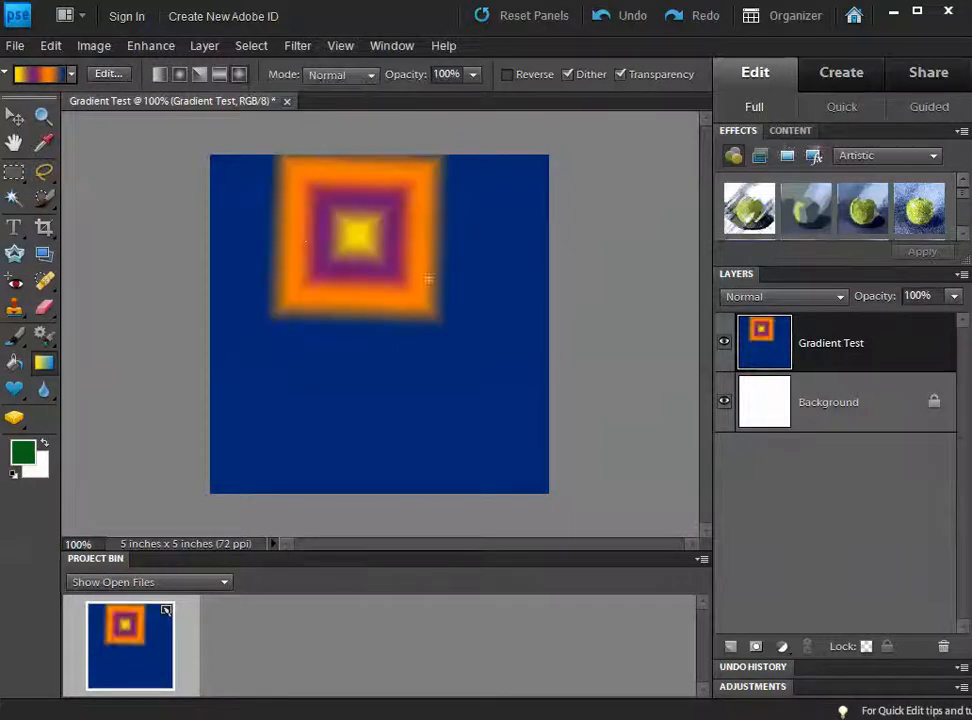
Step: Add Difference-mode diamond gradients, then draw a diagonal striped gradient in Normal mode
click(353, 76)
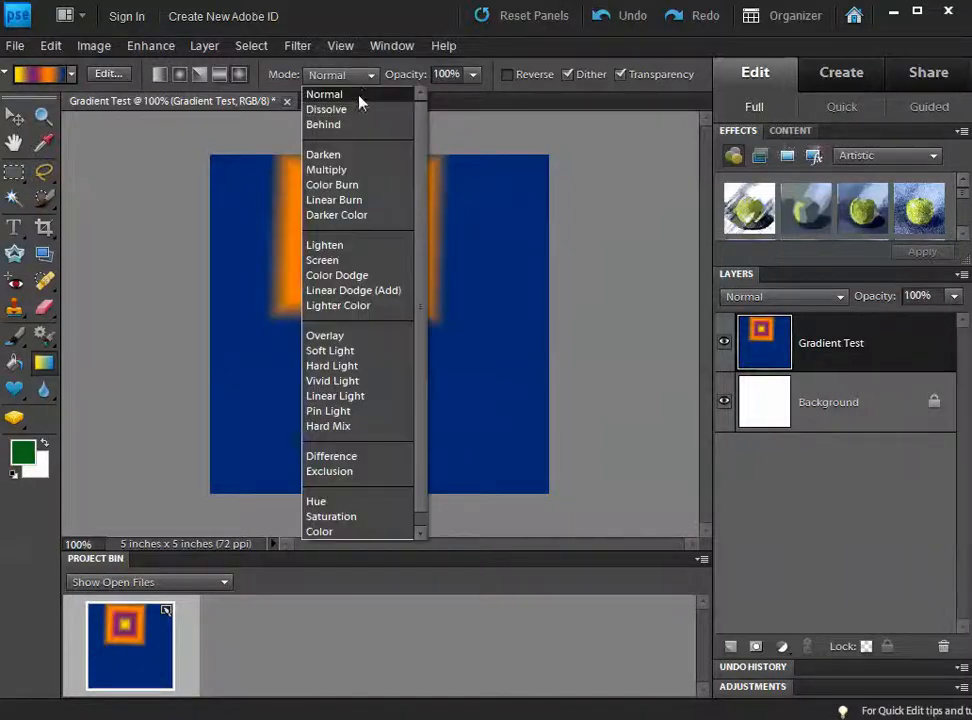
click(336, 457)
drag(365, 408, 375, 418)
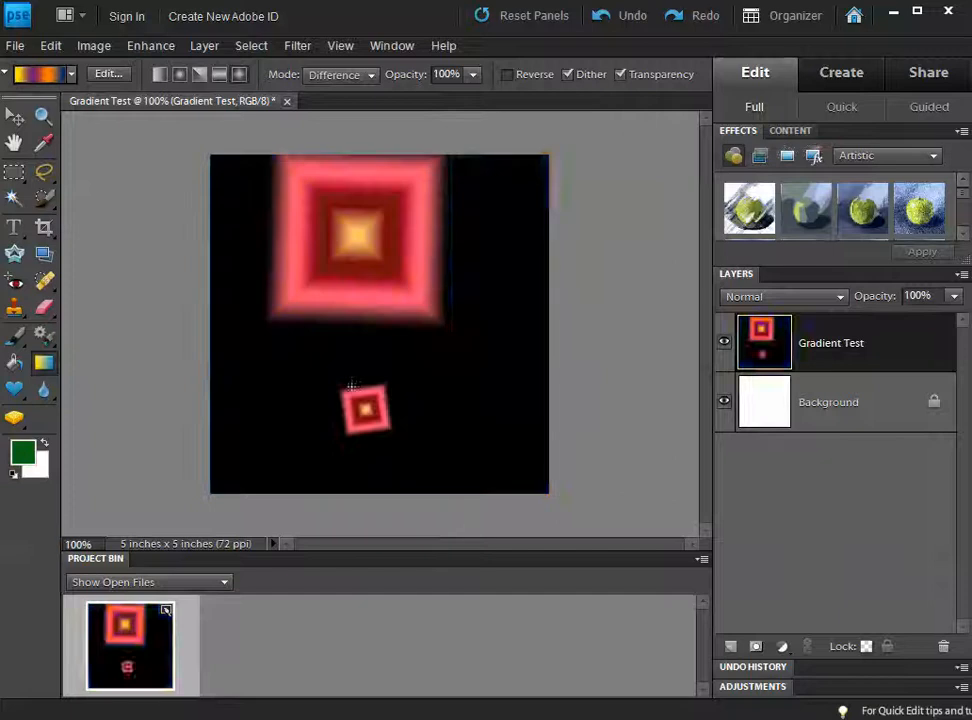
mouse_move(464, 423)
mouse_down()
mouse_move(475, 245)
mouse_move(292, 486)
mouse_move(234, 317)
mouse_move(367, 320)
mouse_move(188, 440)
mouse_move(200, 110)
mouse_up()
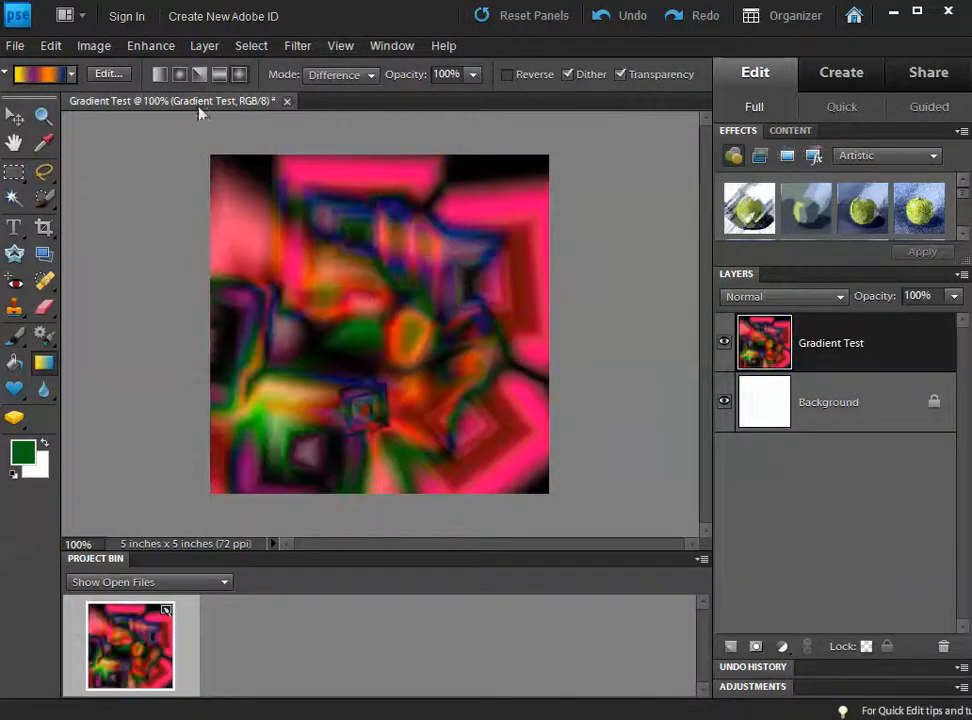
drag(340, 183, 319, 205)
click(335, 75)
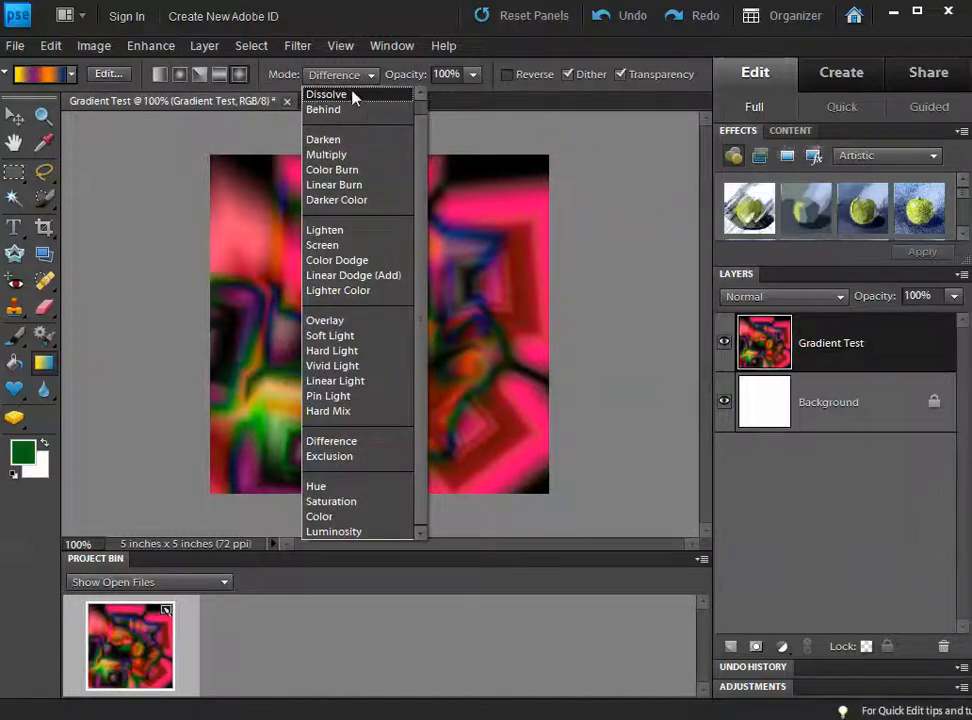
scroll(355, 110, up, 1)
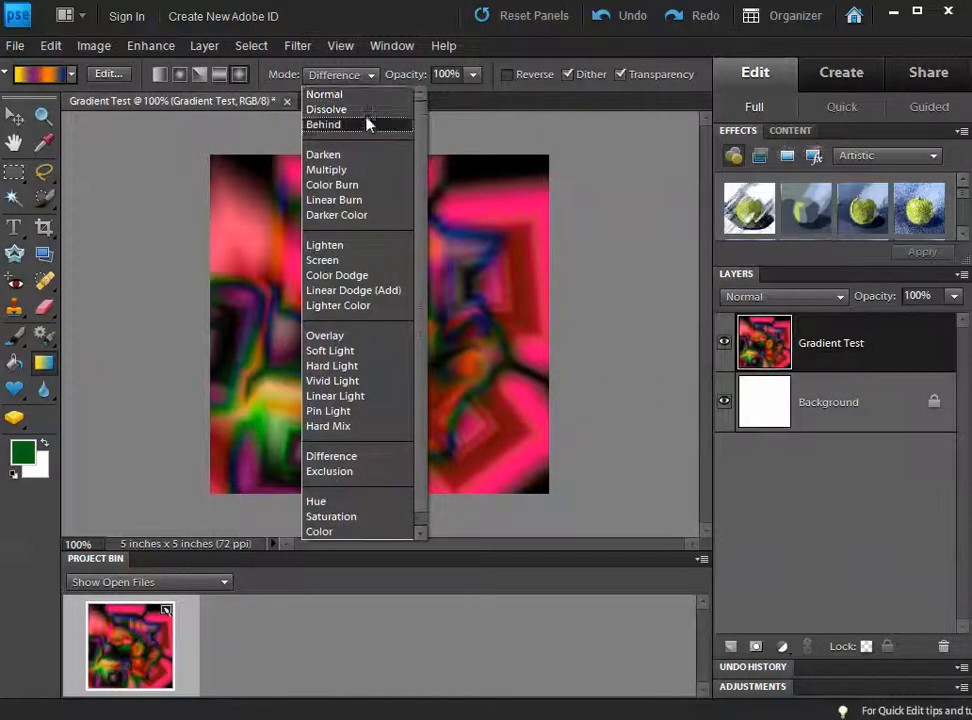
click(358, 95)
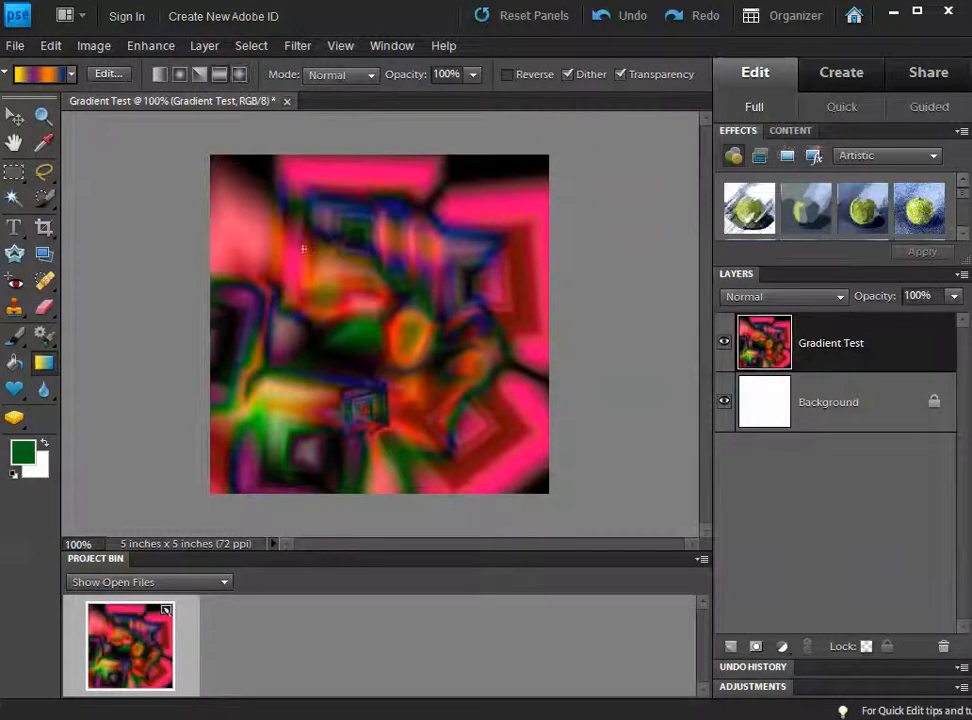
drag(303, 249, 341, 353)
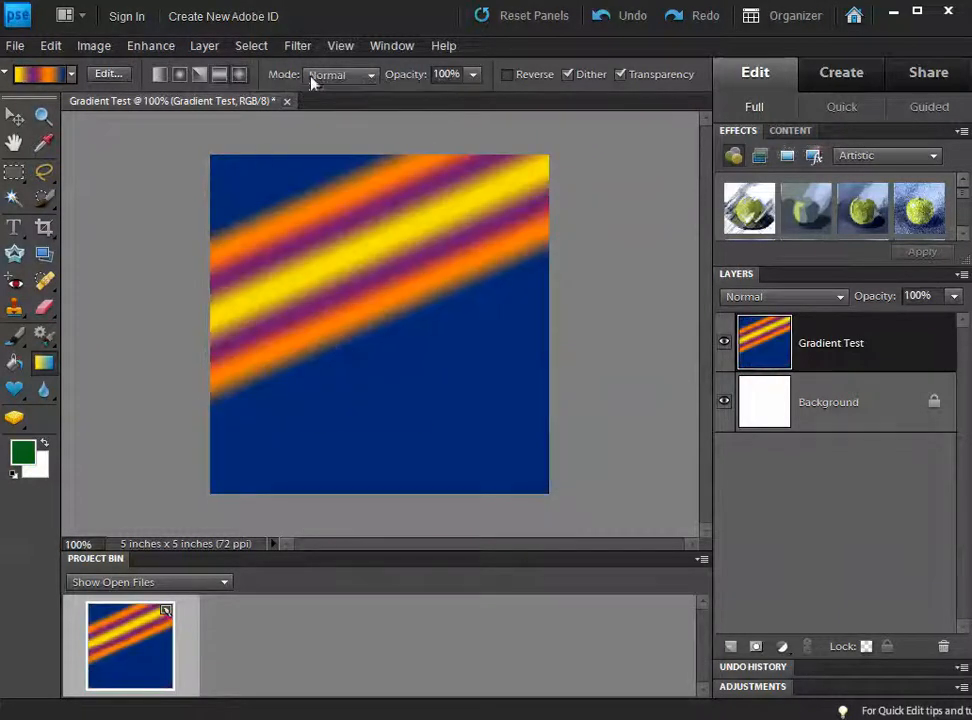
Step: In Difference mode, add a diamond gradient at bottom left and a radial one at lower right
click(340, 75)
click(336, 456)
drag(332, 448, 332, 395)
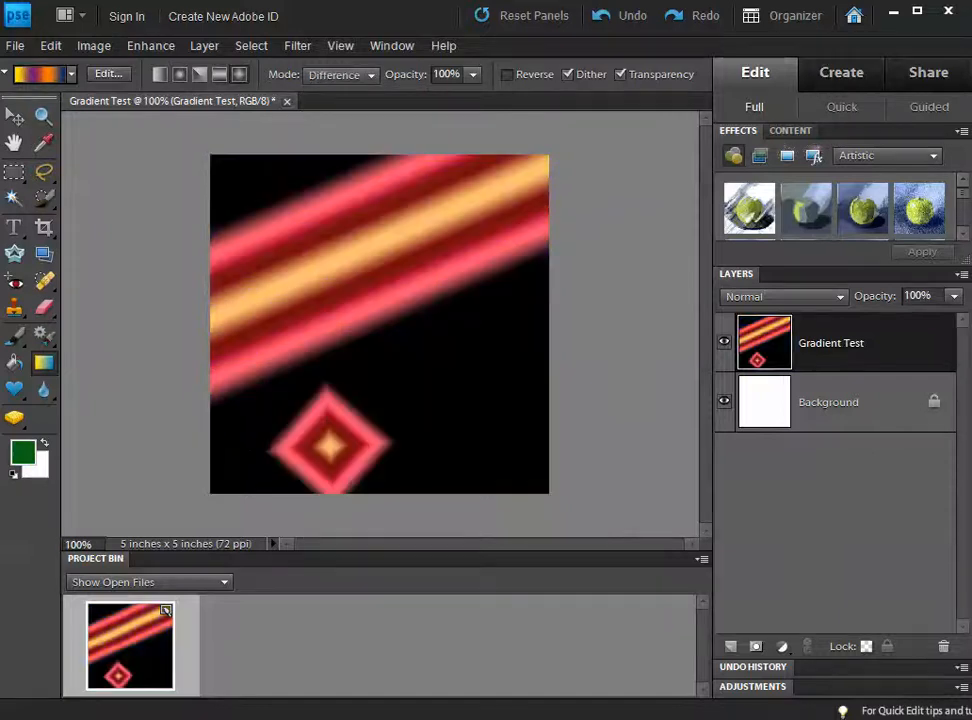
click(181, 76)
drag(423, 408, 540, 318)
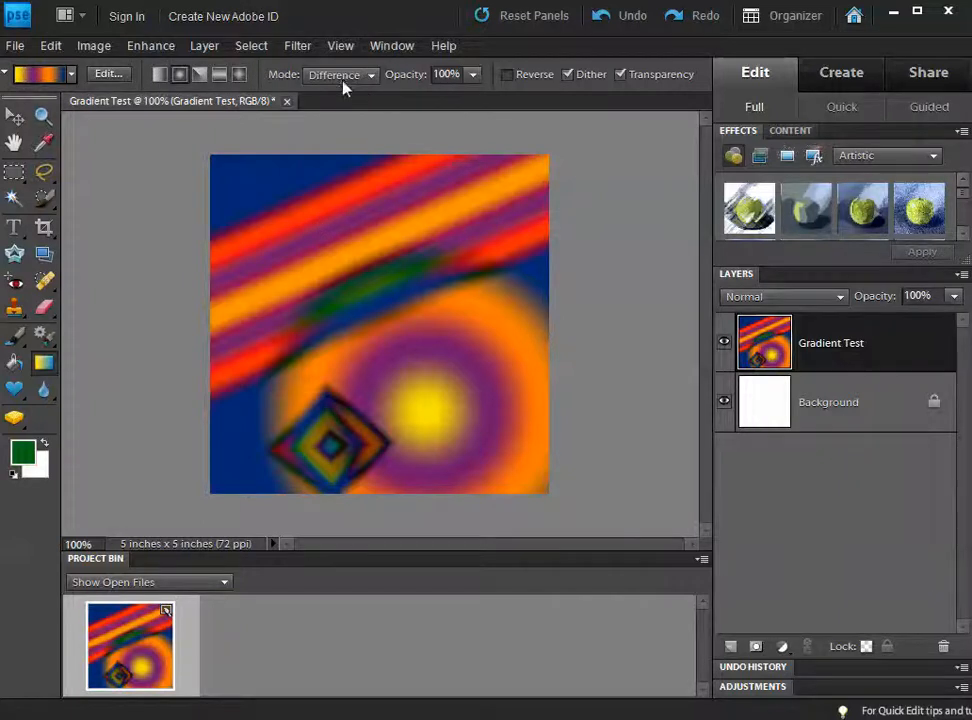
Step: Reset the blend mode to Normal and open the Gradient Editor
click(342, 82)
scroll(339, 98, up, 1)
click(339, 95)
click(102, 75)
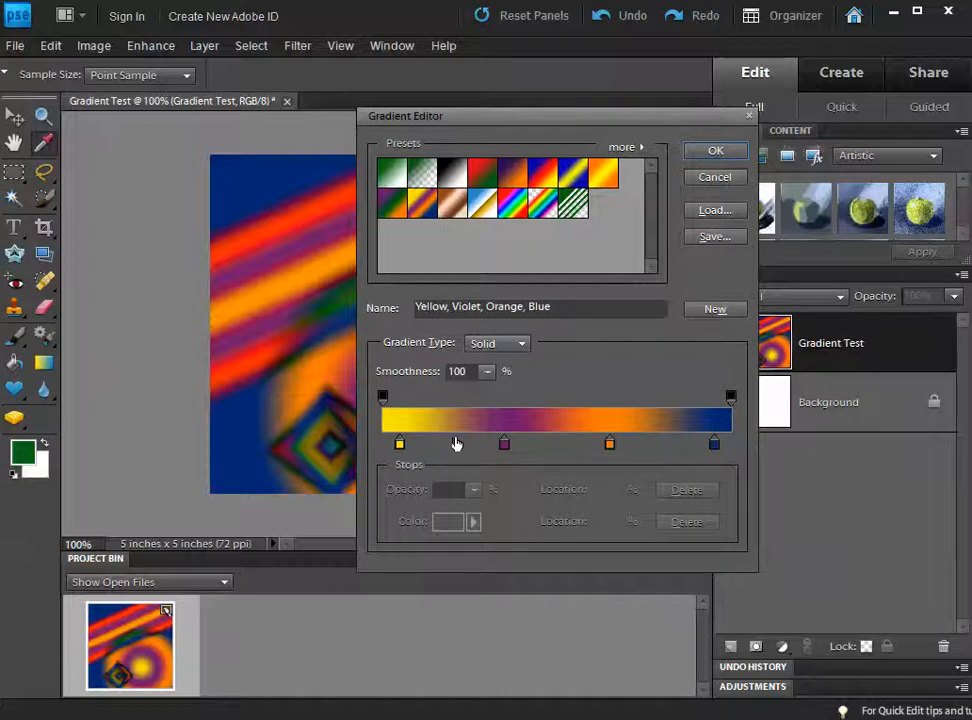
Step: Change the 5% yellow colour stop to a muted green
click(400, 444)
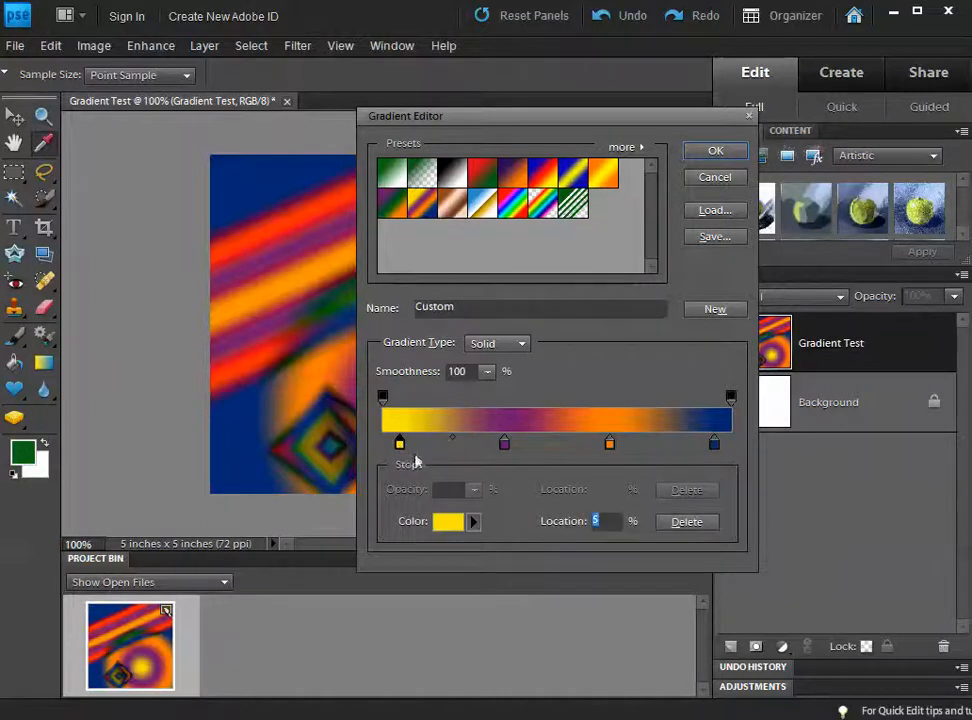
click(448, 523)
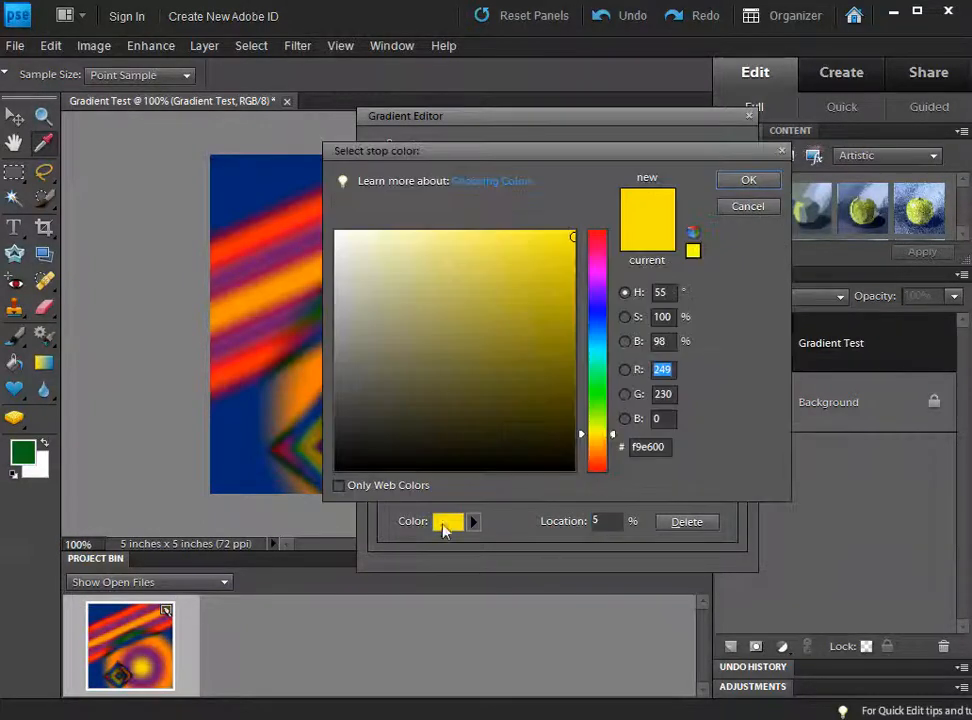
click(597, 368)
click(538, 266)
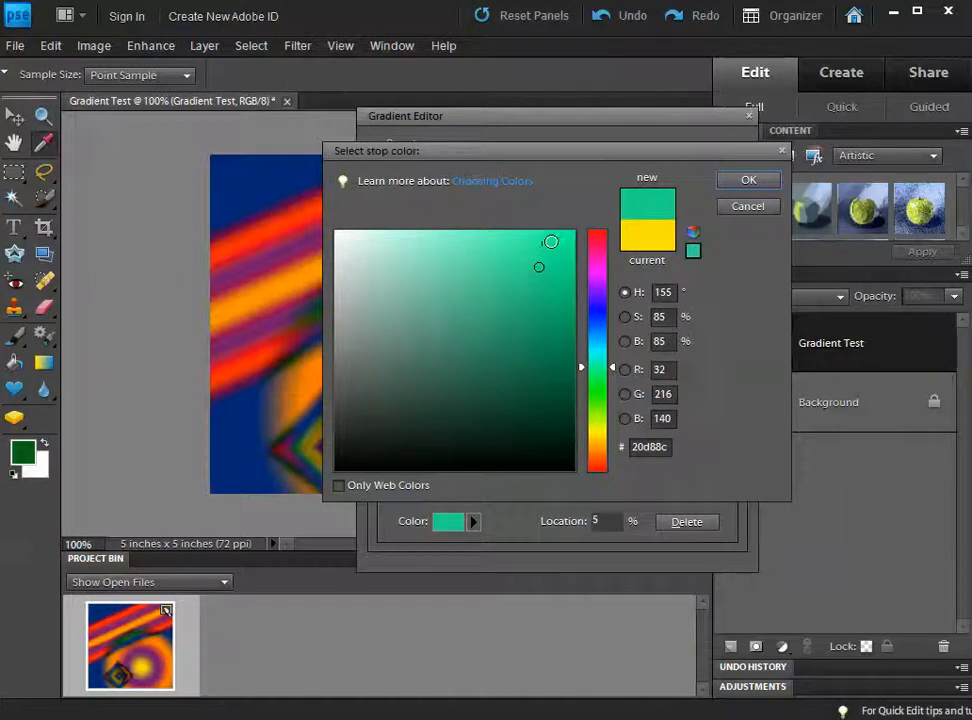
click(556, 237)
mouse_move(565, 234)
mouse_down()
mouse_move(518, 265)
mouse_move(488, 269)
mouse_move(497, 282)
mouse_up()
click(748, 180)
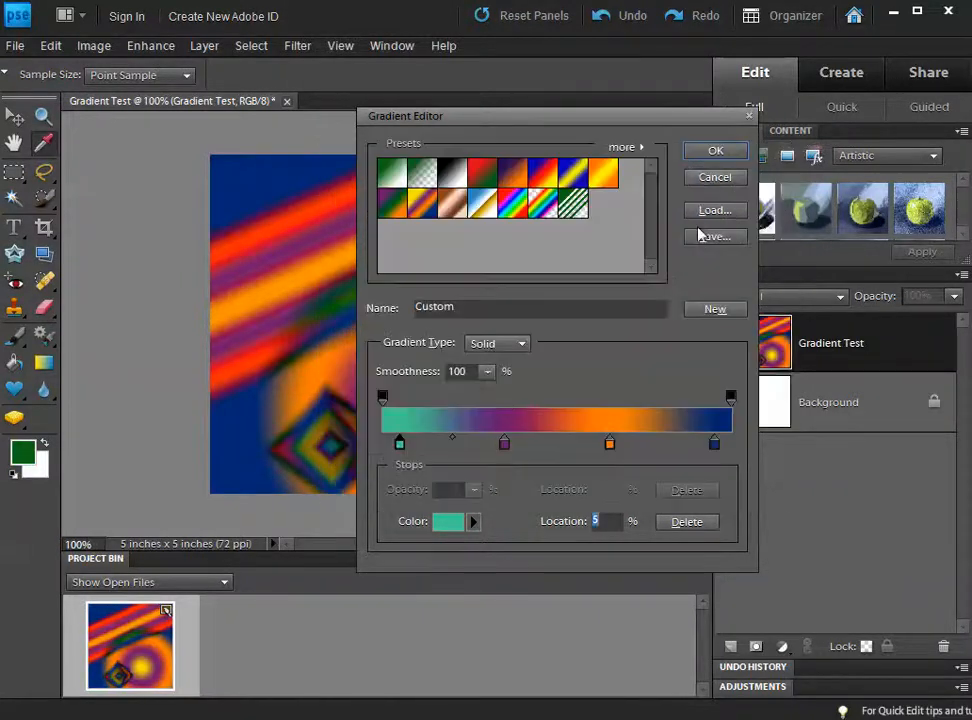
Step: Set the 35% stop to near-black and the 65% stop to yellow-green
click(504, 442)
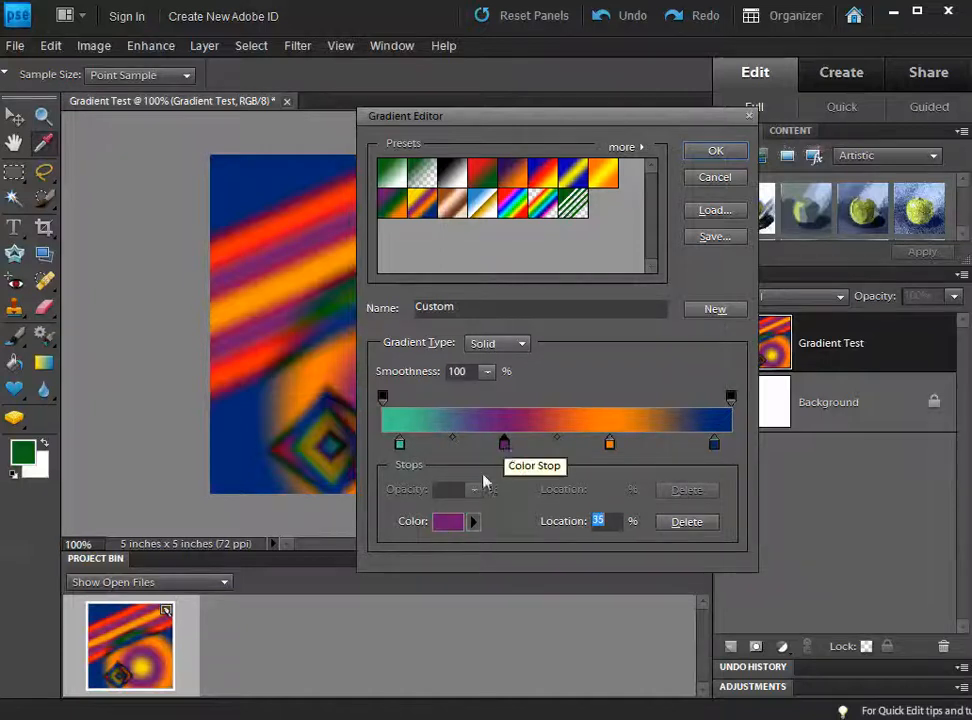
click(448, 521)
click(554, 462)
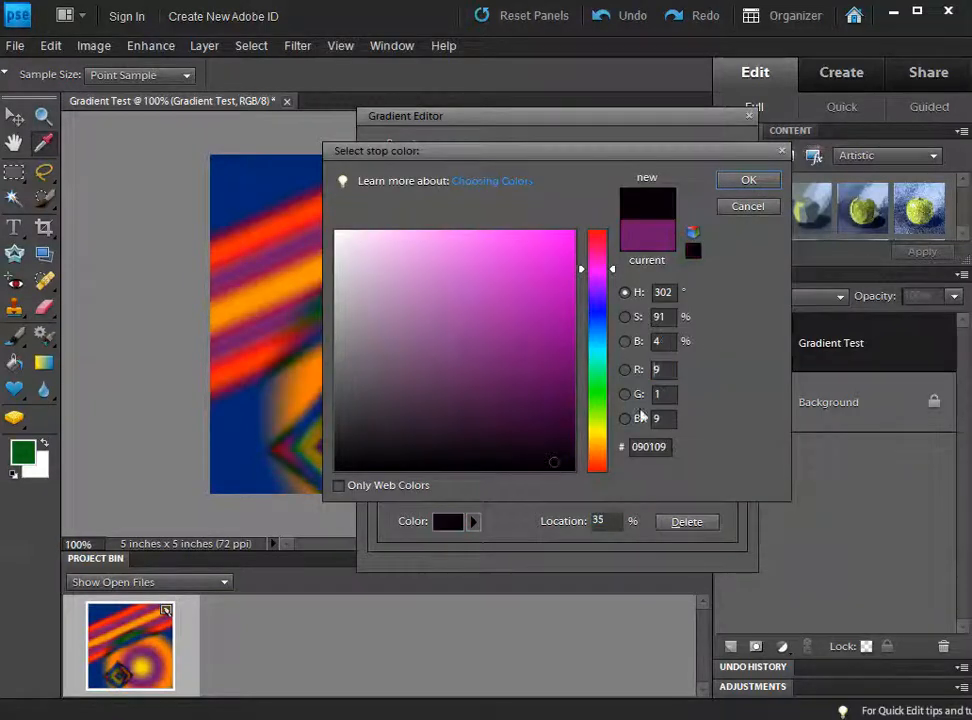
click(740, 184)
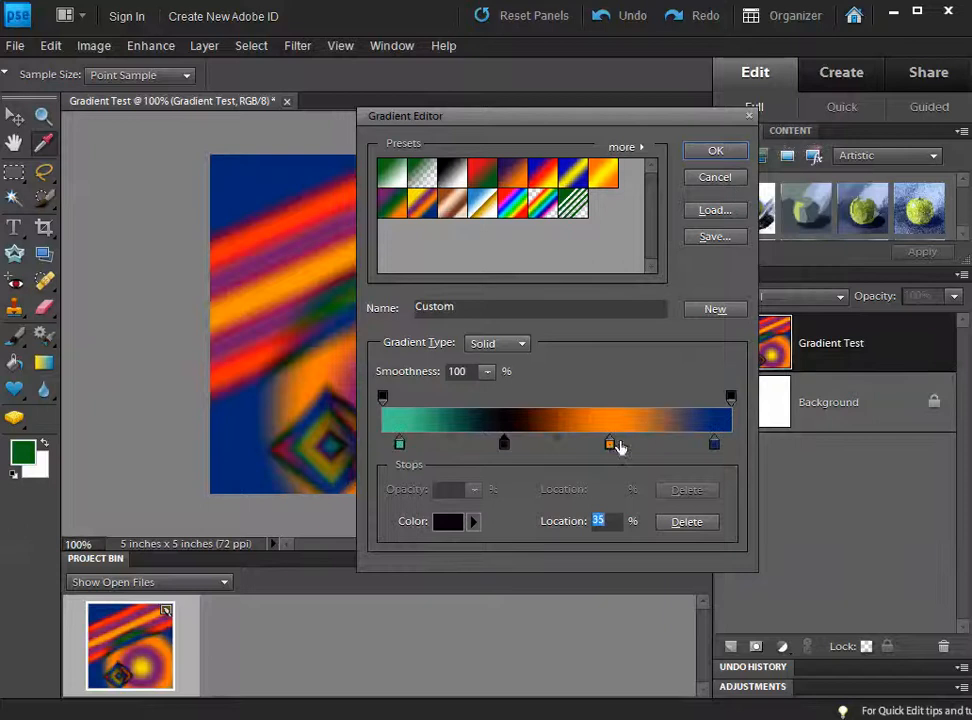
click(611, 444)
click(446, 523)
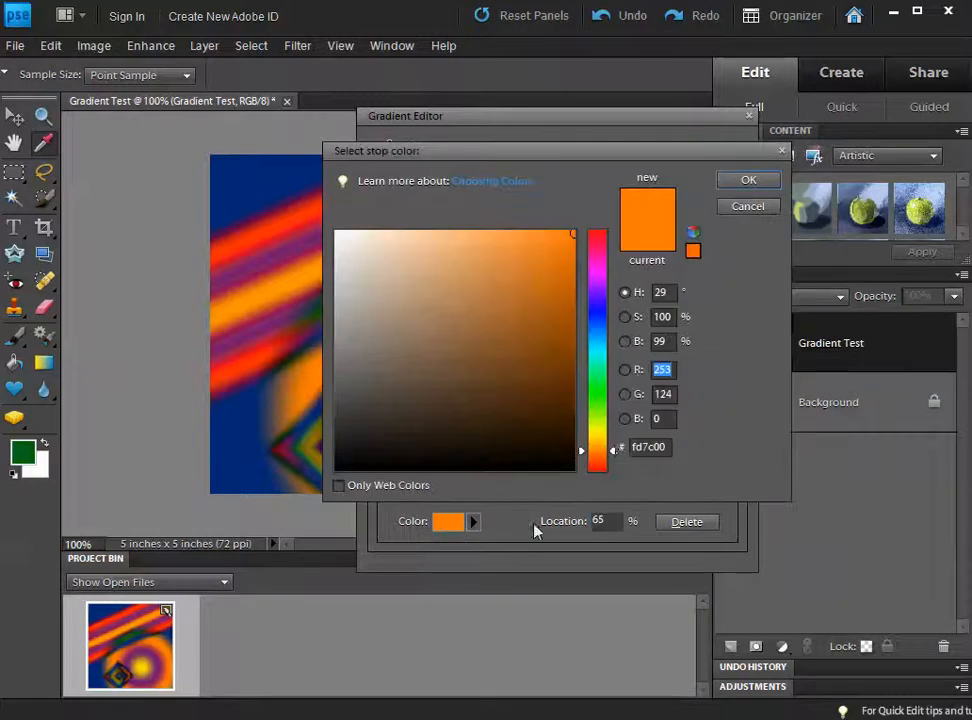
click(596, 416)
click(748, 180)
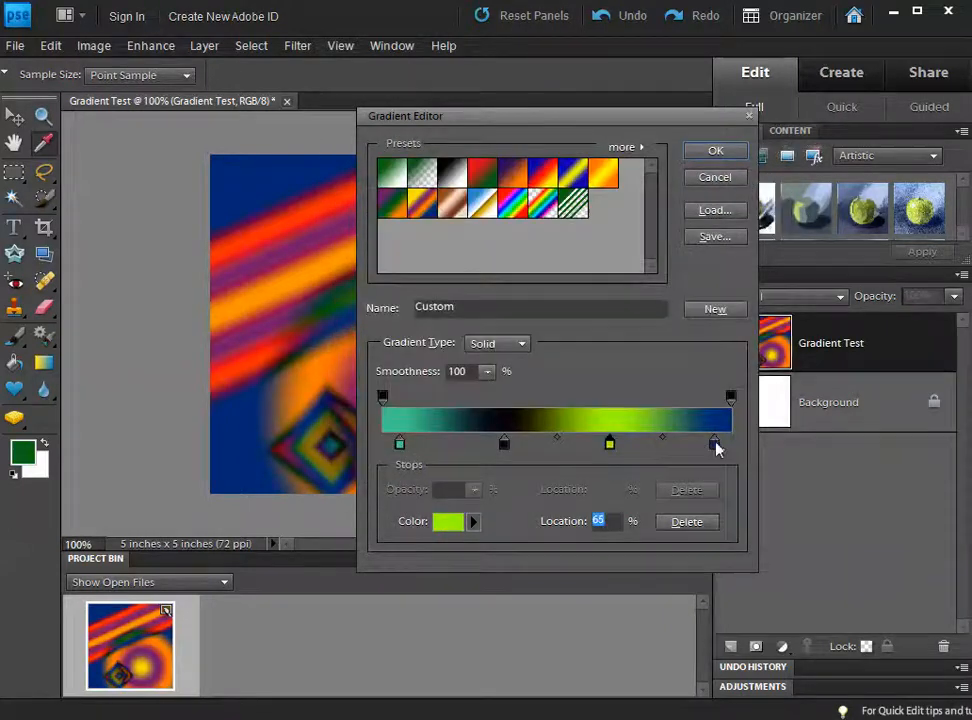
Step: Remove the black and yellow-green stops from the gradient
click(506, 445)
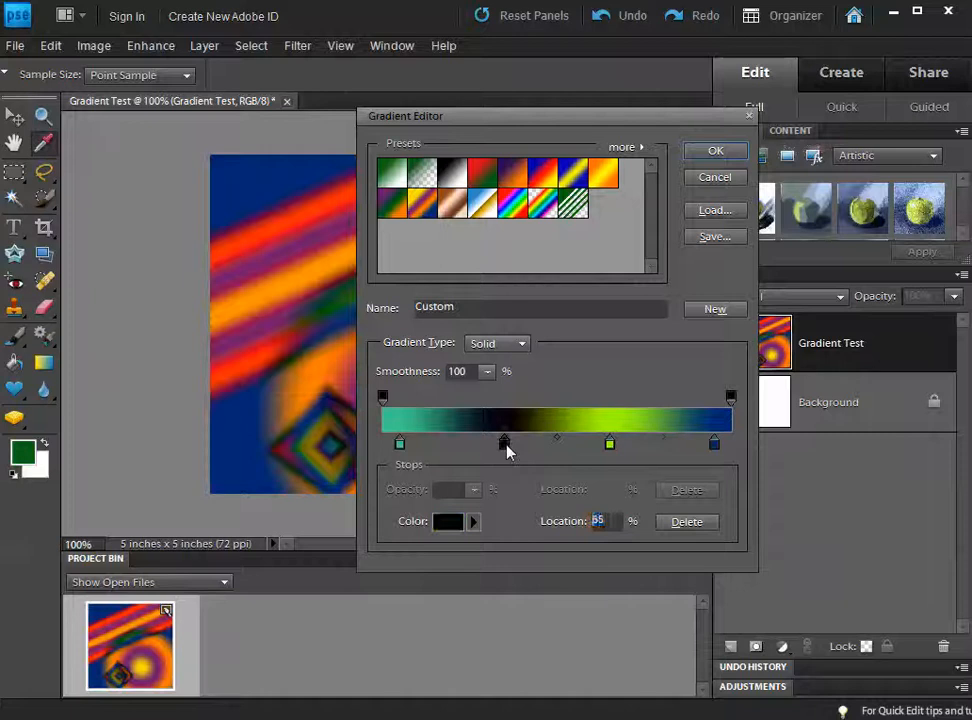
drag(506, 447, 497, 519)
drag(613, 441, 564, 608)
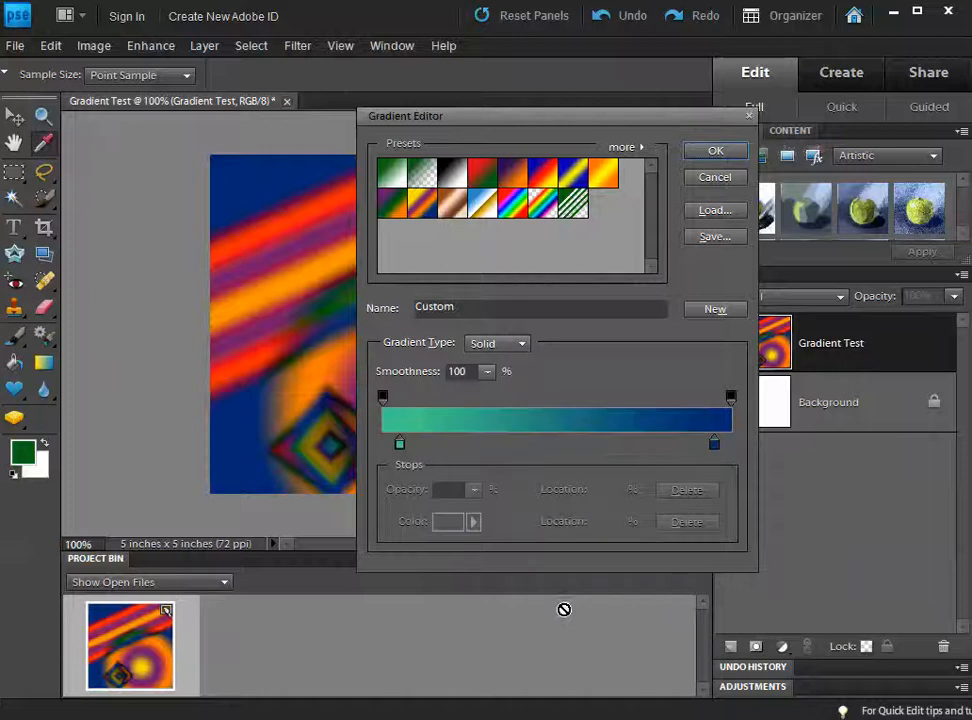
Step: Add new stops at about 24%, 45%, 53% and a dark one near 67%, then accept the gradient
click(465, 444)
click(600, 444)
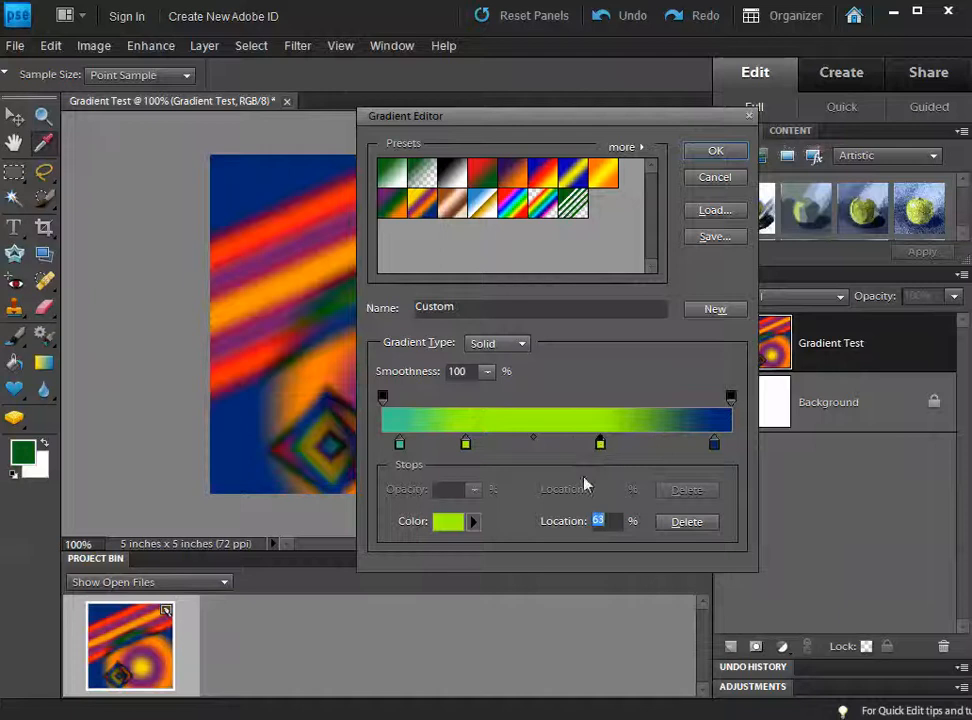
click(540, 444)
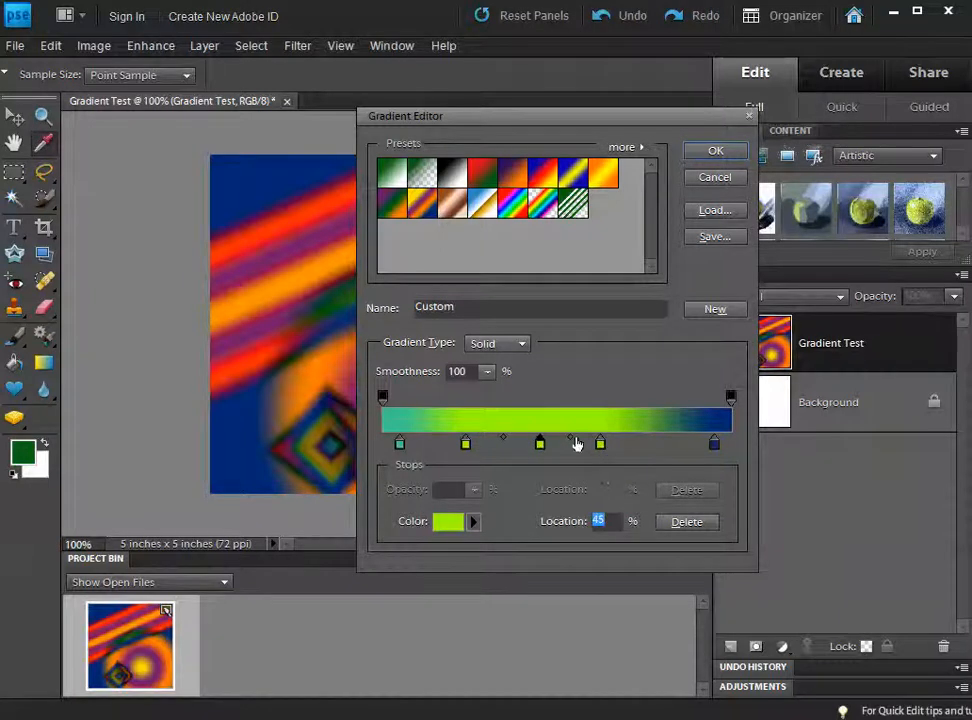
mouse_move(601, 444)
mouse_down()
mouse_move(647, 444)
mouse_move(583, 444)
mouse_up()
click(655, 444)
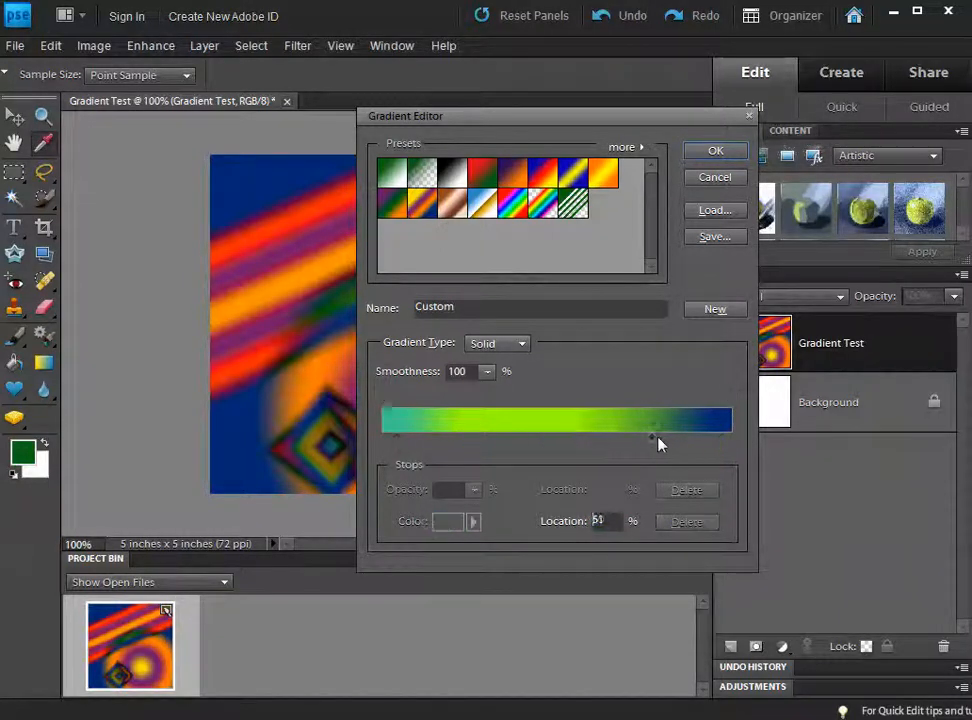
mouse_move(651, 440)
mouse_down()
mouse_move(599, 443)
mouse_move(668, 443)
mouse_move(614, 440)
mouse_move(646, 438)
mouse_up()
click(716, 151)
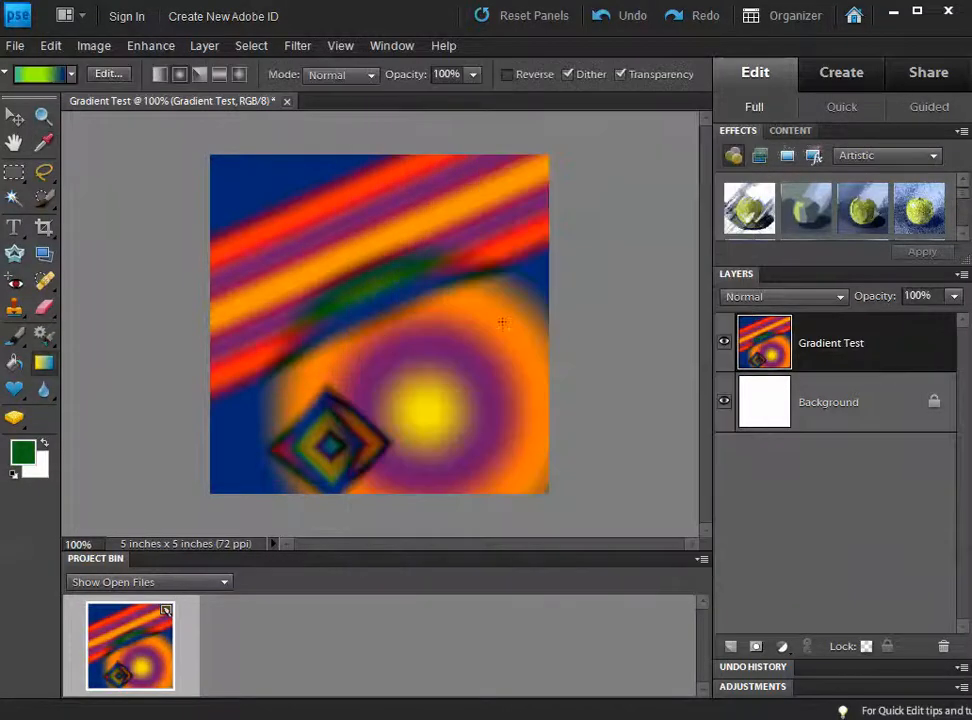
Step: Drag a large radial gradient from left of centre toward the right edge so green fills most of the canvas
drag(497, 323, 315, 343)
drag(358, 380, 405, 350)
drag(315, 341, 477, 250)
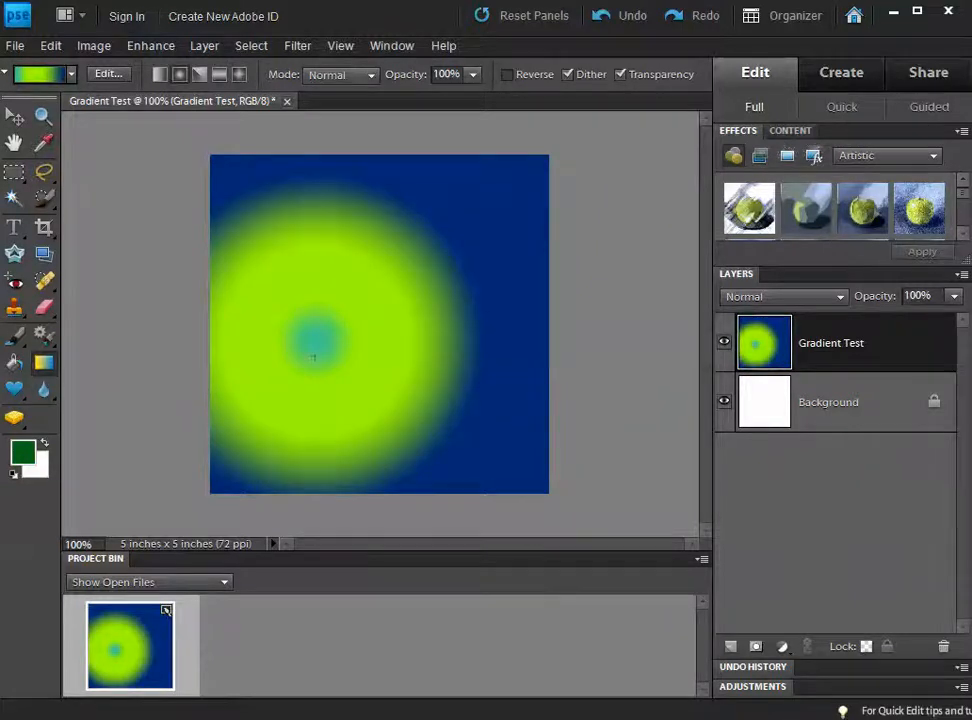
drag(313, 356, 580, 262)
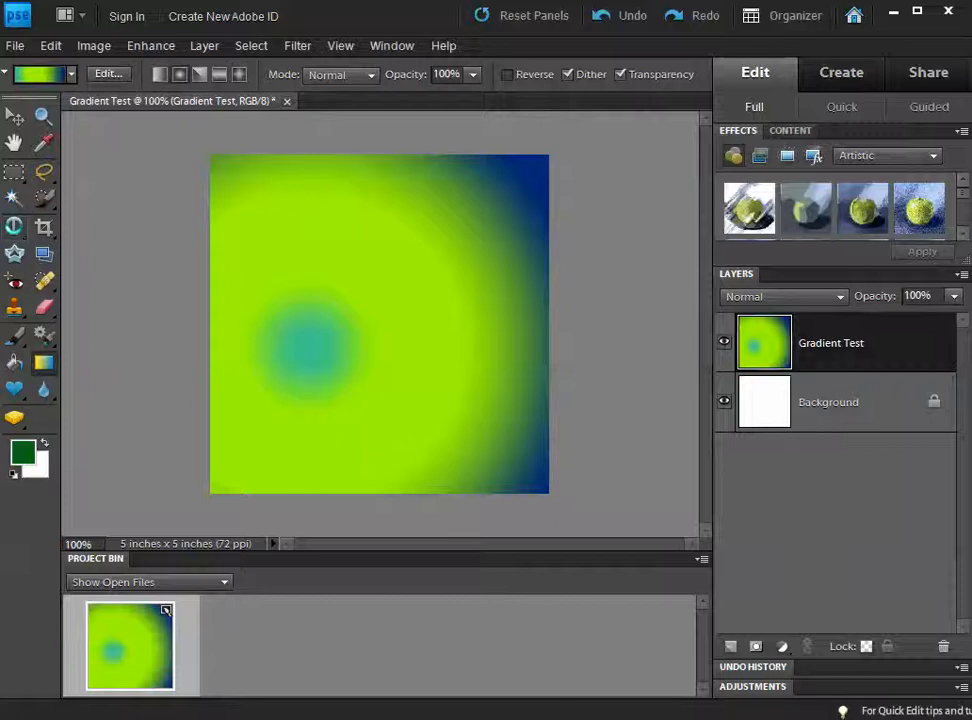
Step: Choose the Horizontal Type Tool, keeping Myriad Pro Regular at 24 pt
click(15, 228)
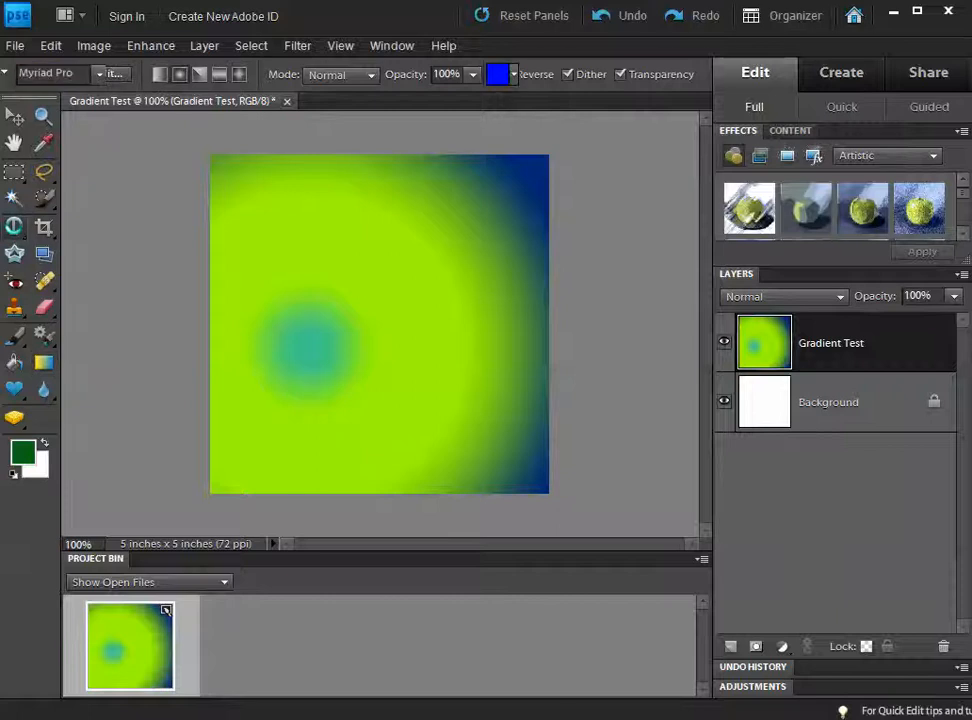
click(17, 228)
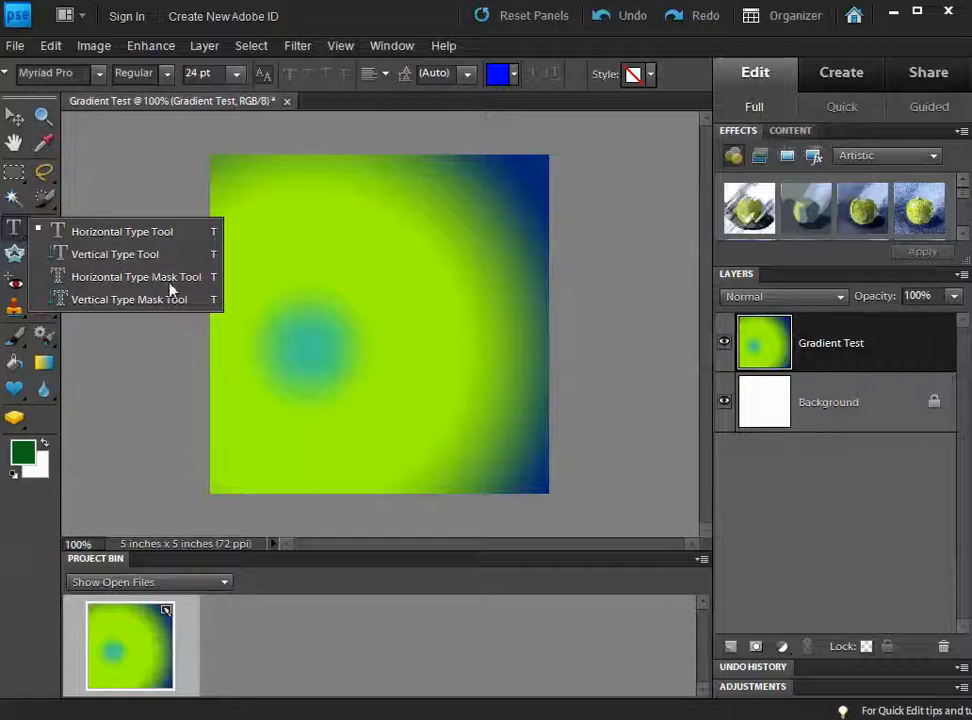
click(138, 240)
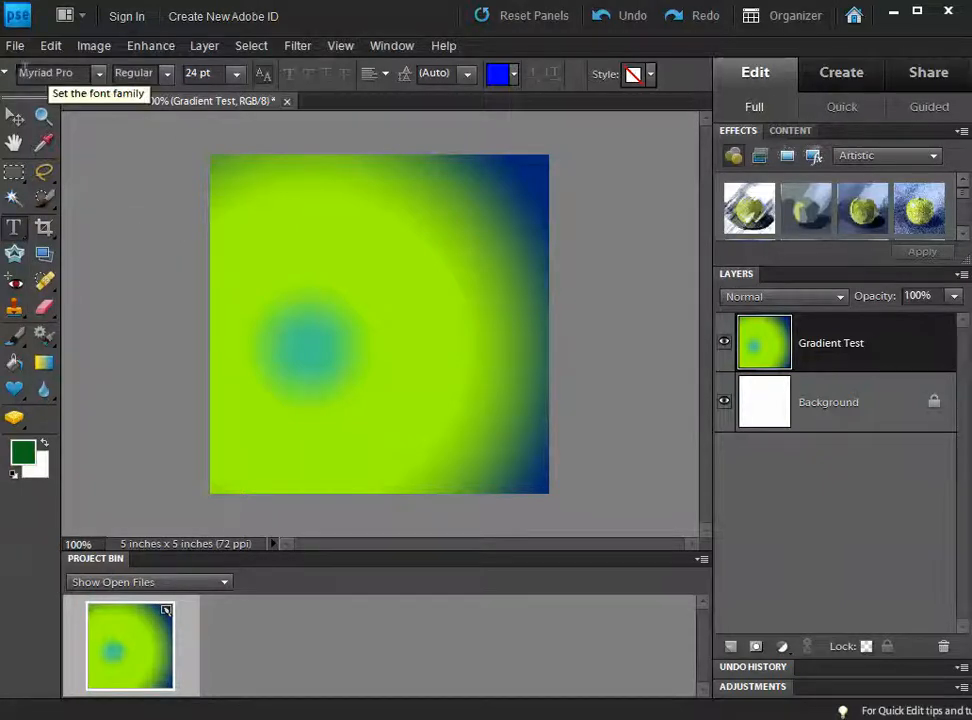
click(99, 73)
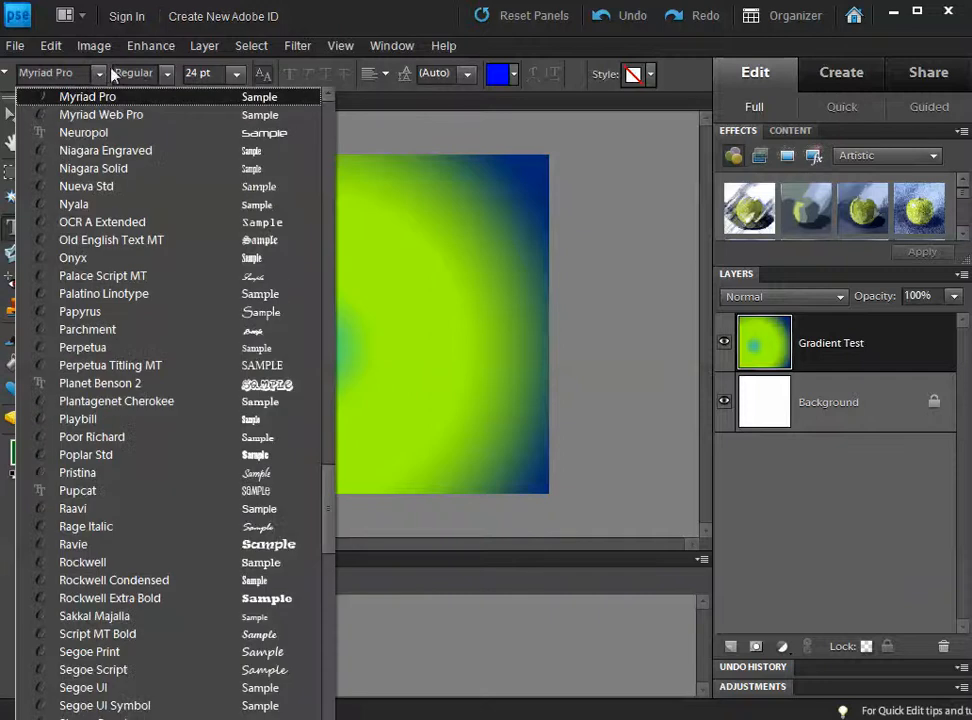
click(164, 75)
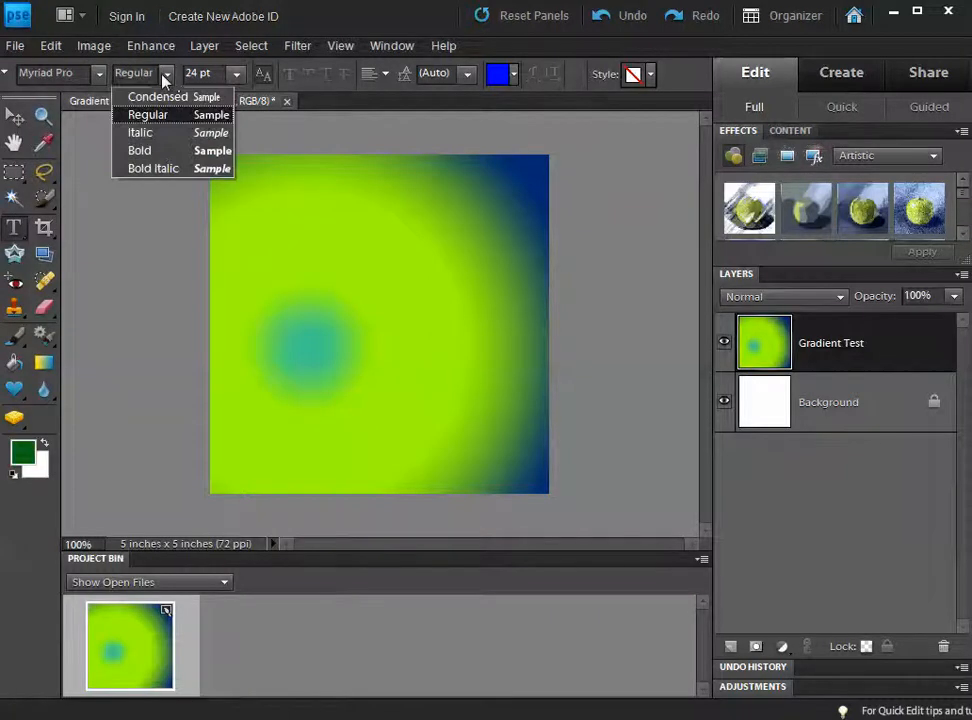
click(235, 76)
click(236, 76)
click(237, 80)
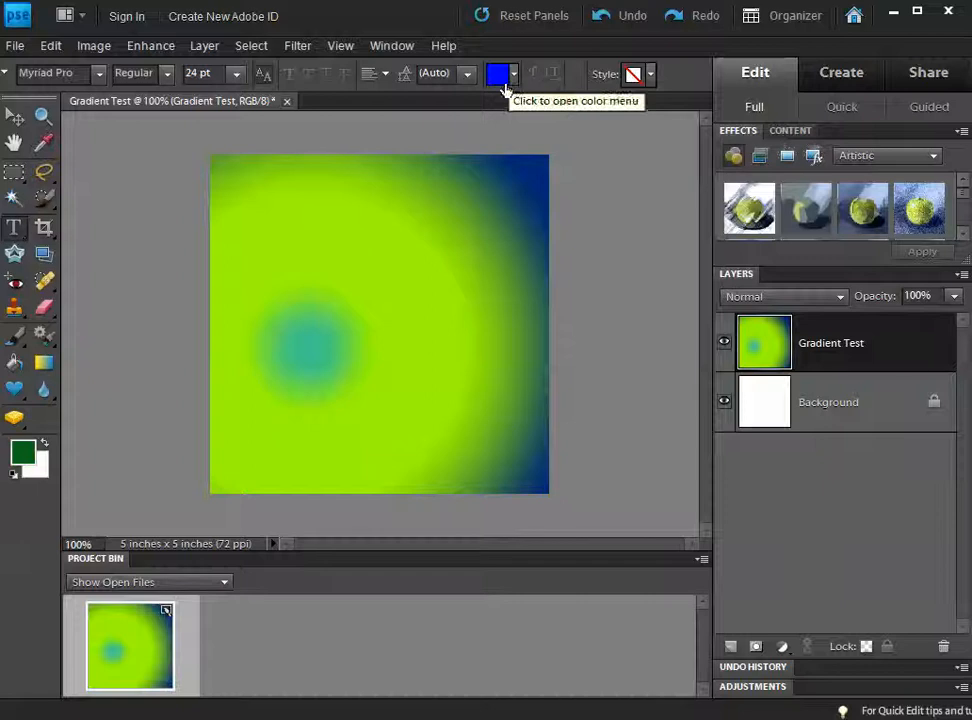
Step: Set the text colour to magenta (ea00ff)
click(497, 78)
drag(600, 247, 605, 280)
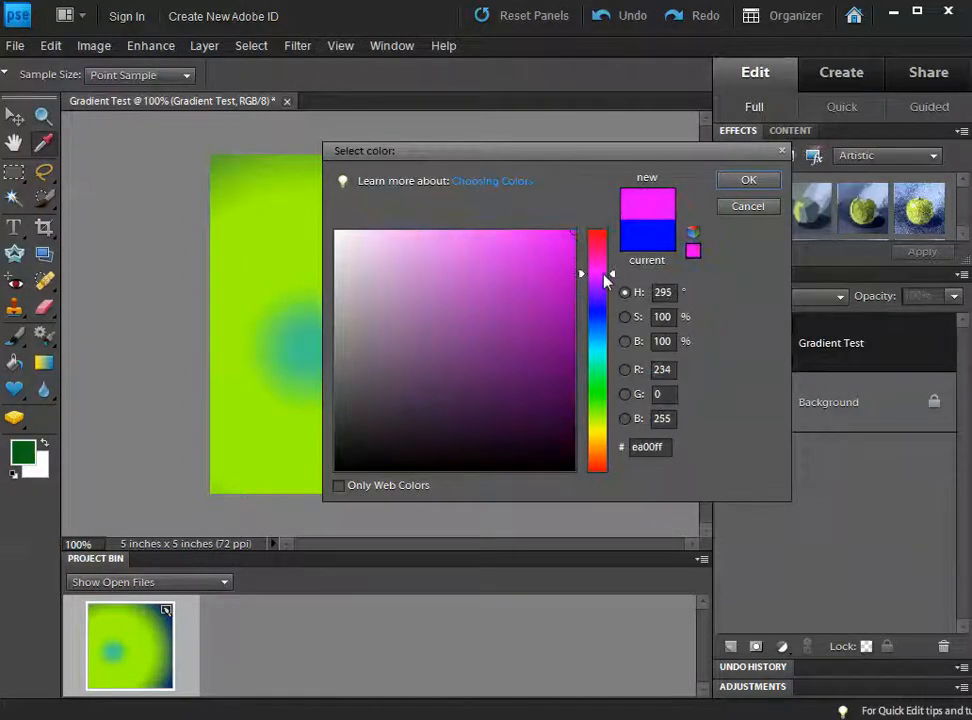
click(746, 182)
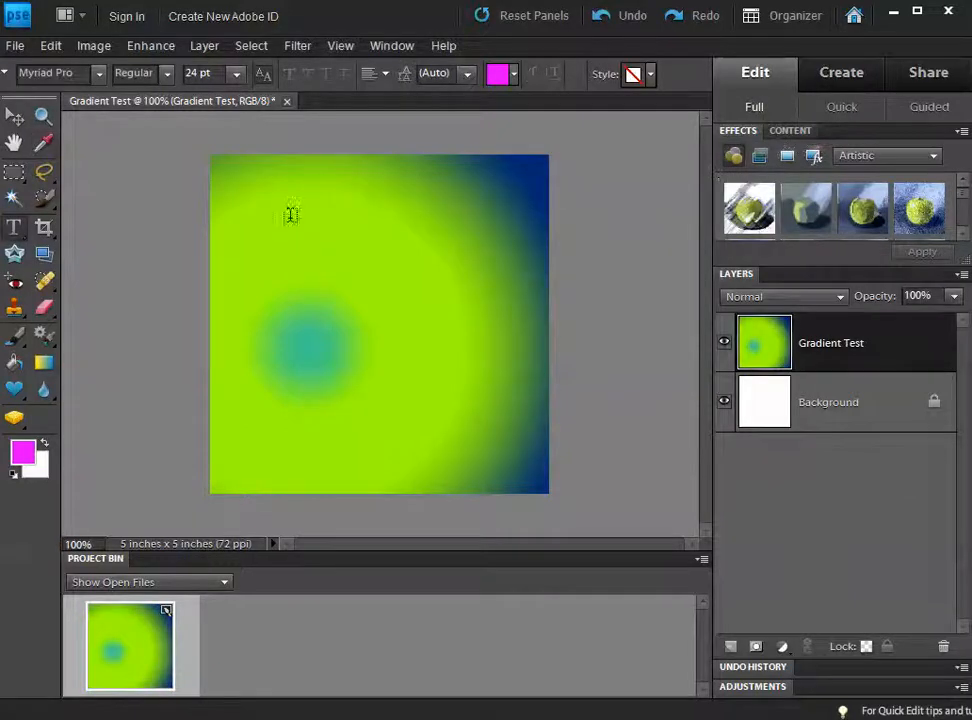
Step: Type a short first name in magenta near the top of the image and commit the text layer
click(295, 228)
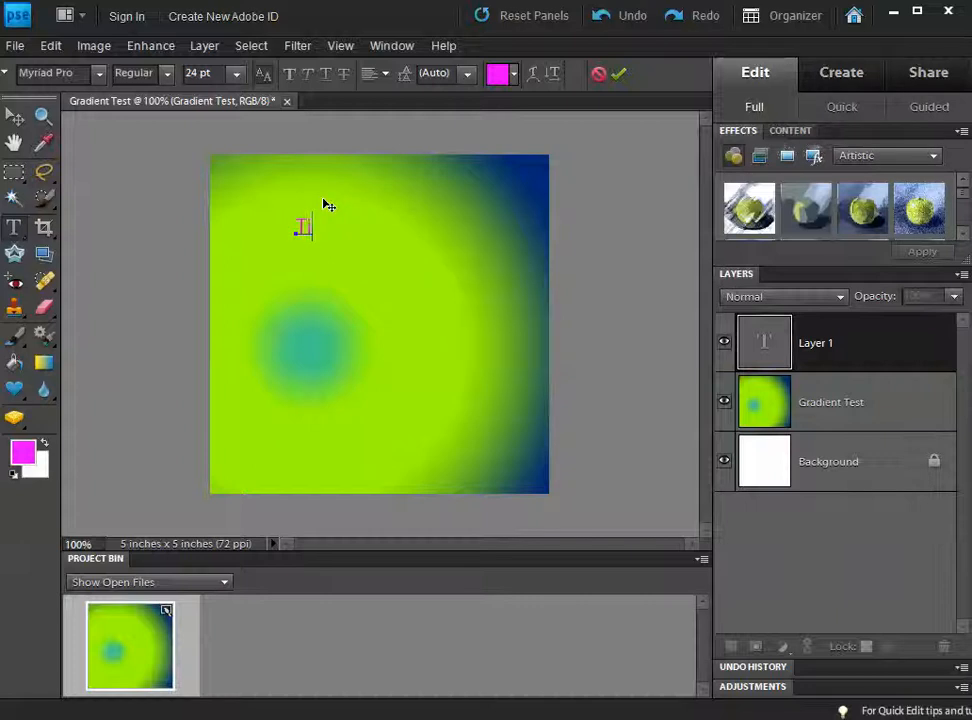
text(im)
key(ctrl+Return)
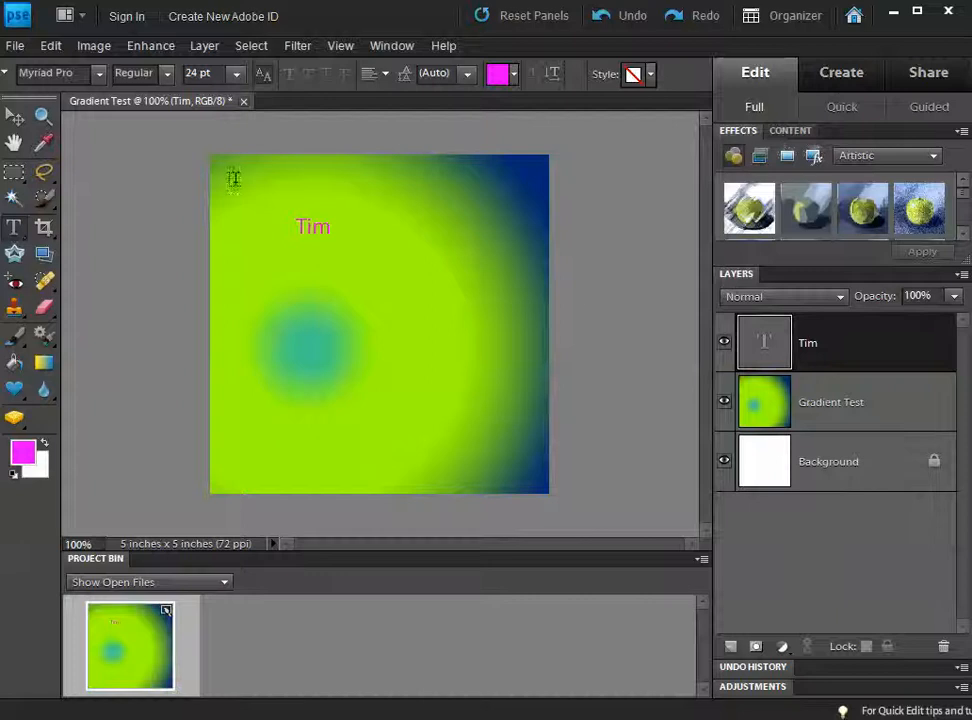
click(15, 117)
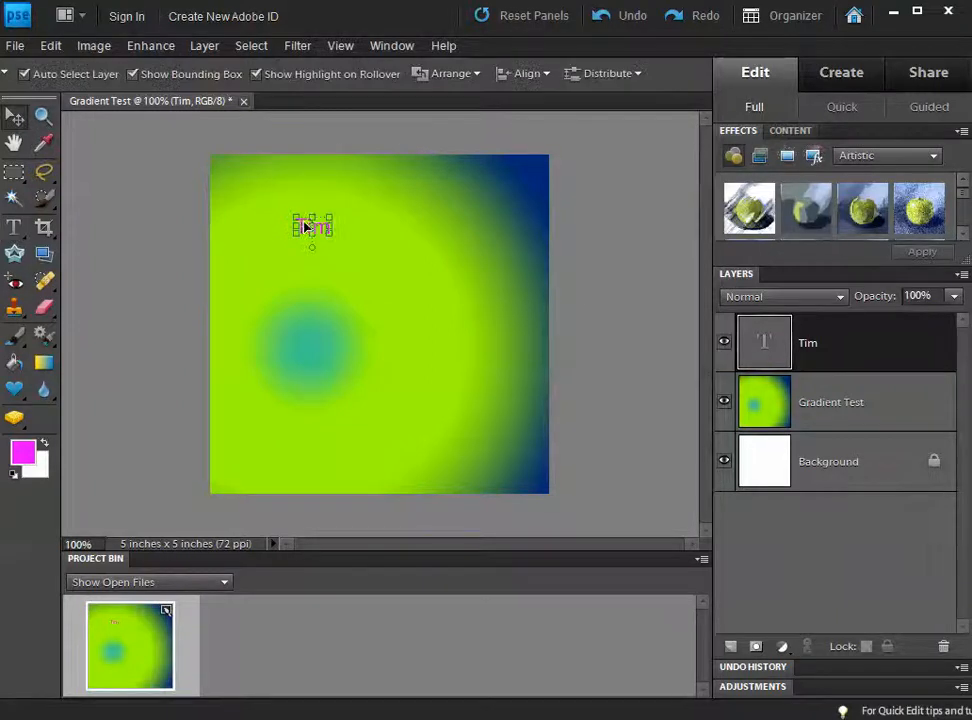
drag(305, 227, 384, 258)
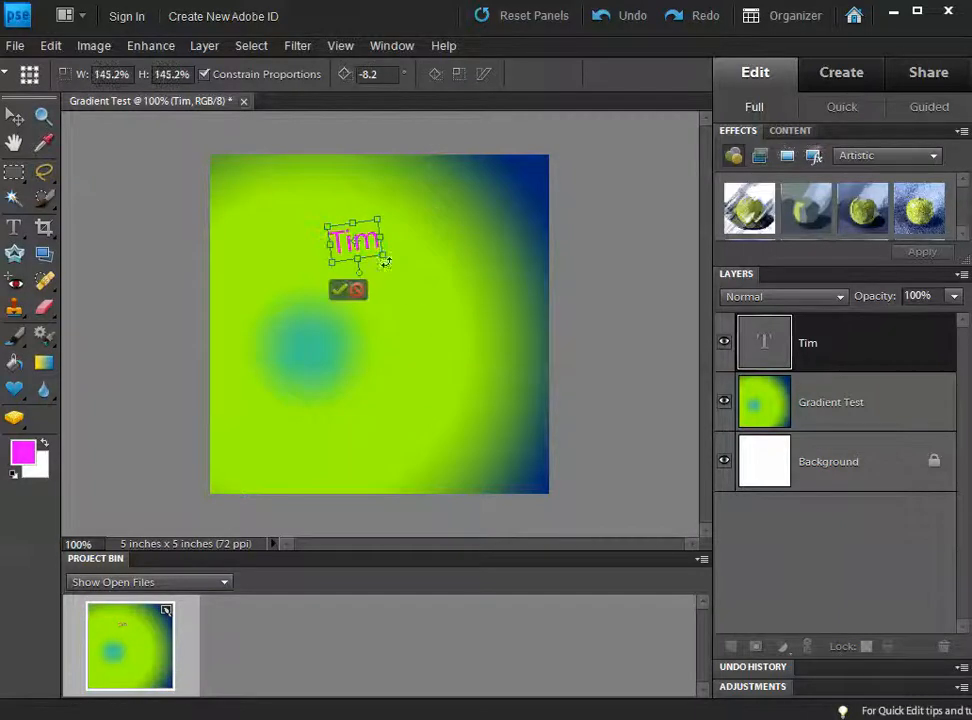
click(339, 290)
click(305, 311)
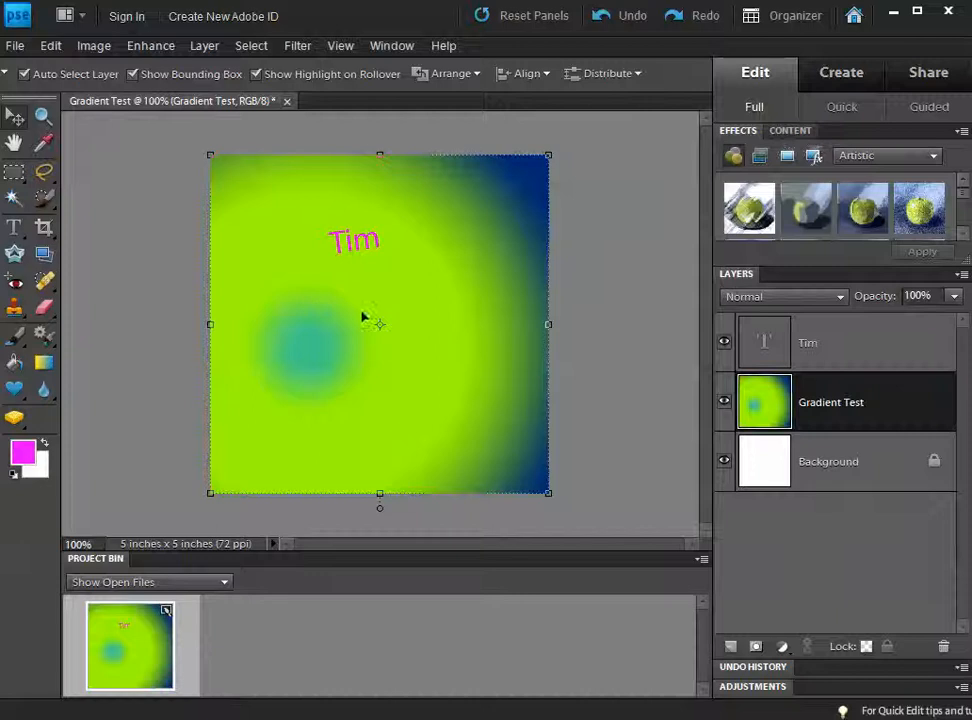
click(830, 355)
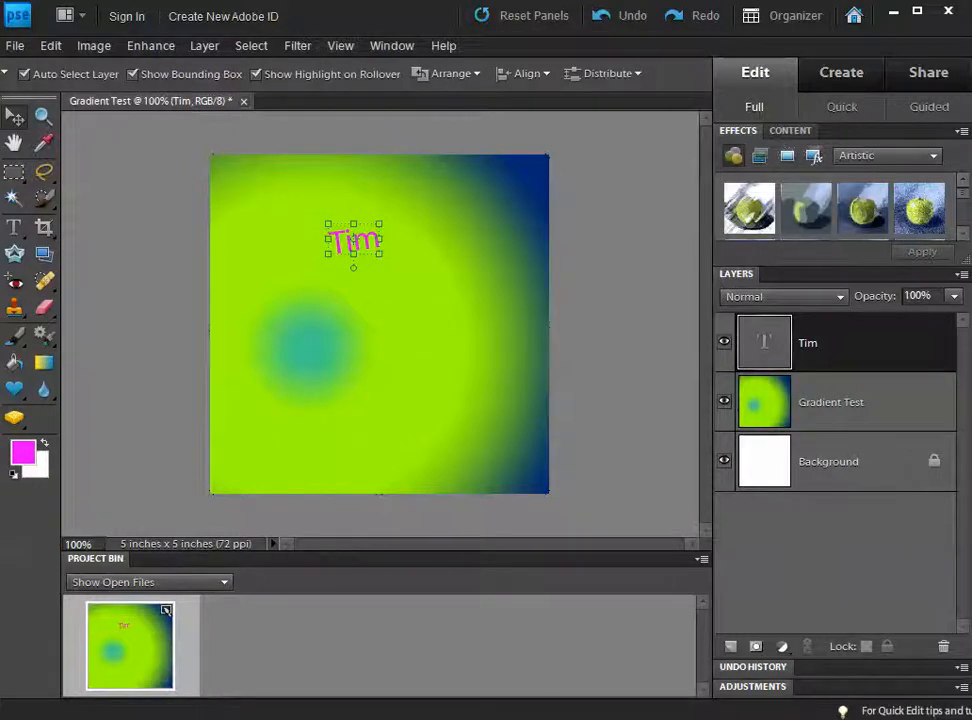
Step: Restyle the Tim text in the Neuropol font with near-black colour 110212 and commit it
double_click(766, 343)
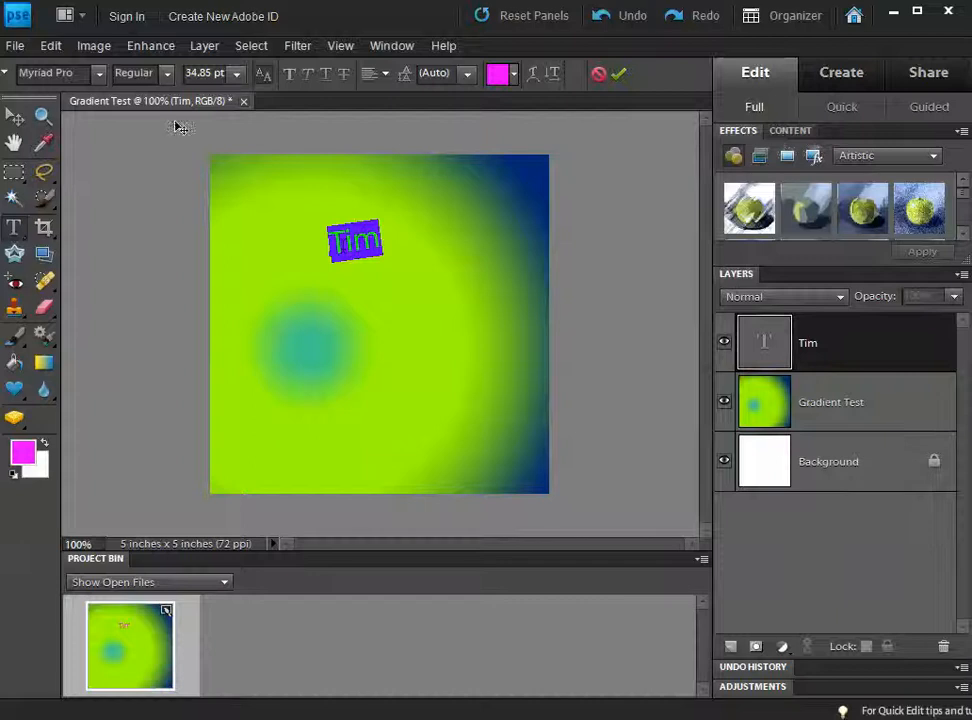
click(99, 73)
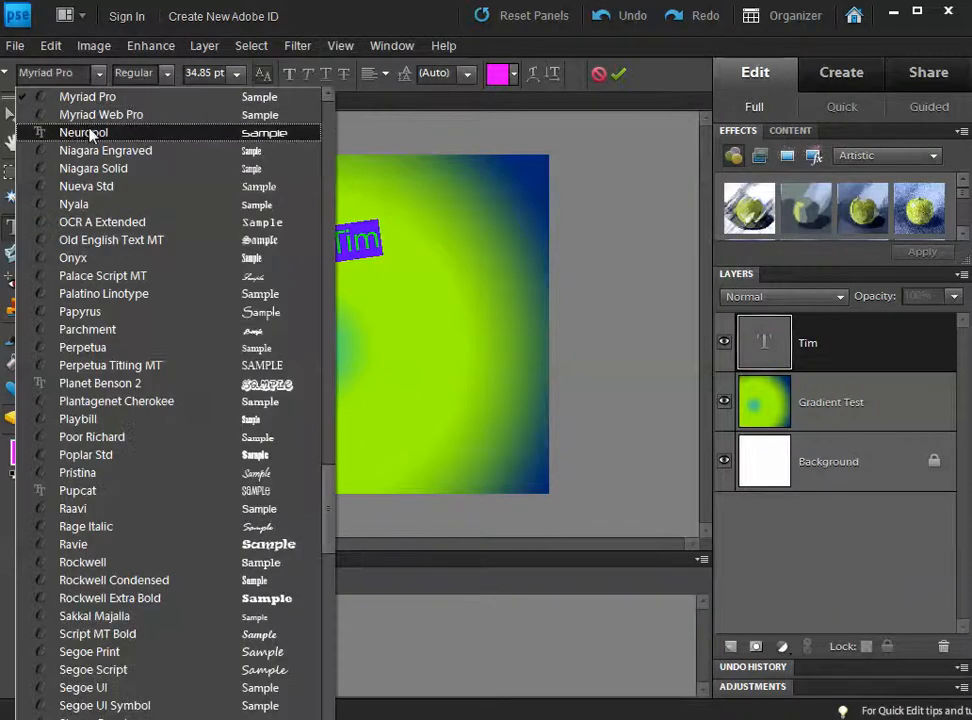
click(90, 133)
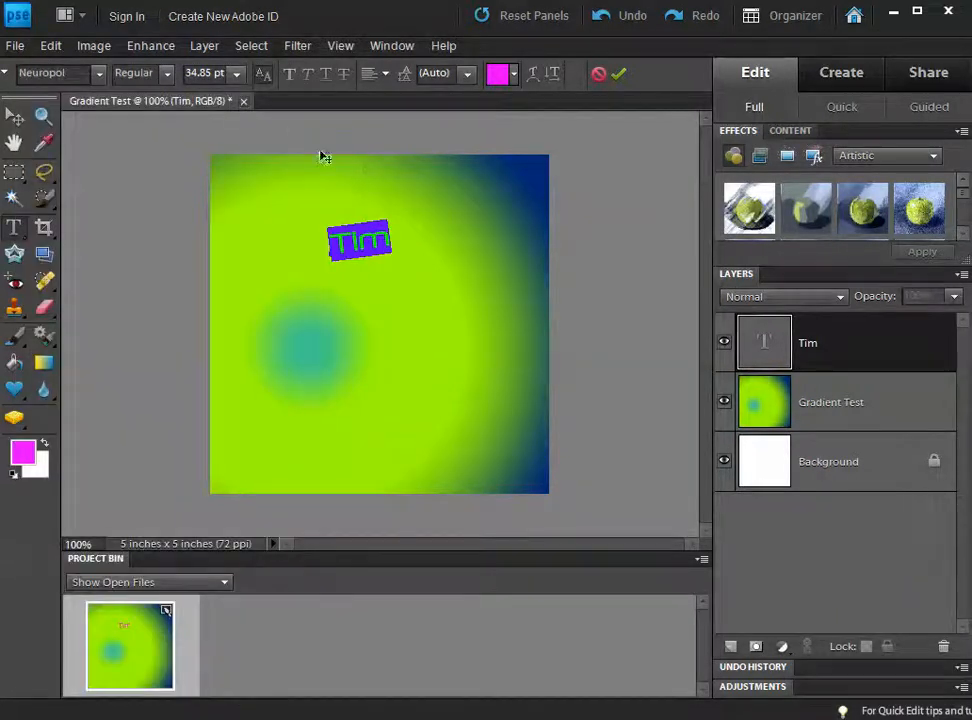
click(498, 75)
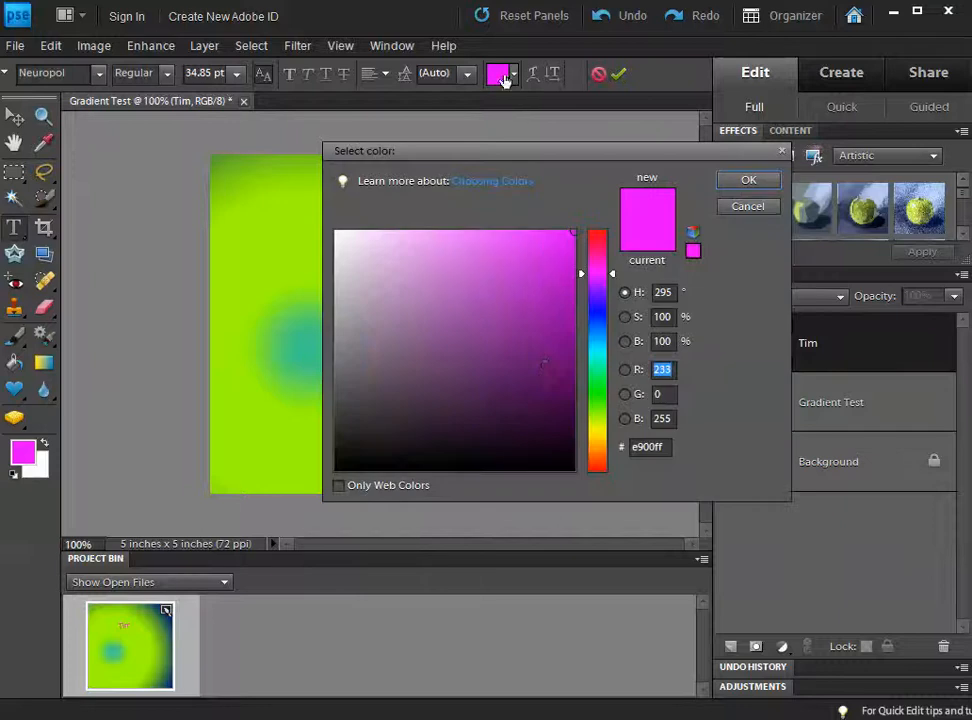
click(557, 452)
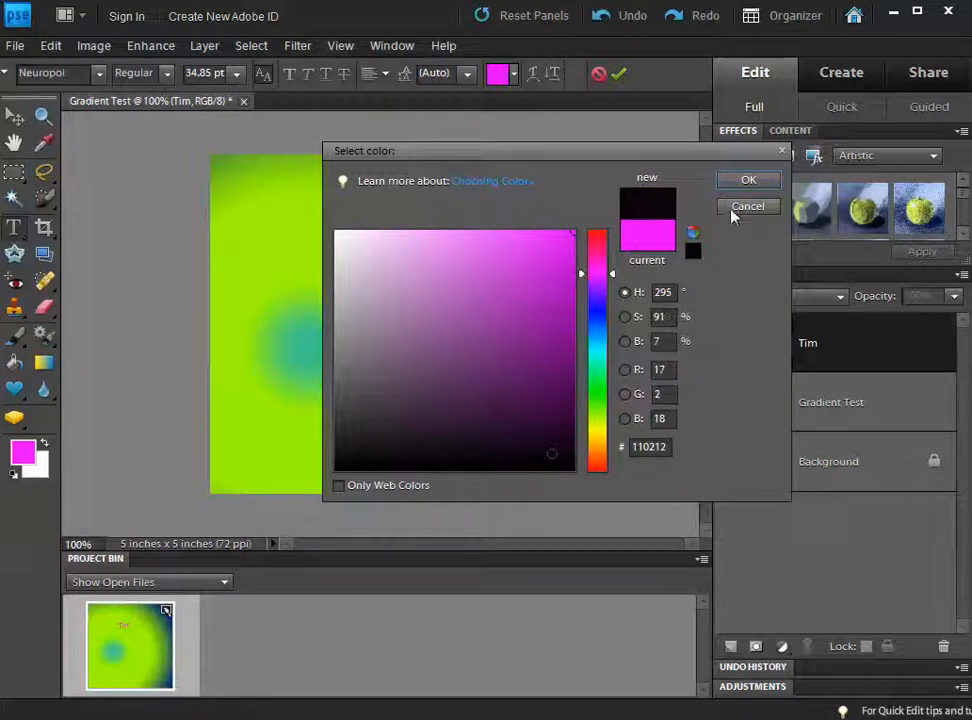
click(748, 180)
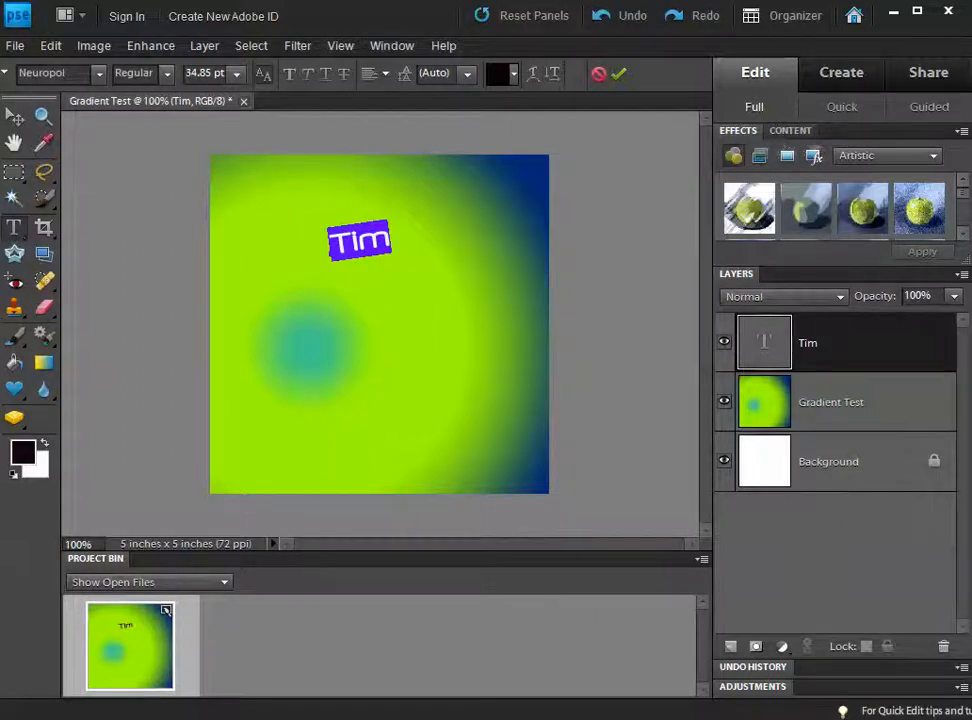
click(253, 297)
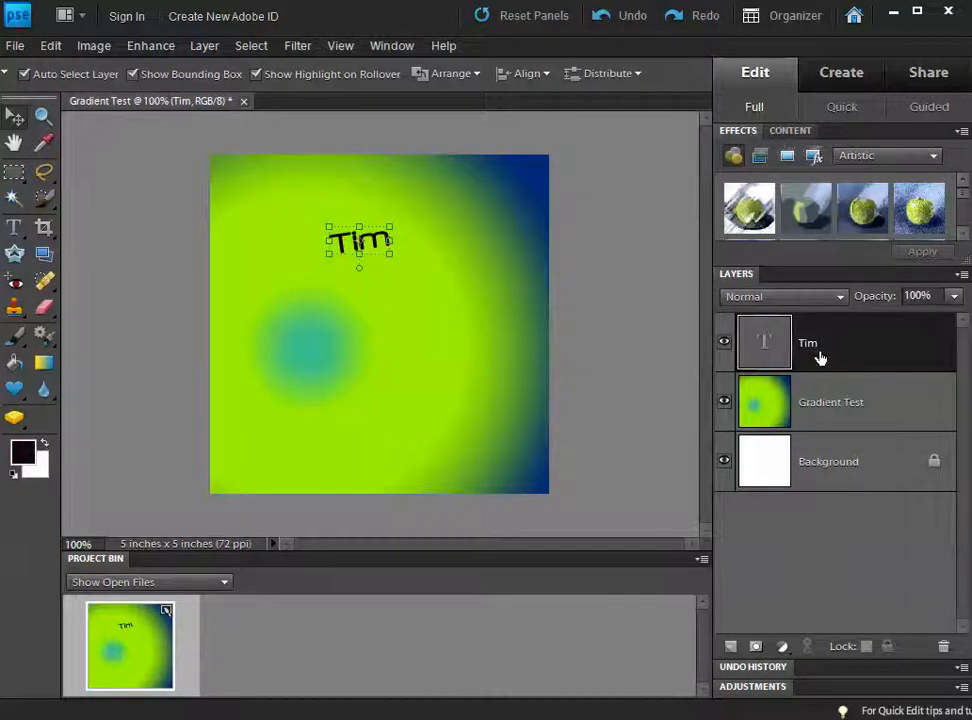
drag(818, 352, 861, 347)
click(15, 228)
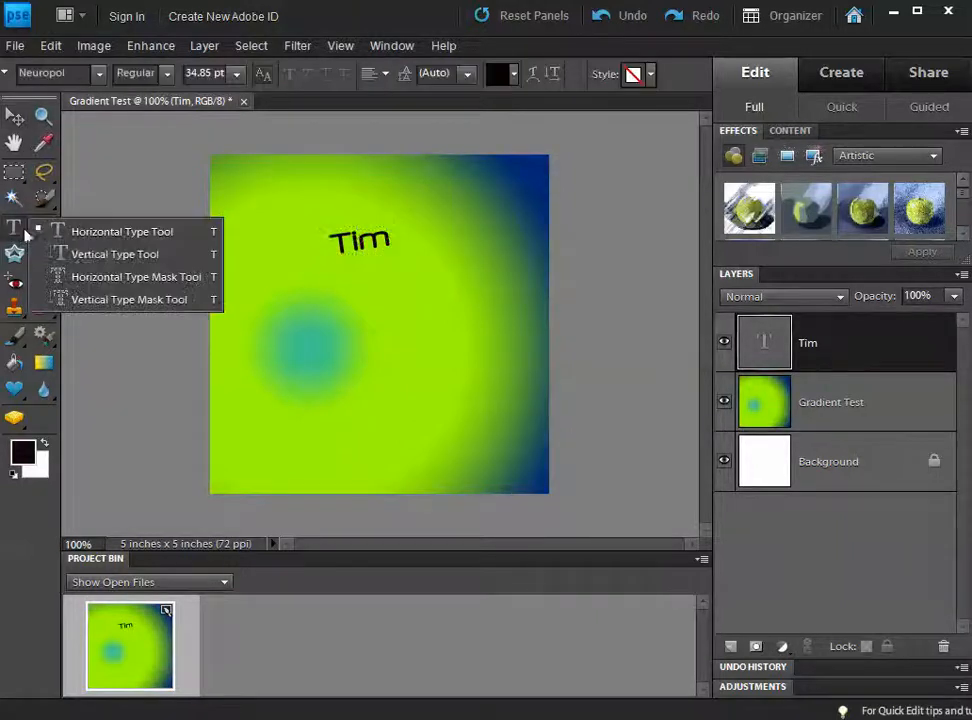
click(78, 254)
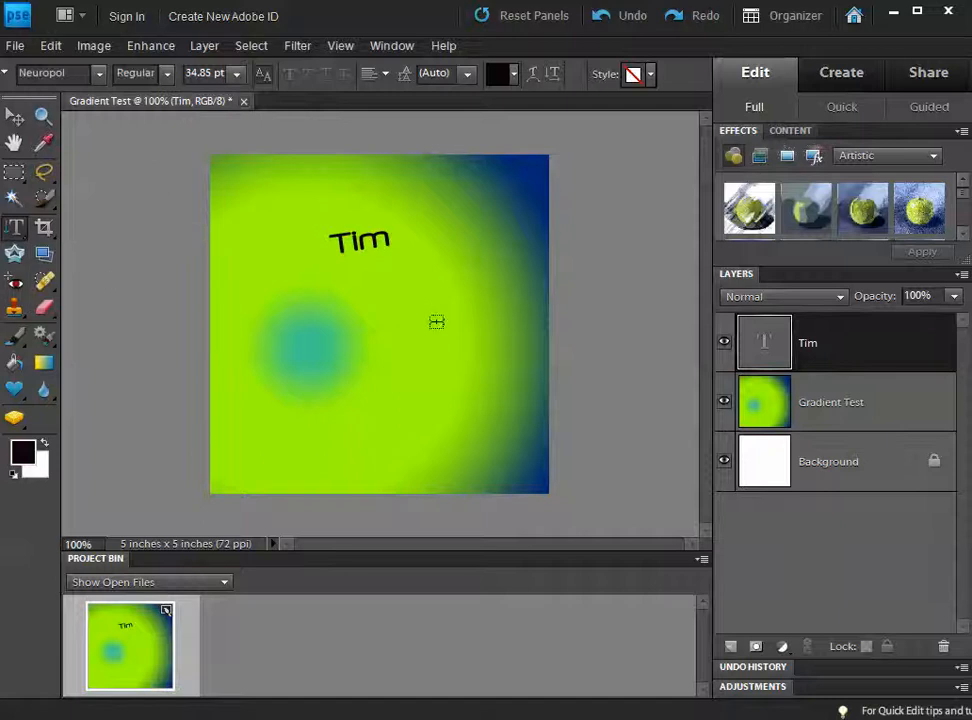
click(436, 287)
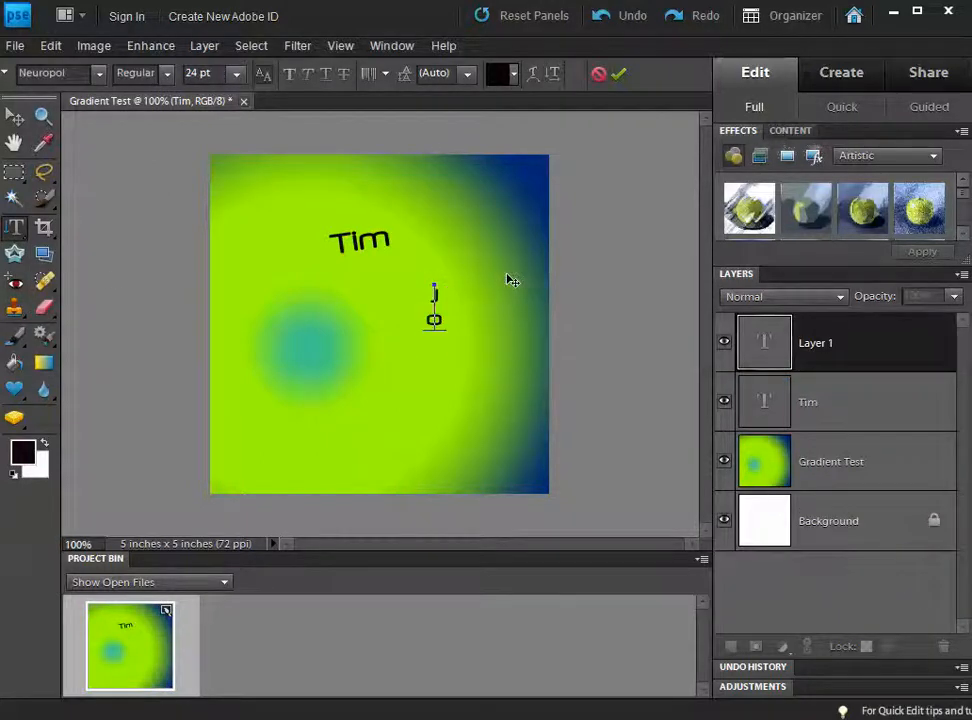
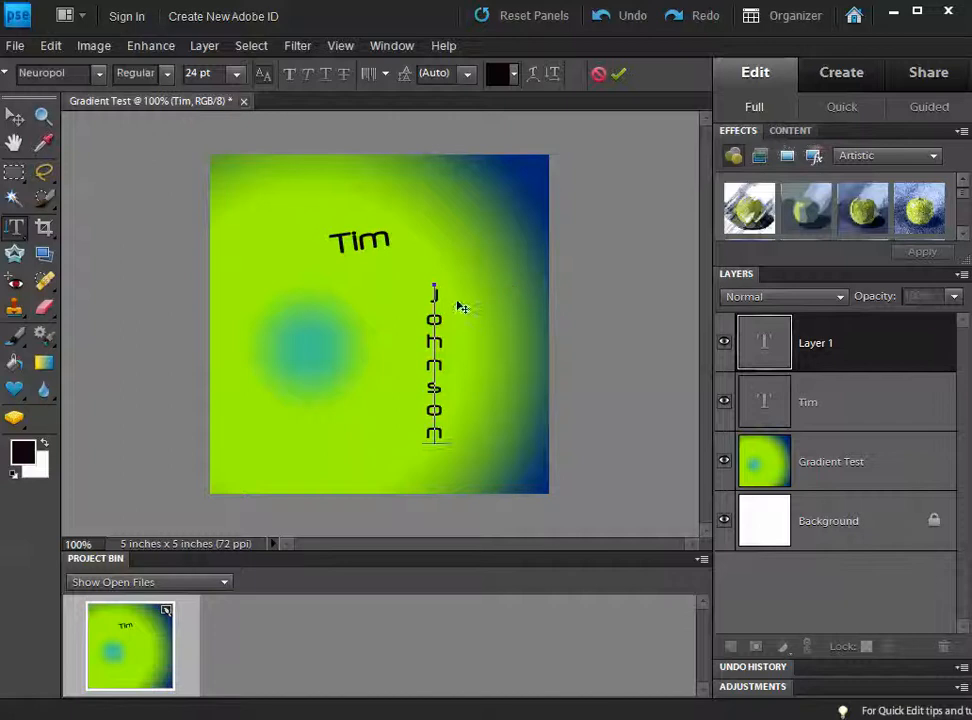
key(ctrl+Return)
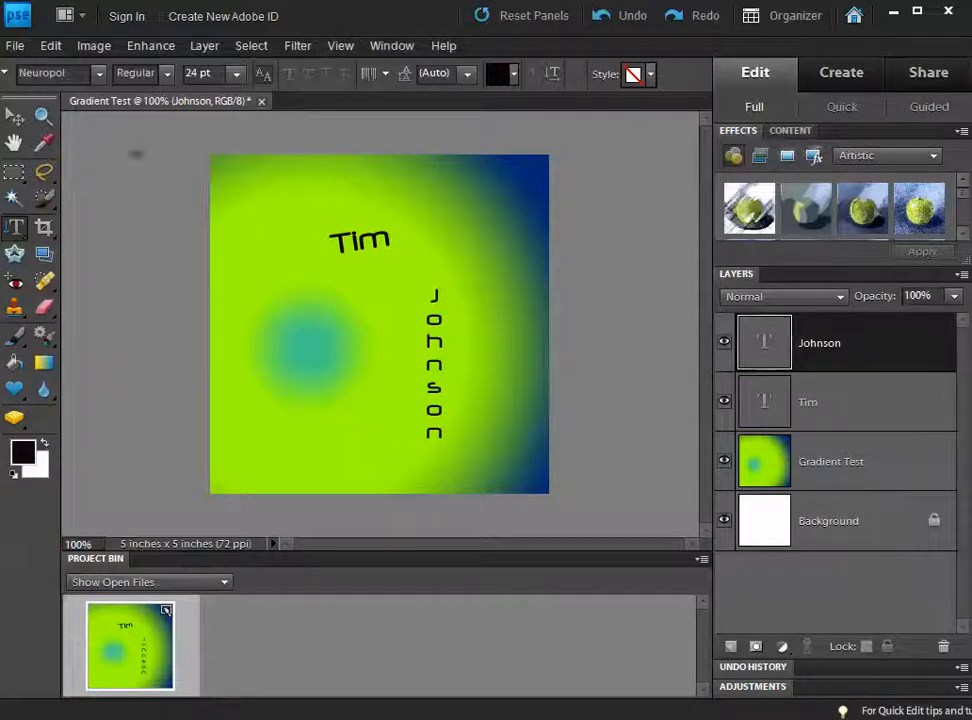
click(15, 117)
mouse_move(437, 330)
mouse_down()
mouse_move(392, 318)
mouse_move(437, 313)
mouse_up()
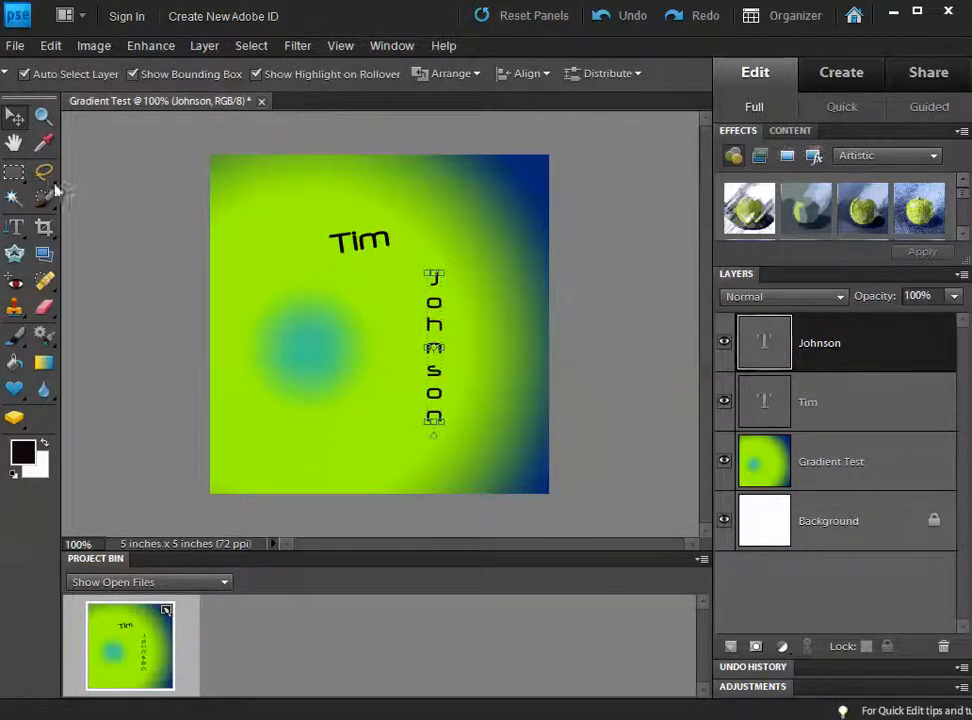
Step: Recolour the vertical Johnson text magenta via the options-bar swatch and commit the change
double_click(775, 345)
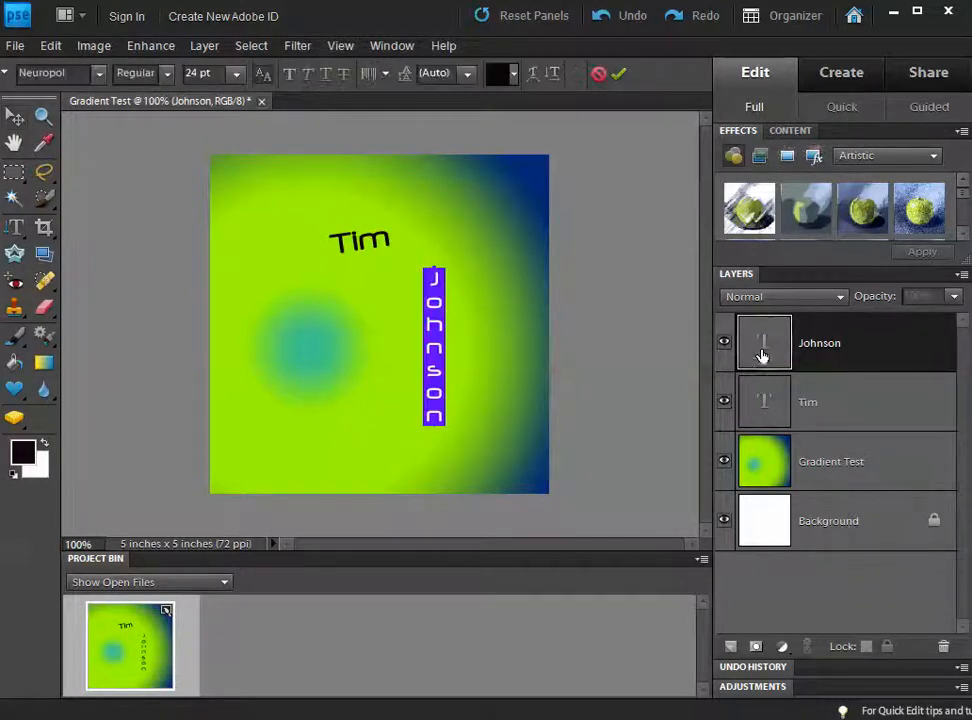
click(498, 76)
click(553, 258)
click(749, 181)
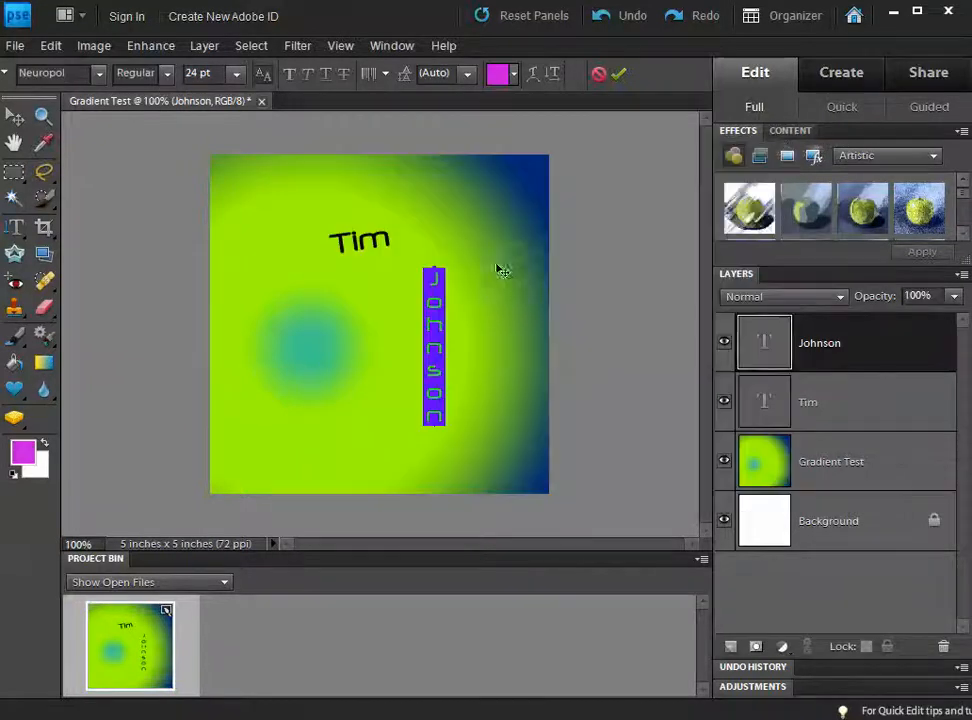
click(483, 263)
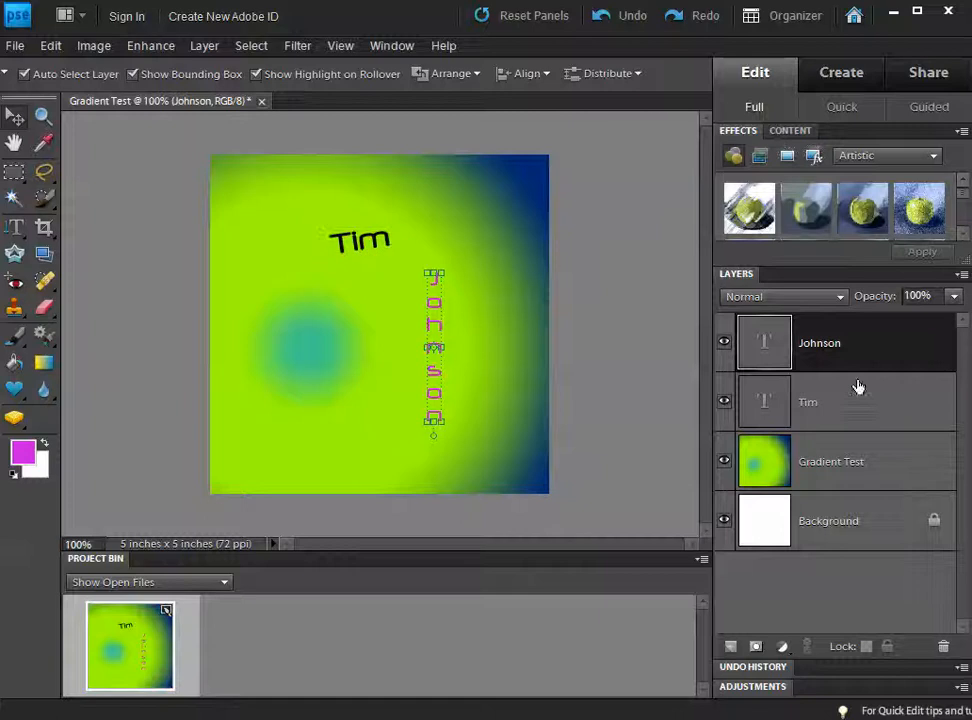
double_click(777, 358)
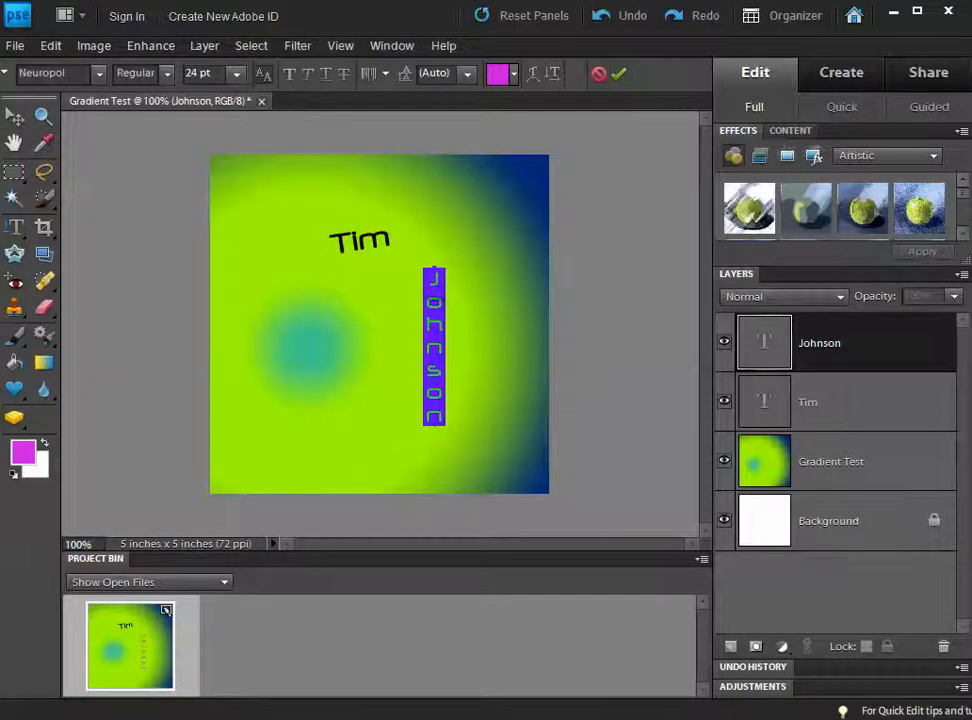
Step: Warp Johnson with the Squeeze style at -89% bend and +26% horizontal distortion
click(533, 77)
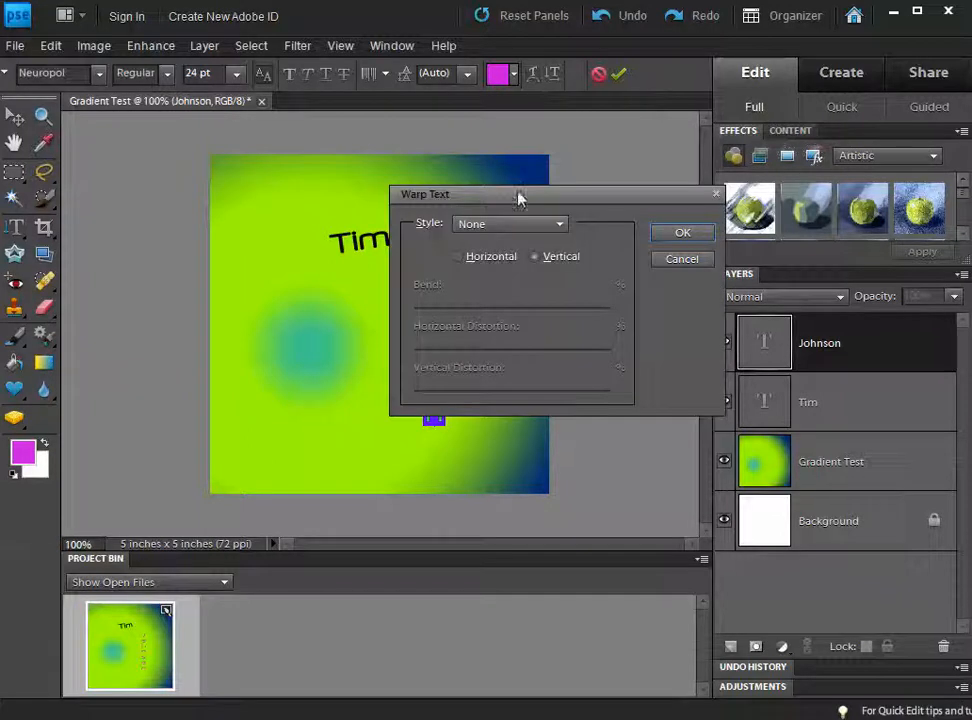
drag(520, 199, 638, 146)
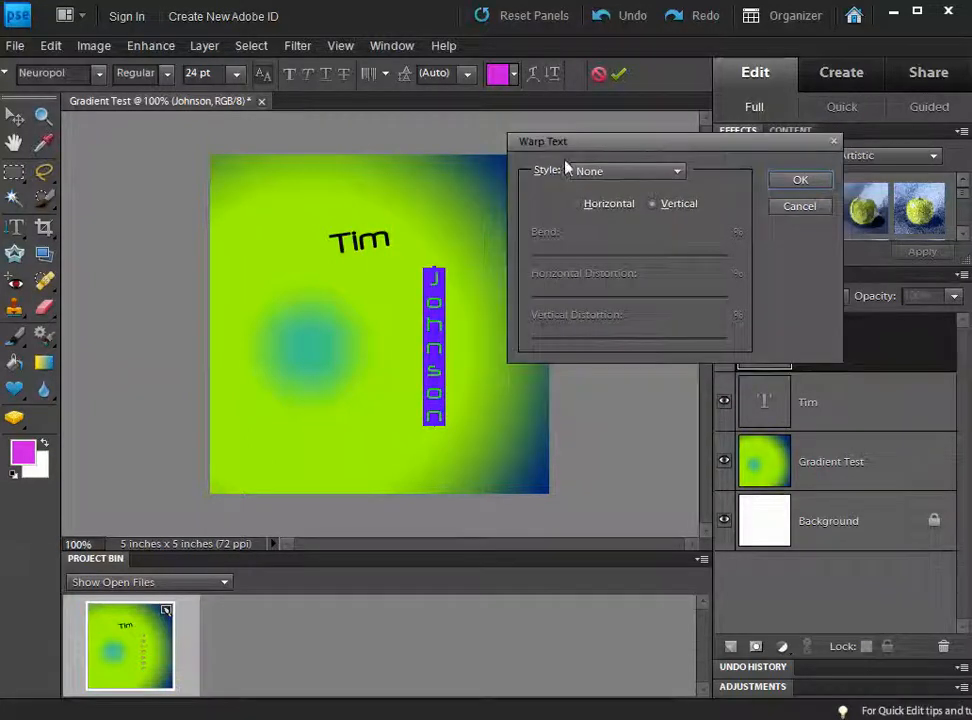
click(618, 172)
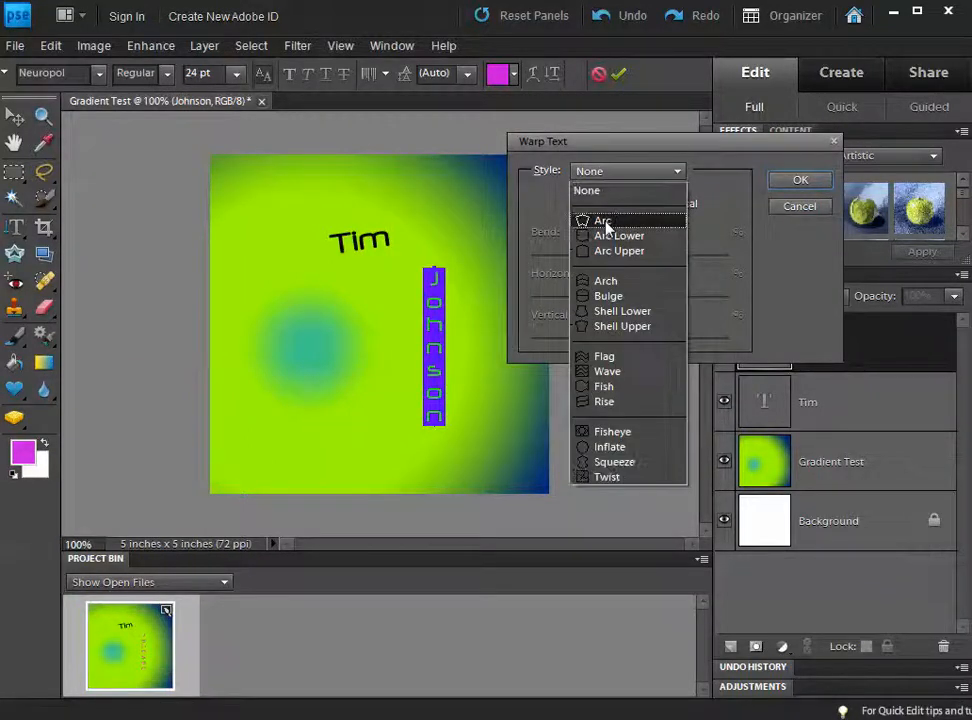
click(605, 222)
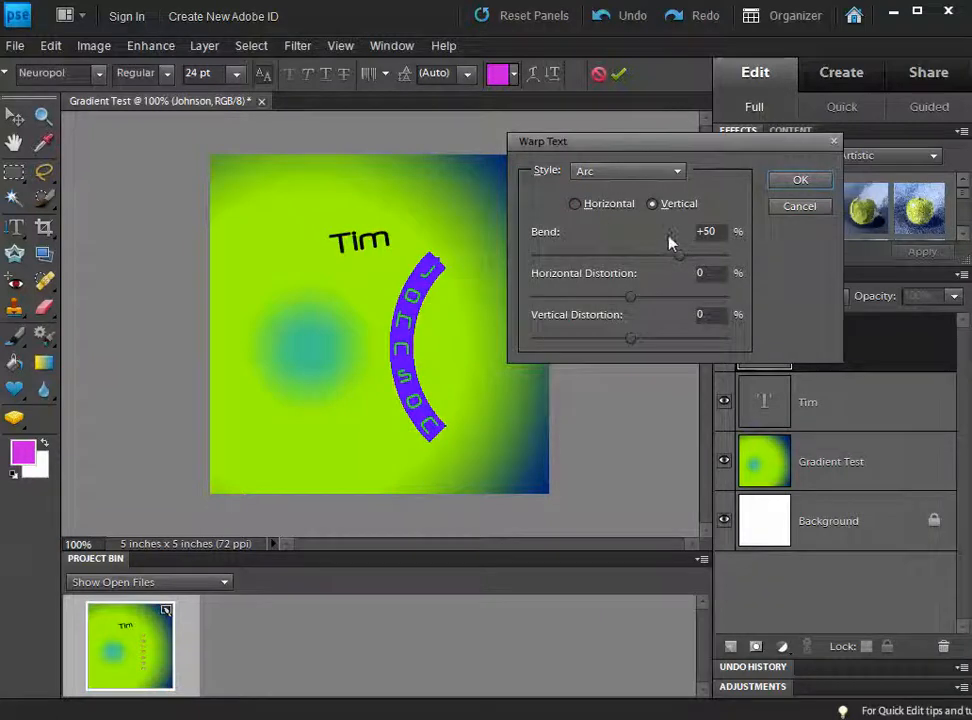
drag(673, 257, 588, 262)
drag(634, 297, 657, 297)
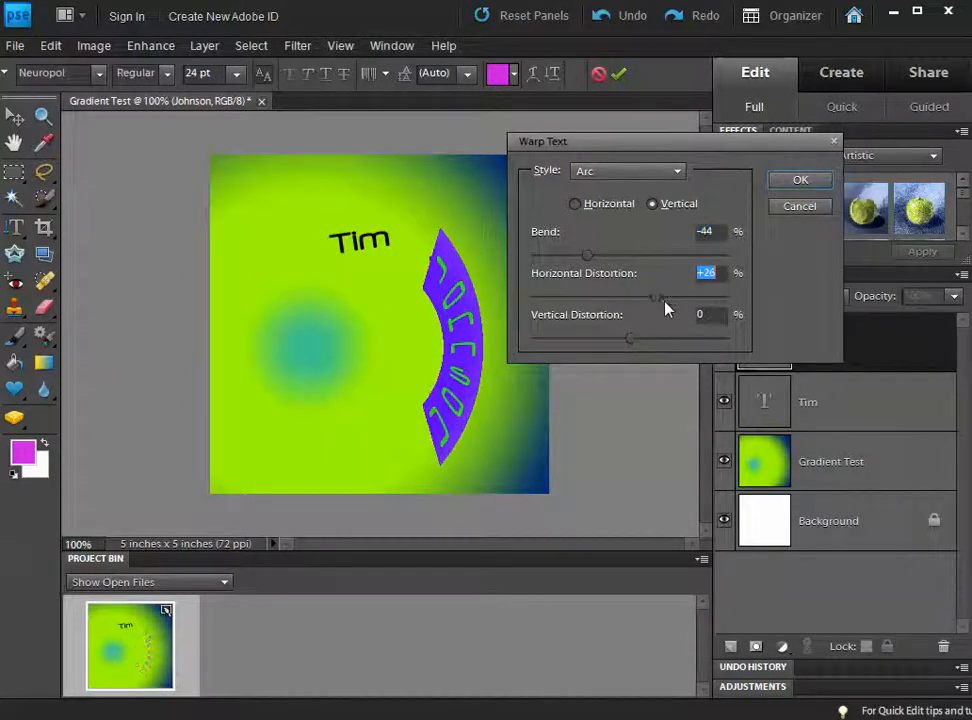
click(644, 170)
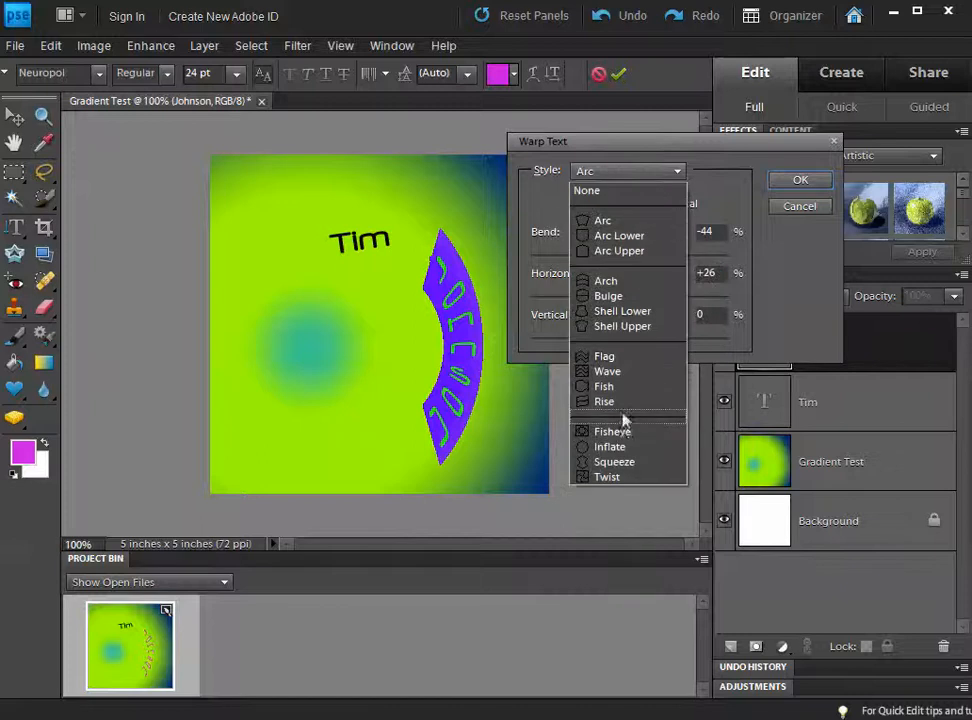
click(628, 463)
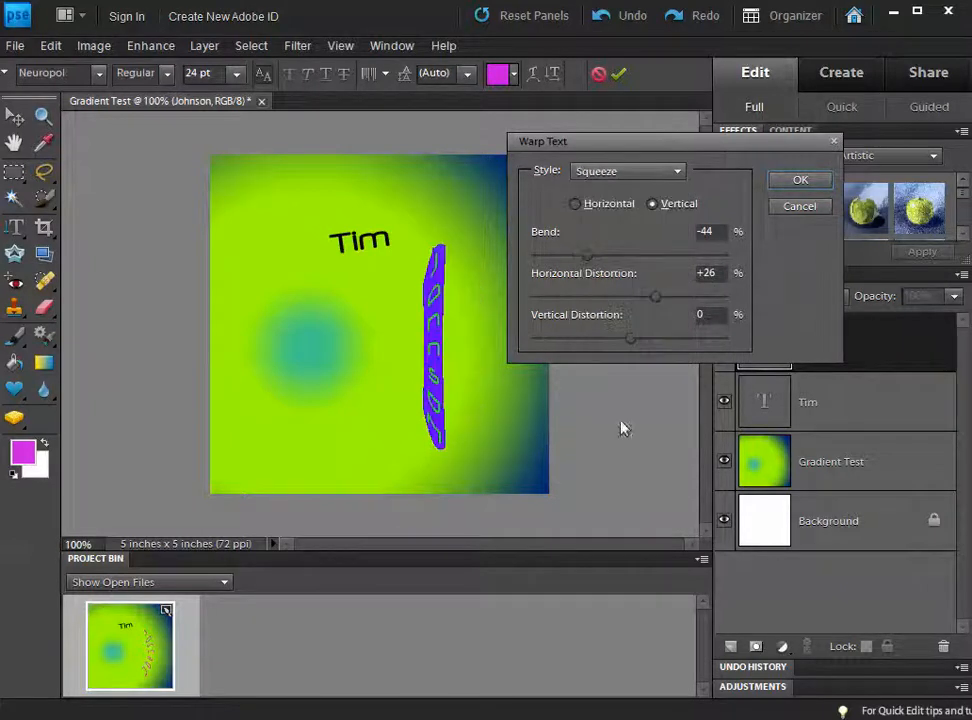
drag(590, 253, 541, 257)
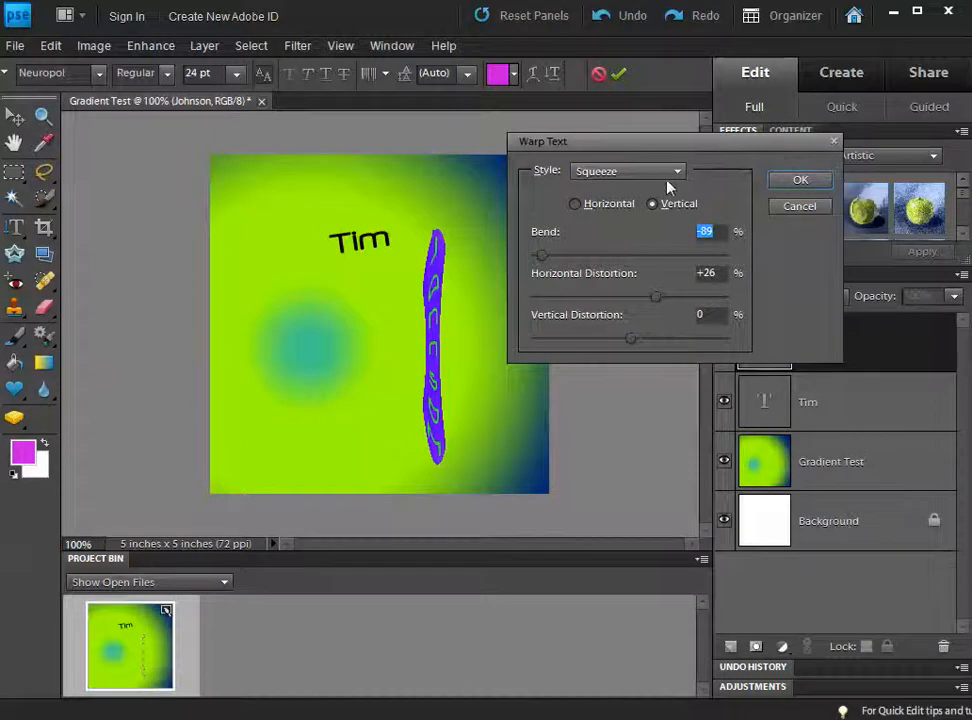
click(801, 184)
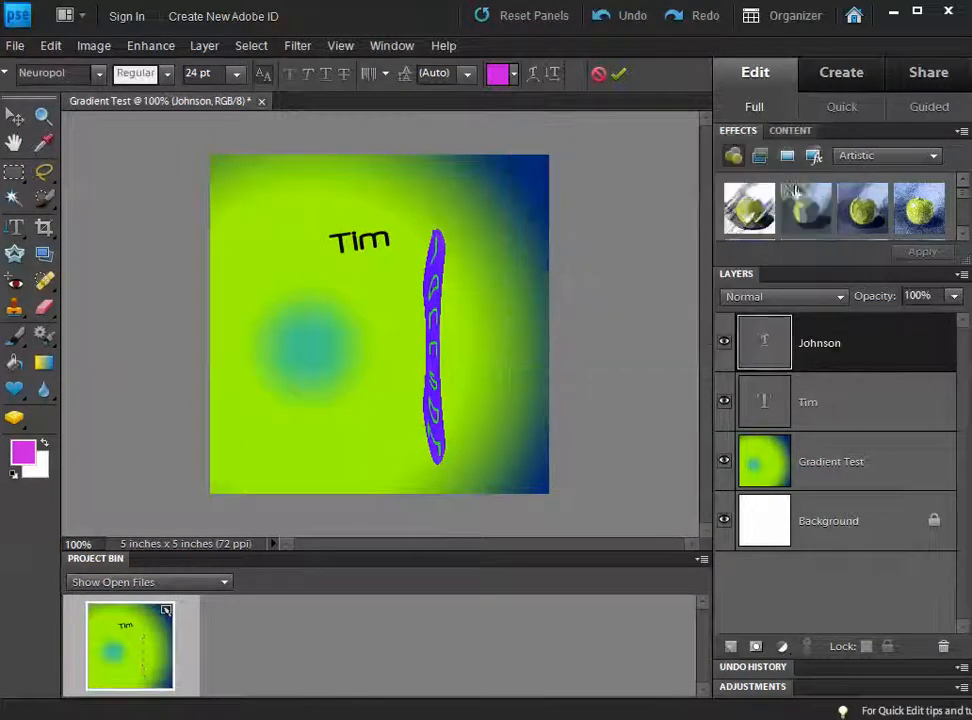
Step: Give Tim a Fish warp with +47% bend and -15% horizontal distortion
key(v)
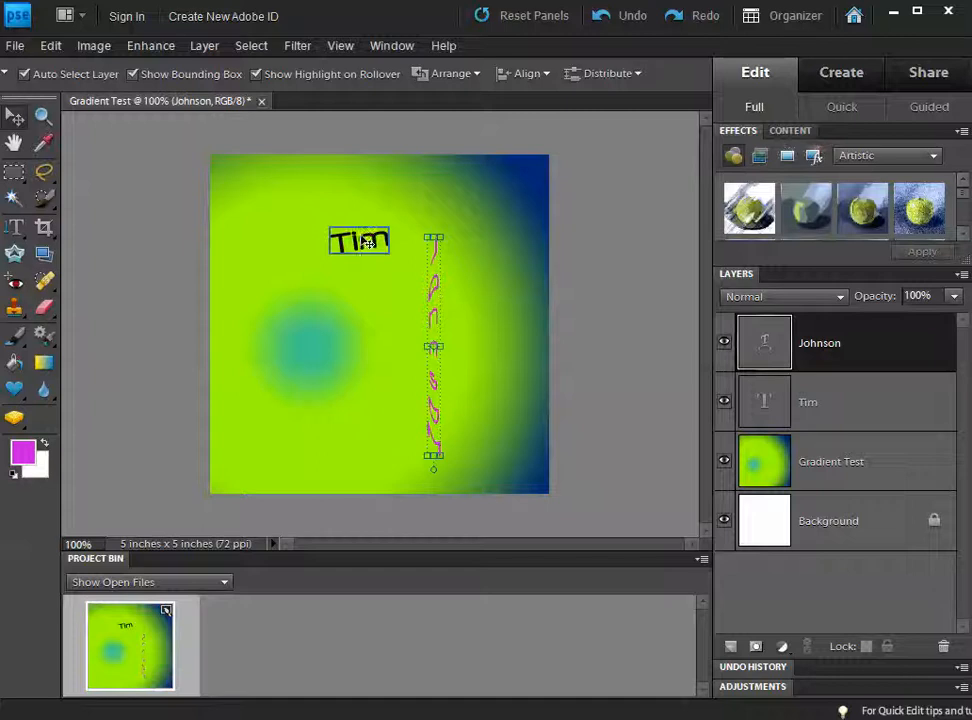
click(368, 243)
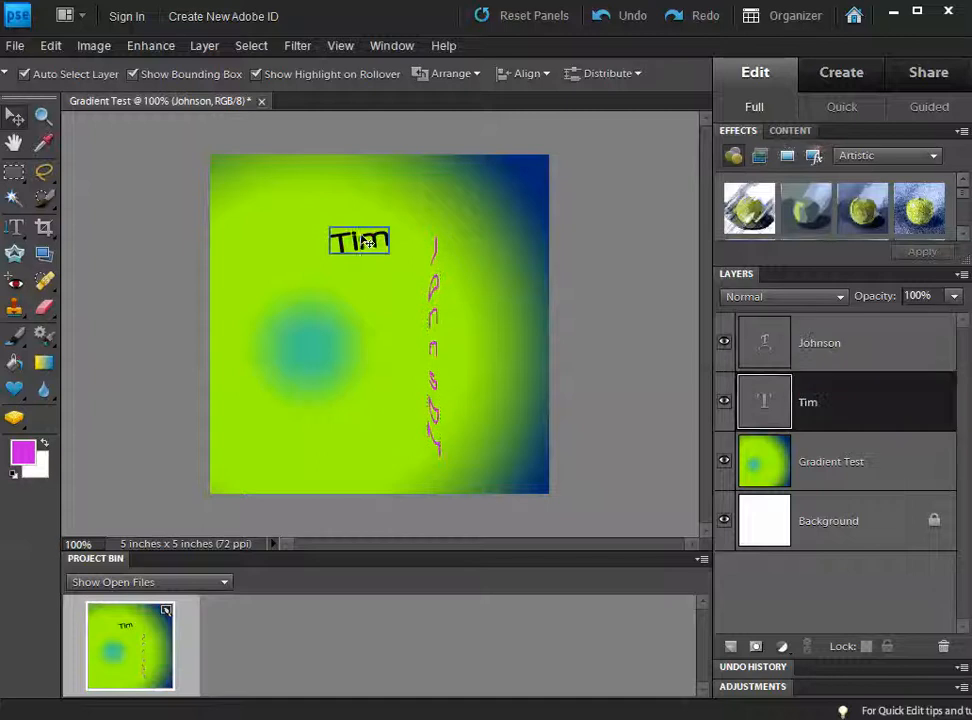
double_click(768, 402)
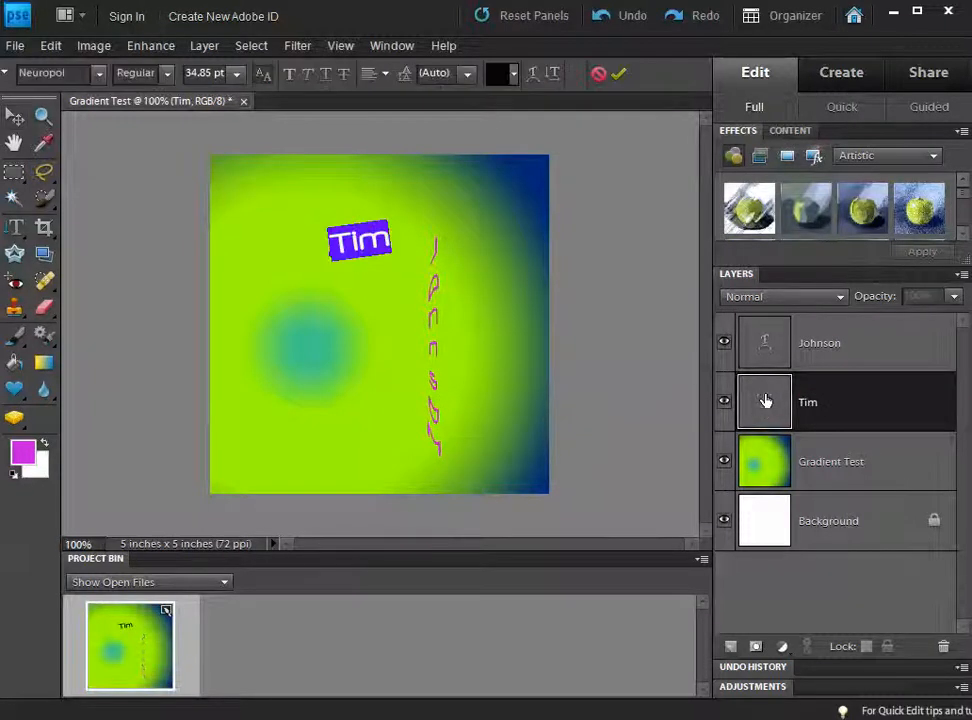
click(533, 73)
click(630, 173)
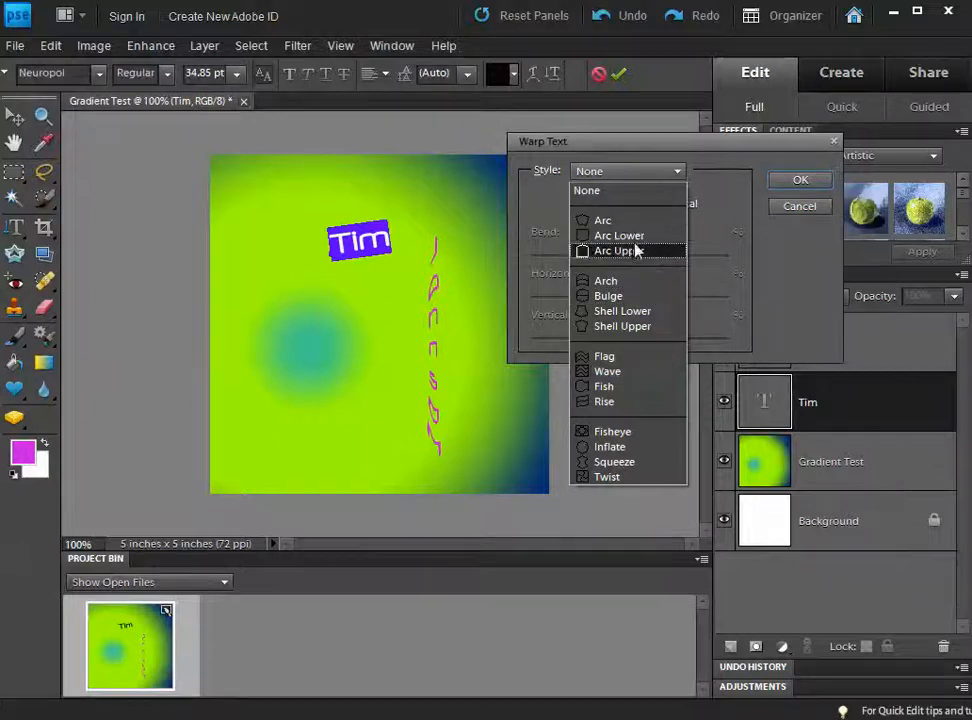
click(638, 387)
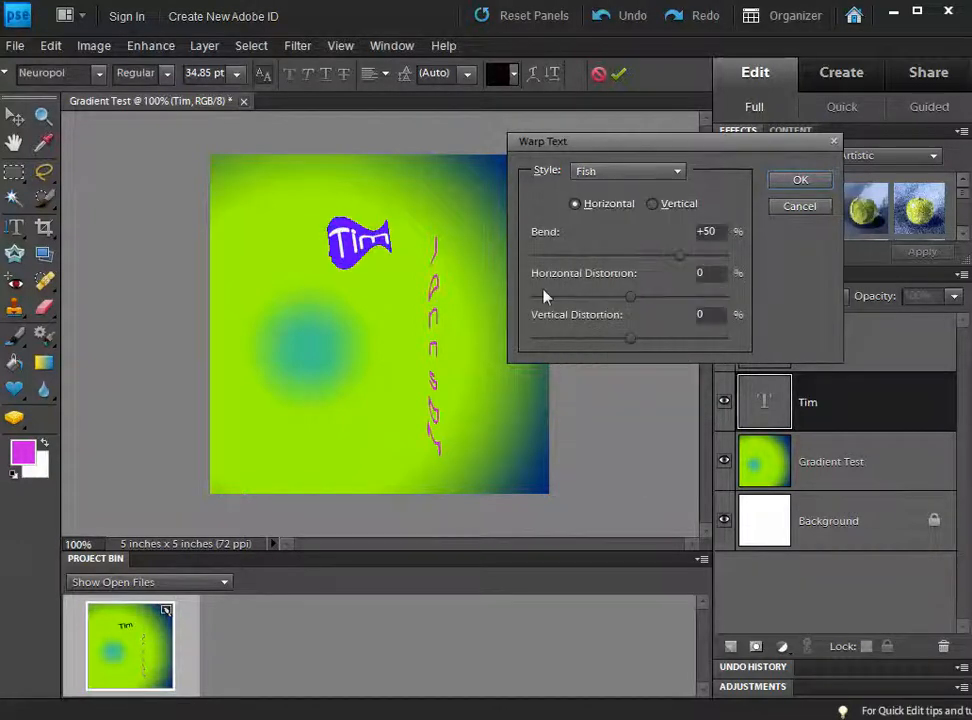
click(676, 261)
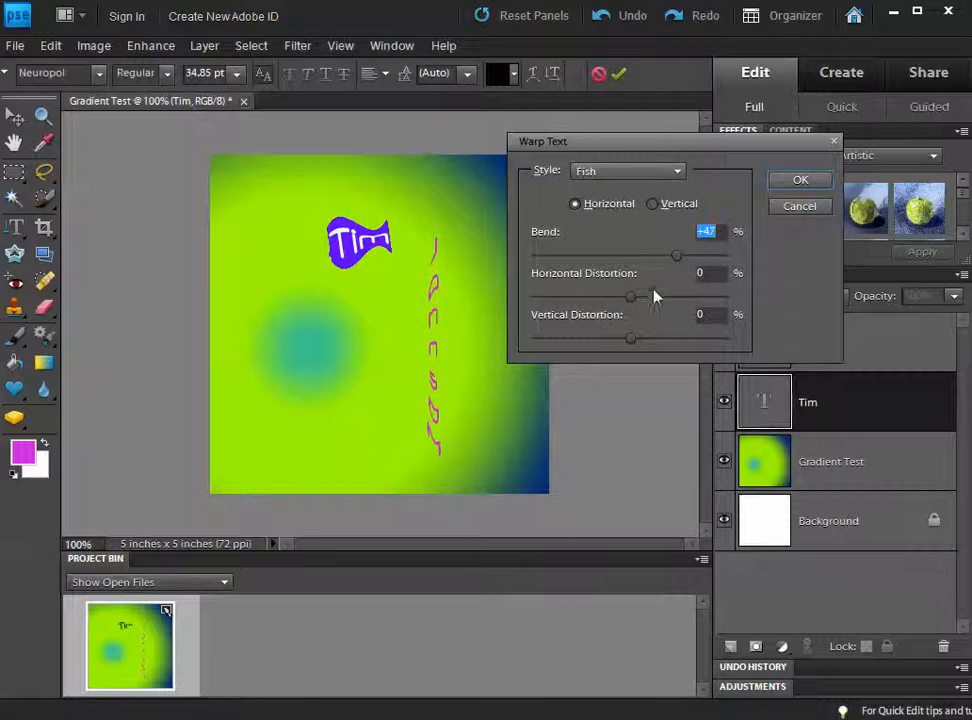
mouse_move(632, 297)
mouse_down()
mouse_move(660, 302)
mouse_move(616, 299)
mouse_up()
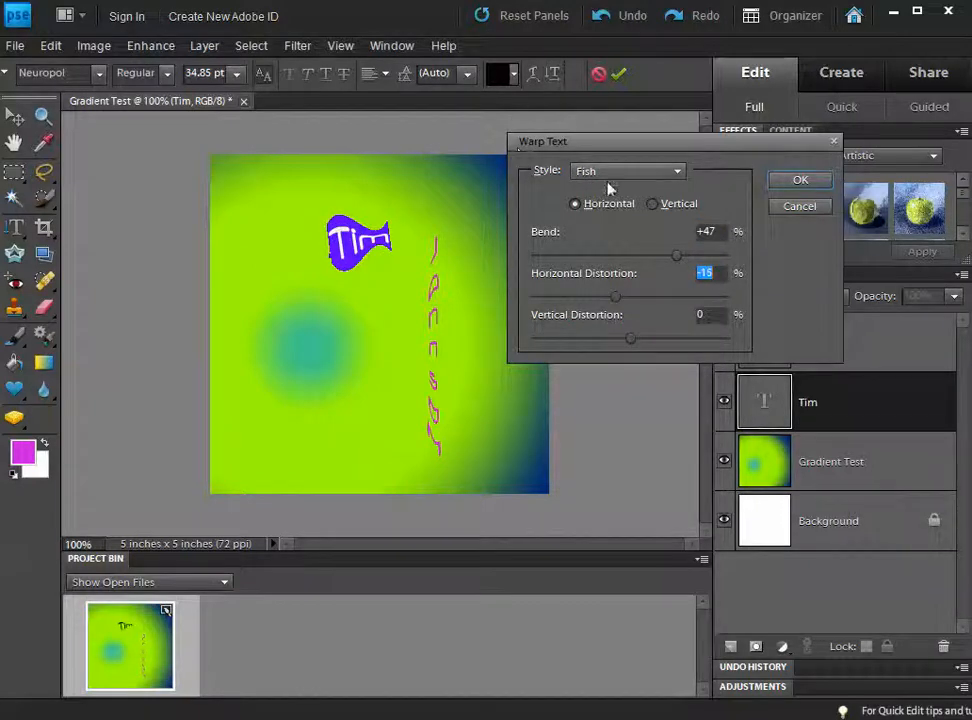
click(806, 182)
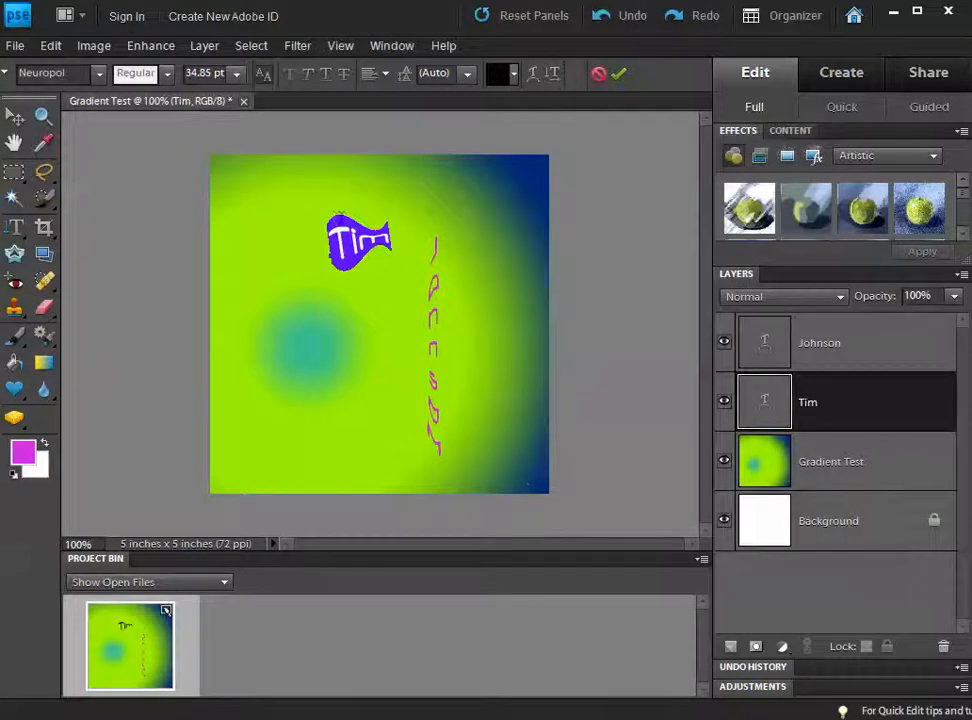
Step: Commit the fish-warped Tim text and make the Johnson layer active
key(ctrl+Return)
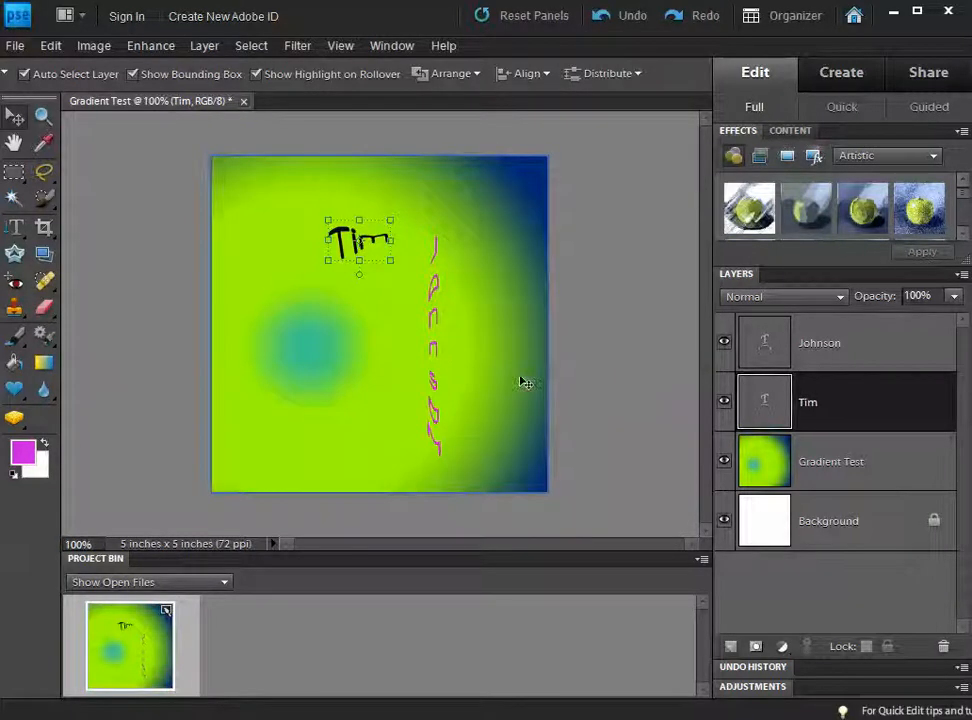
click(772, 357)
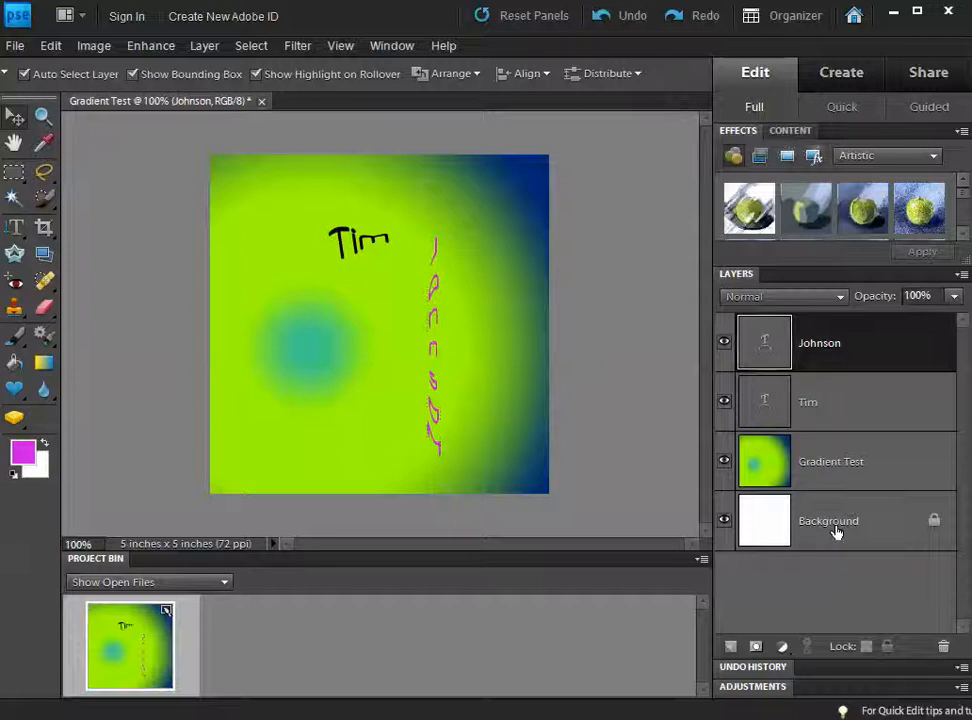
click(812, 524)
drag(827, 534, 742, 646)
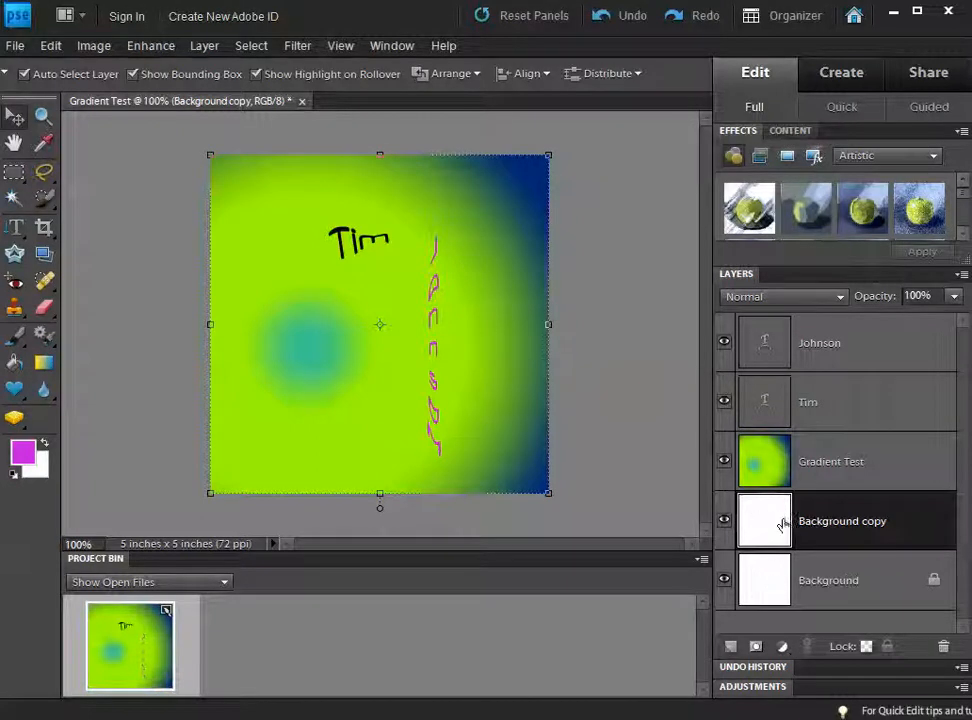
drag(773, 530, 943, 646)
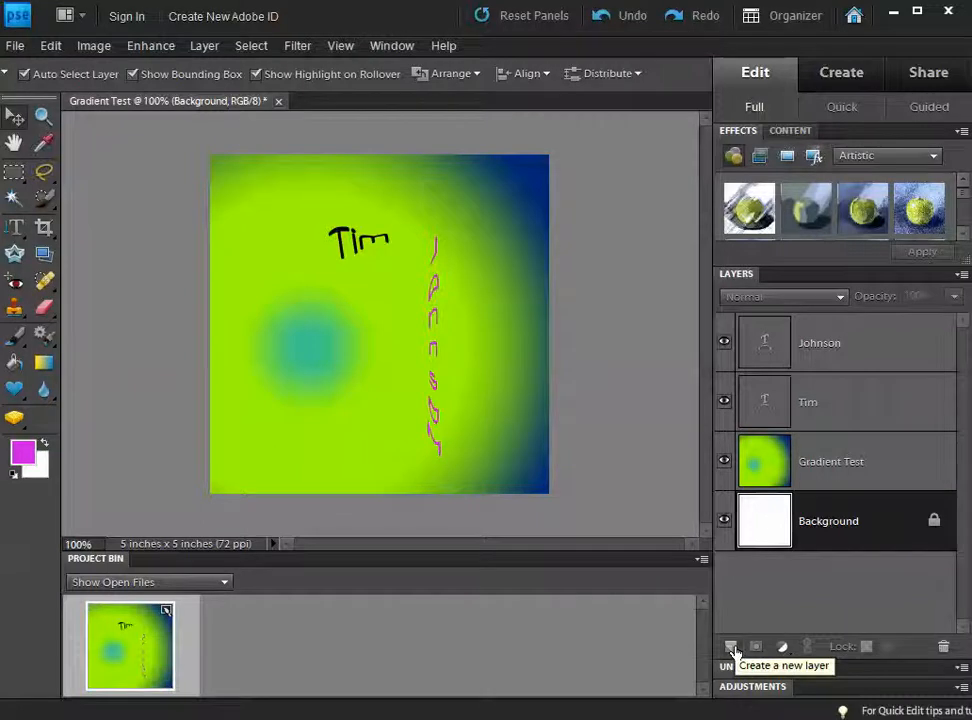
Step: Create a new layer named Border, move it to the top of the stack, and hide Johnson
click(204, 46)
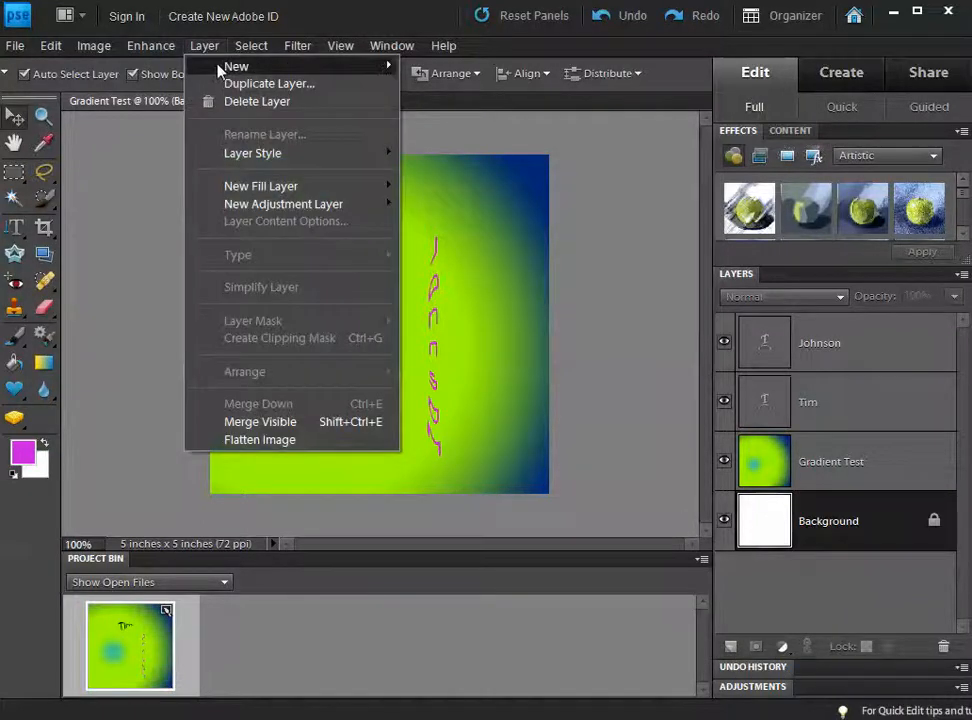
mouse_move(240, 66)
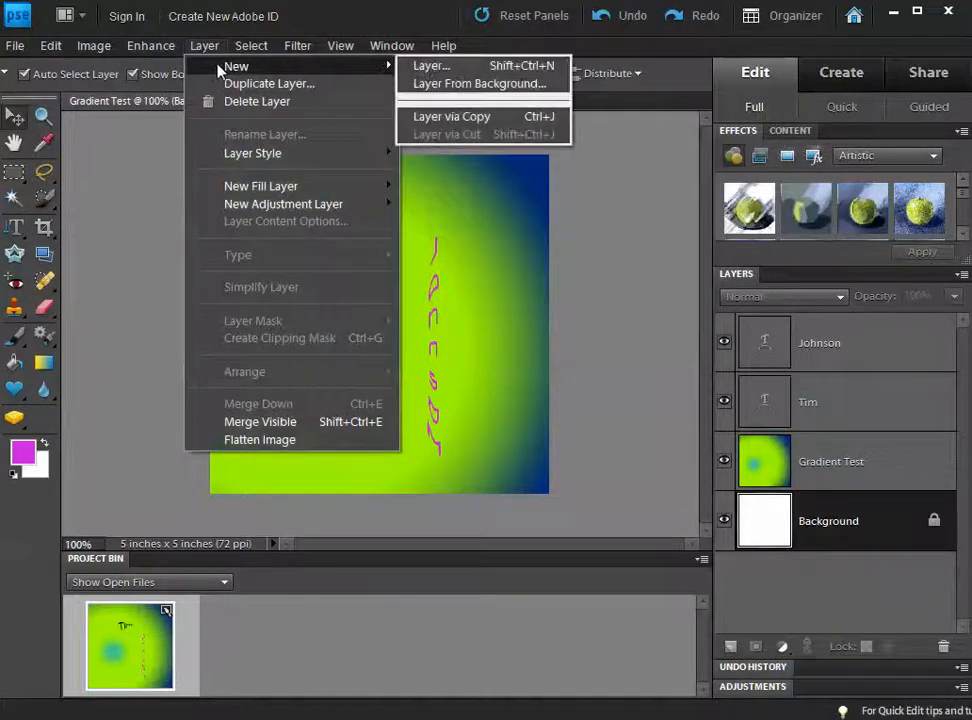
click(416, 70)
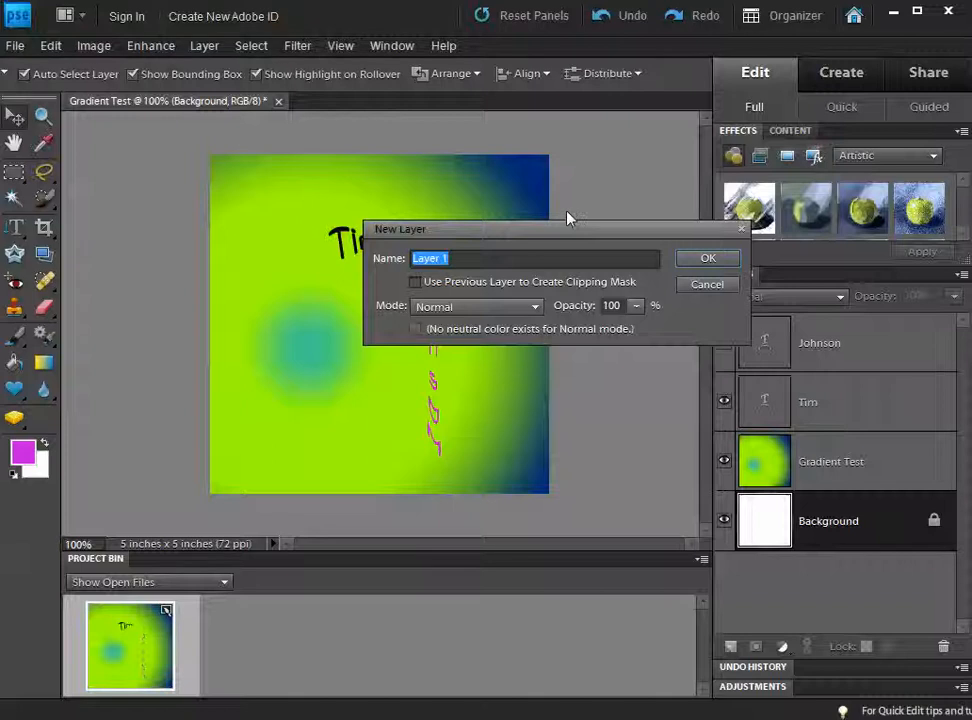
text(Border)
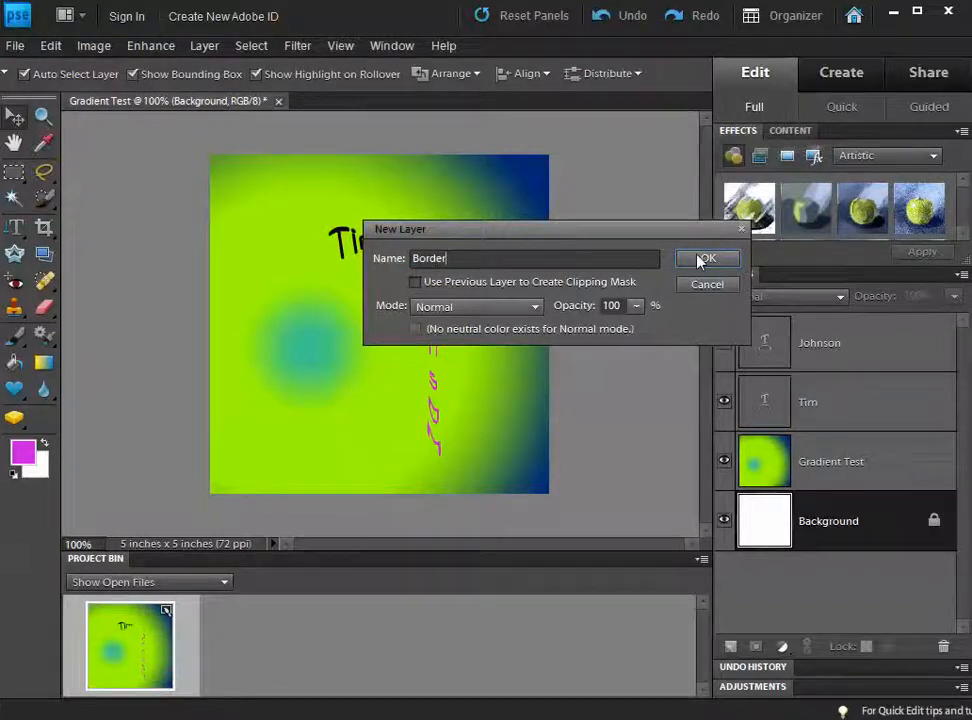
click(707, 258)
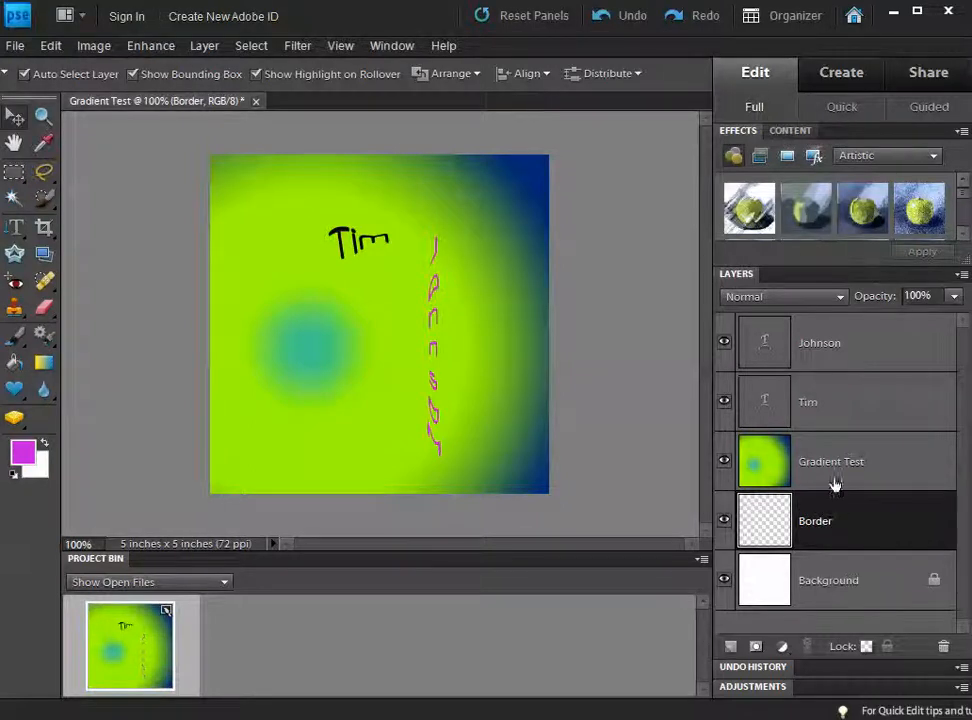
drag(831, 518, 810, 348)
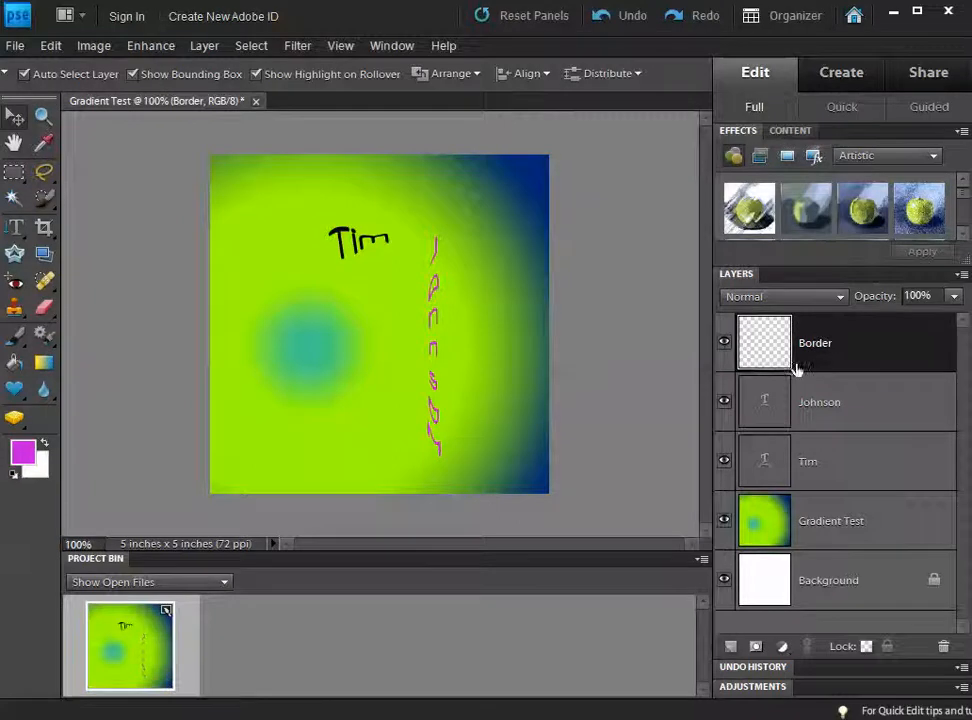
click(724, 401)
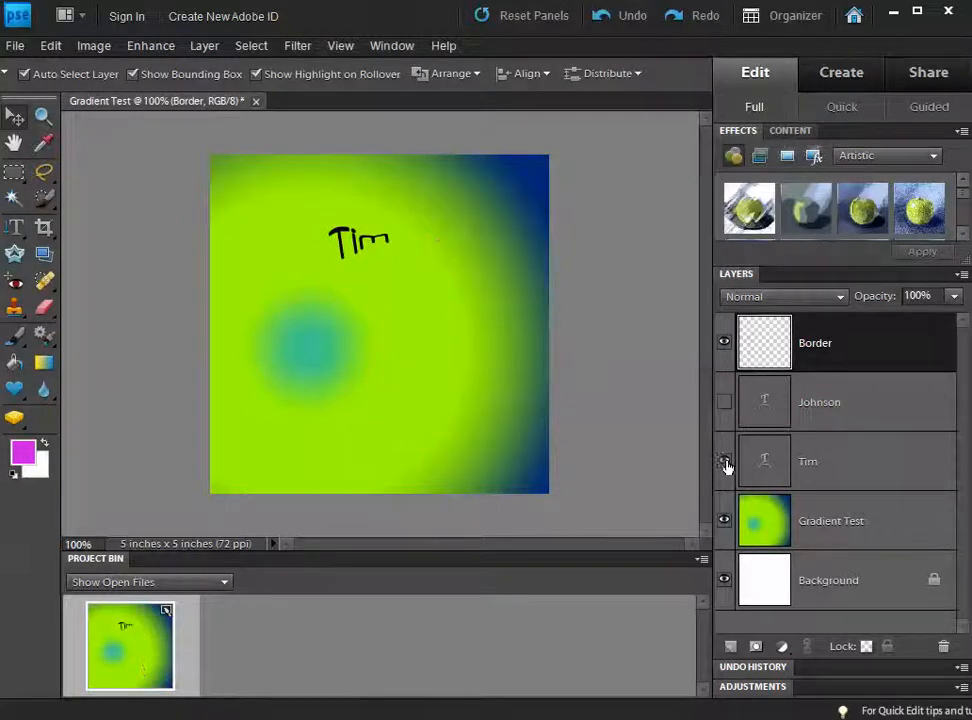
Step: Hide the Tim, Gradient Test and Background layers
click(724, 461)
click(724, 520)
click(724, 580)
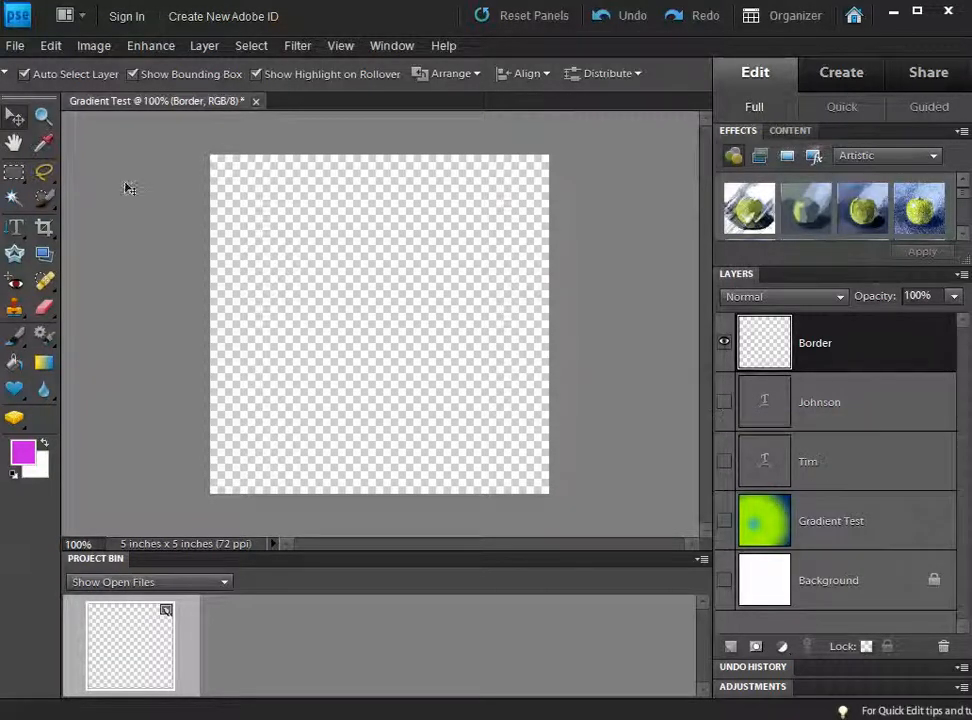
Step: Switch to the Rectangular Marquee Tool for a rectangular selection
click(17, 172)
right_click(22, 174)
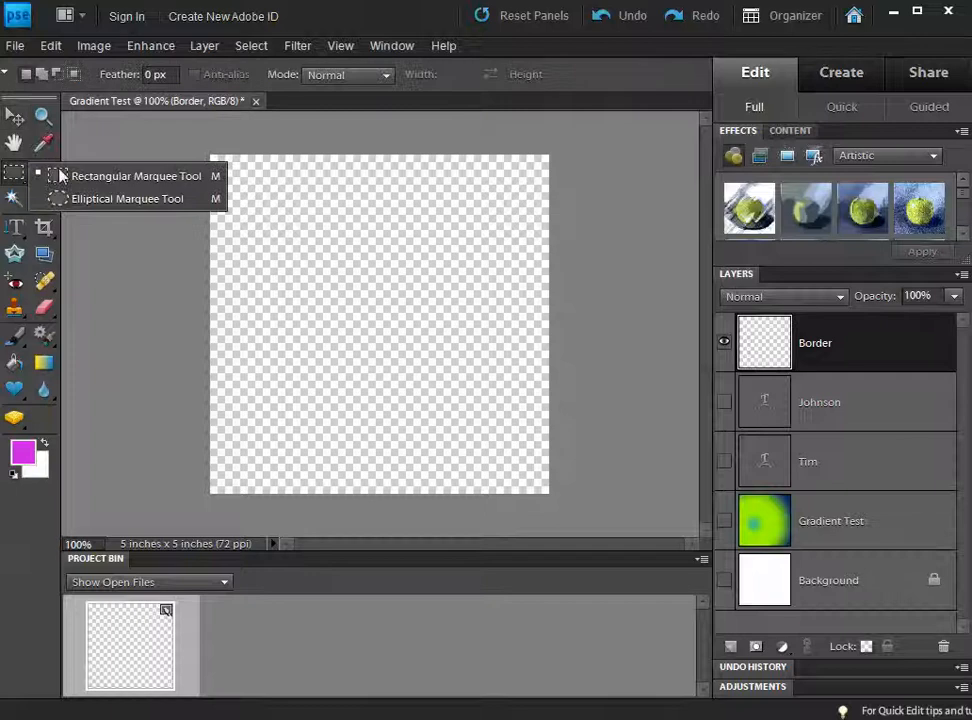
click(60, 175)
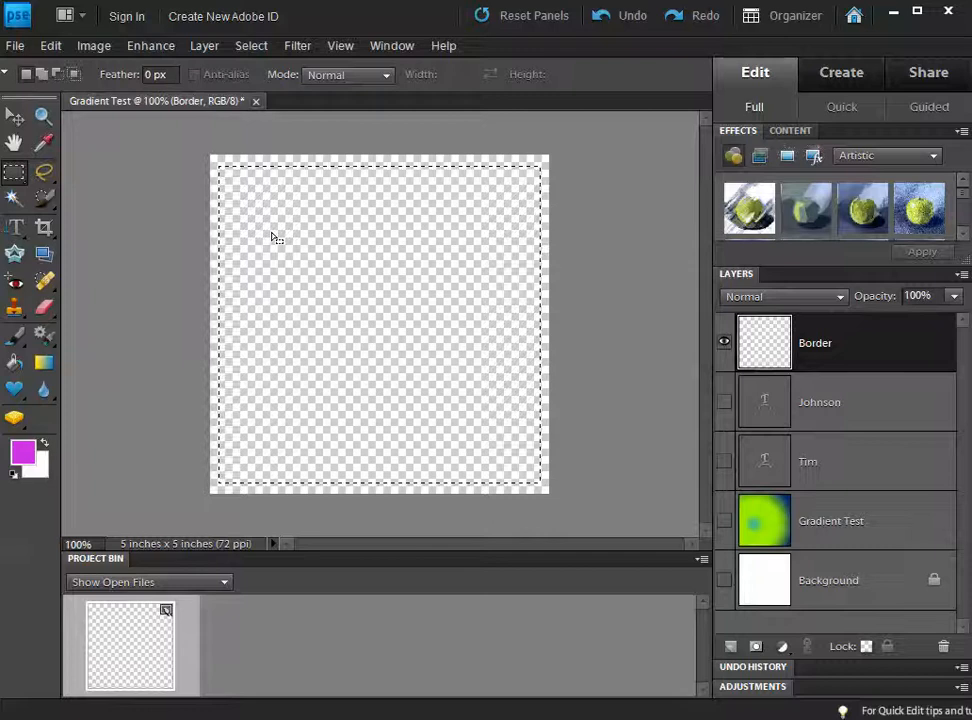
Step: Try a magenta Paint Bucket fill of the selection, then undo it
click(19, 366)
click(252, 329)
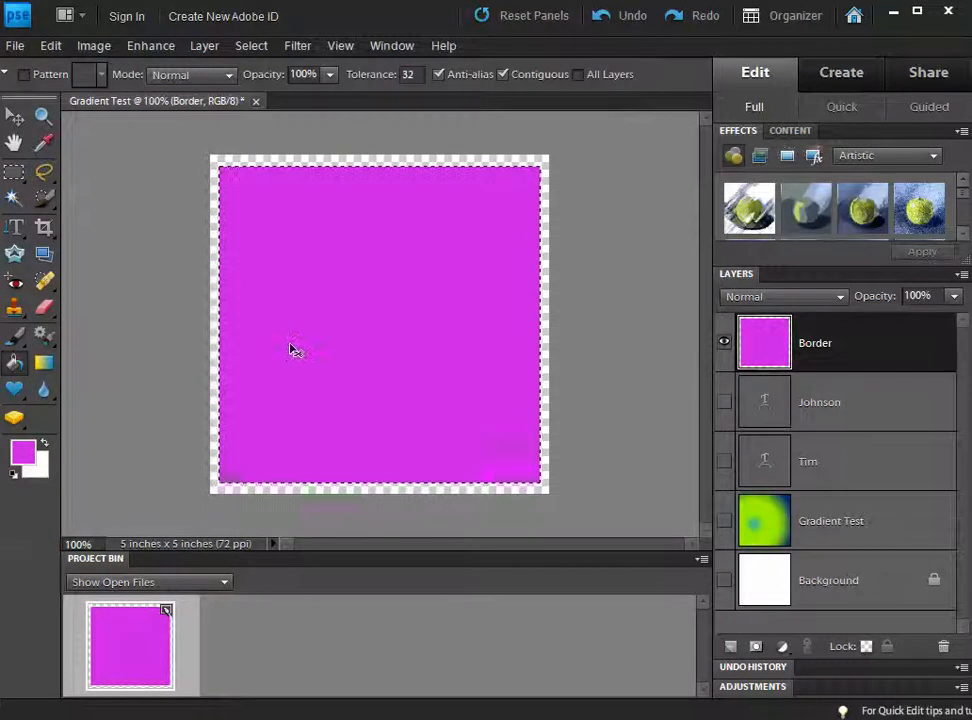
key(ctrl+z)
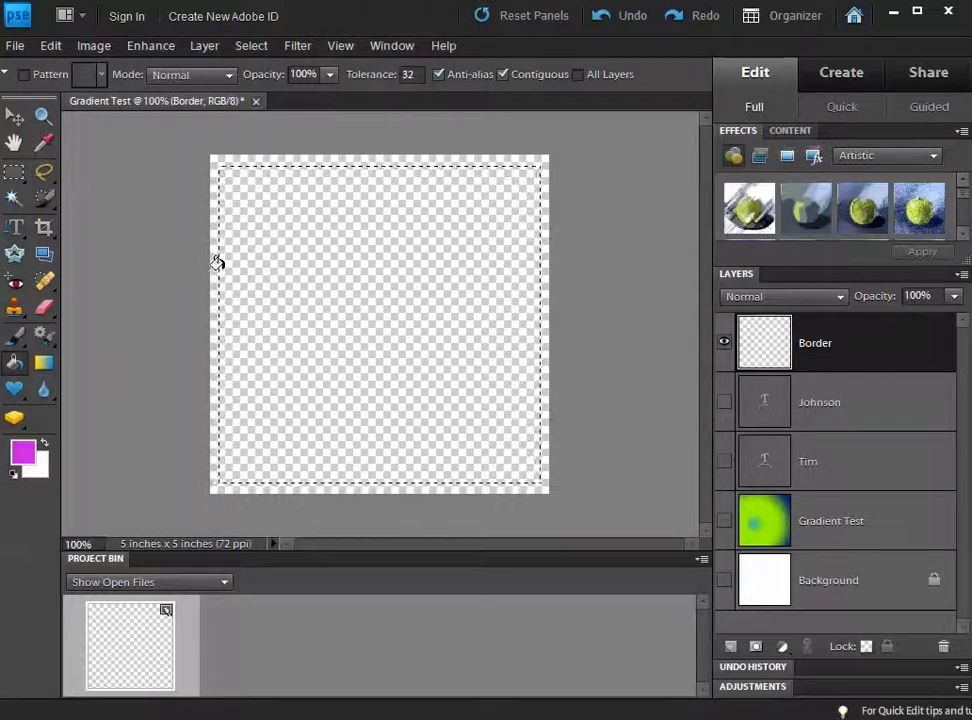
Step: Reselect the Rectangular Marquee Tool and apply Select Inverse to get the edge band
click(15, 173)
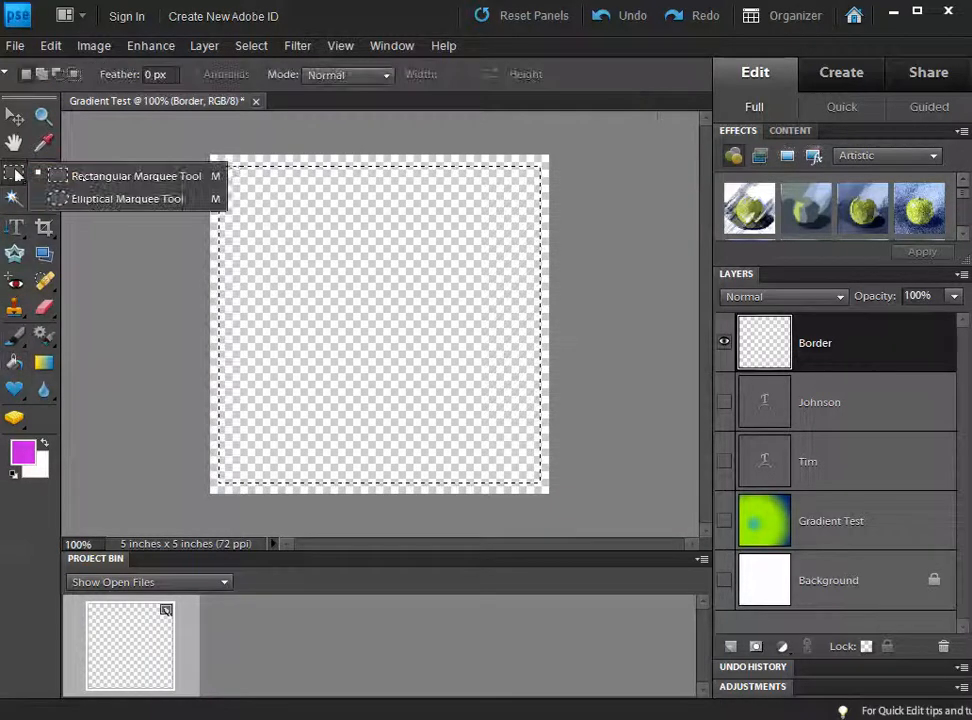
click(100, 176)
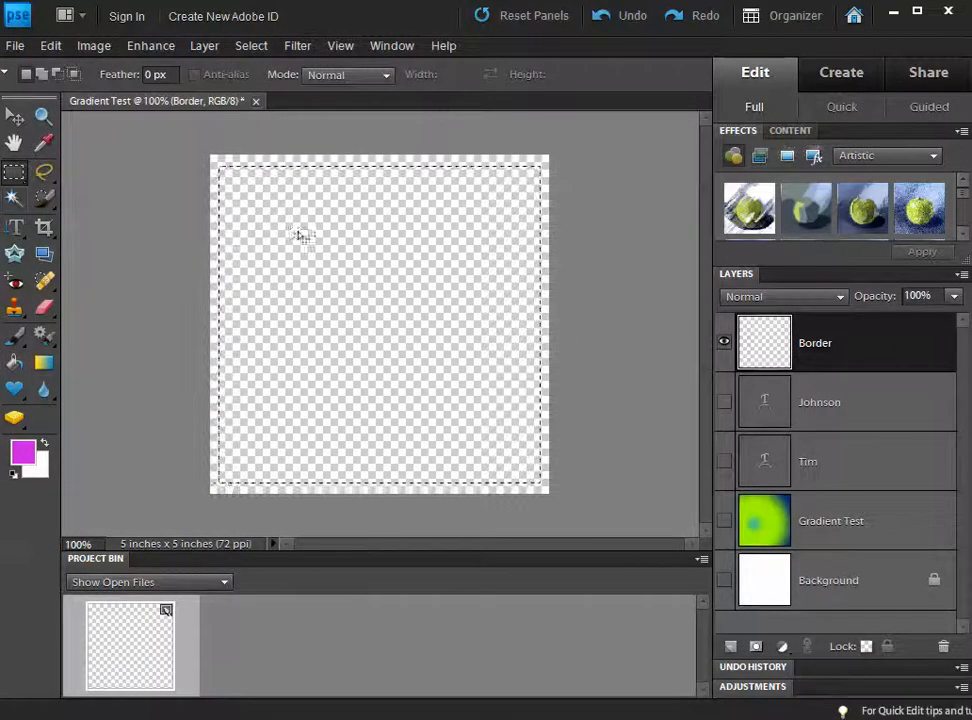
right_click(320, 256)
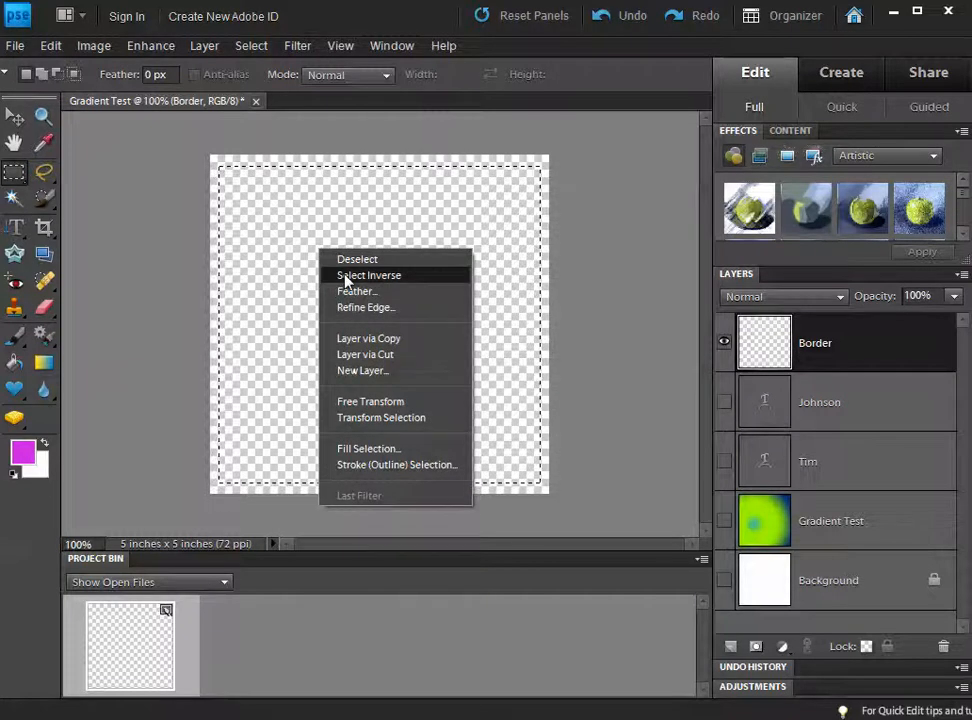
click(345, 276)
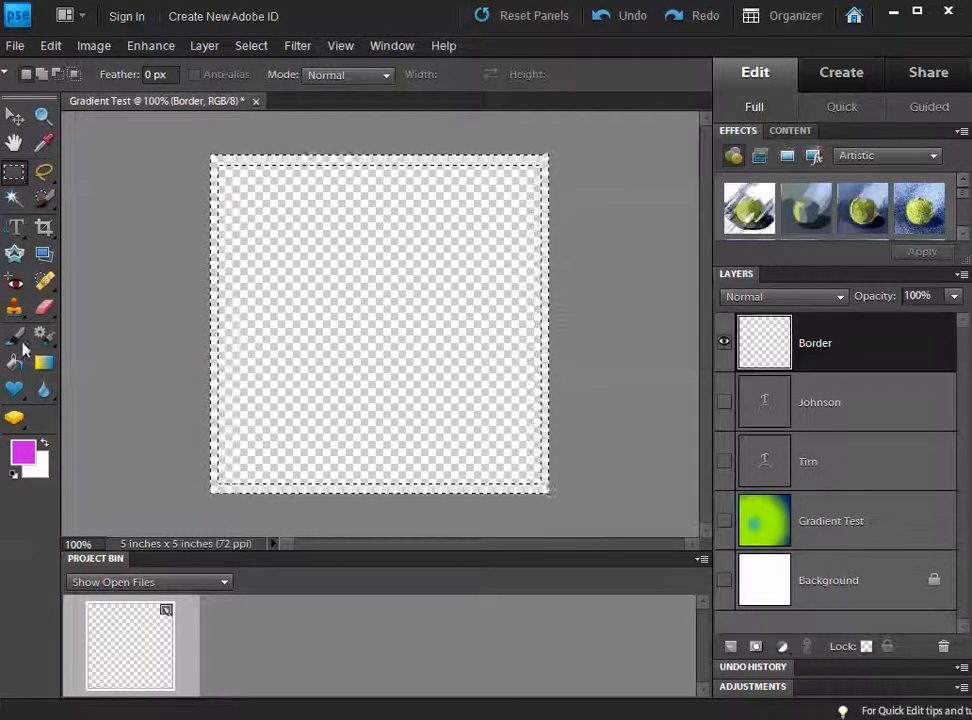
Step: Set the foreground colour to teal (hue 178, 127c78)
click(22, 452)
click(545, 353)
click(596, 352)
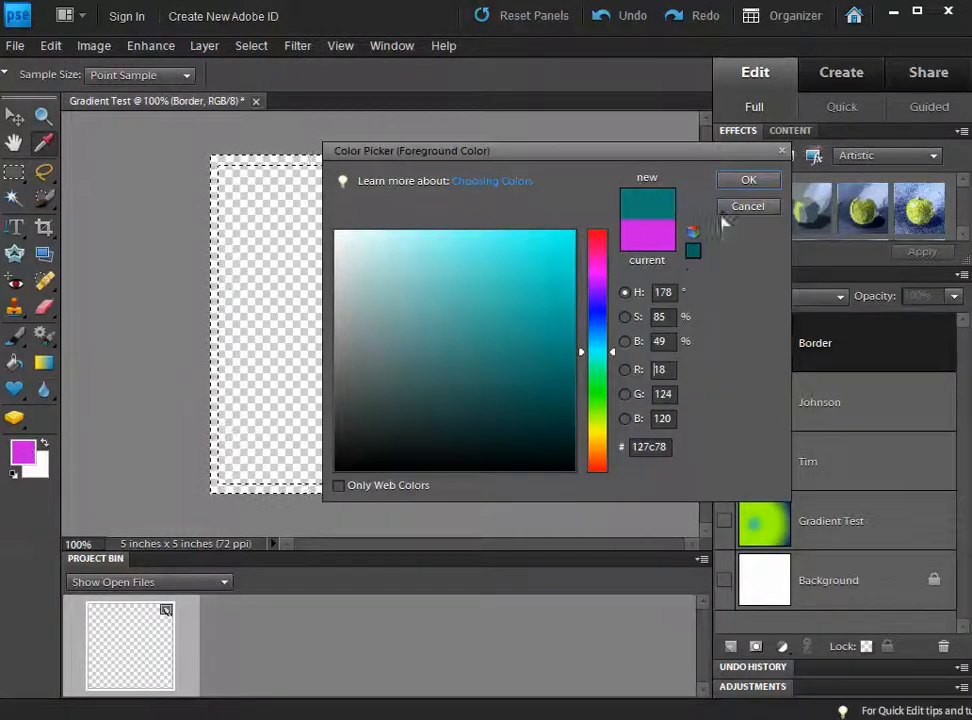
click(746, 181)
Step: Paint Bucket fill the thin edge band on the Border layer with the teal colour
click(16, 362)
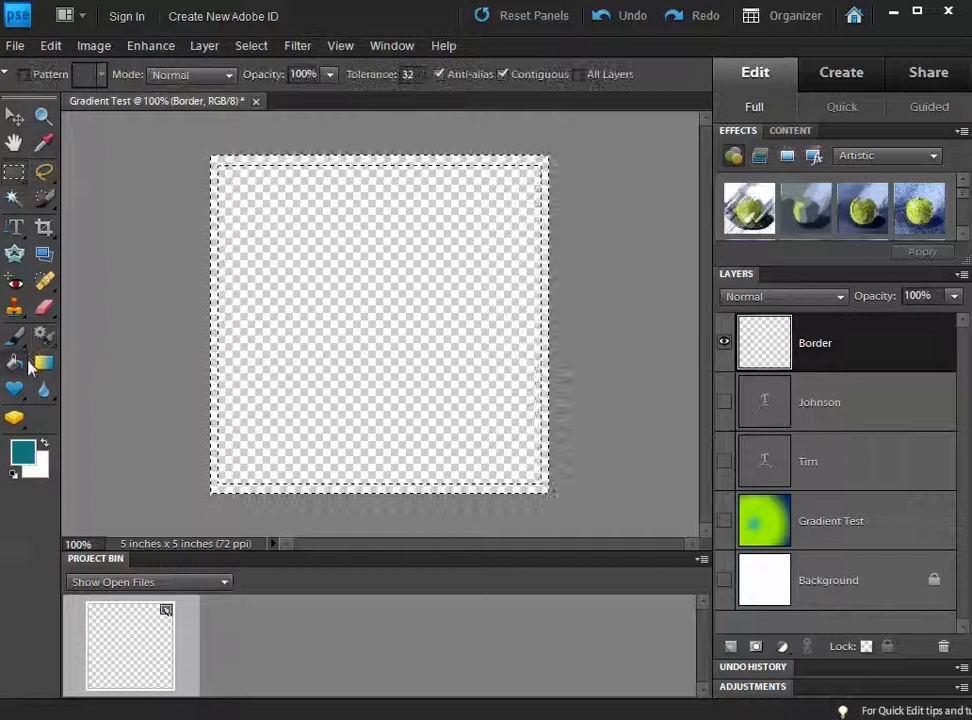
click(213, 296)
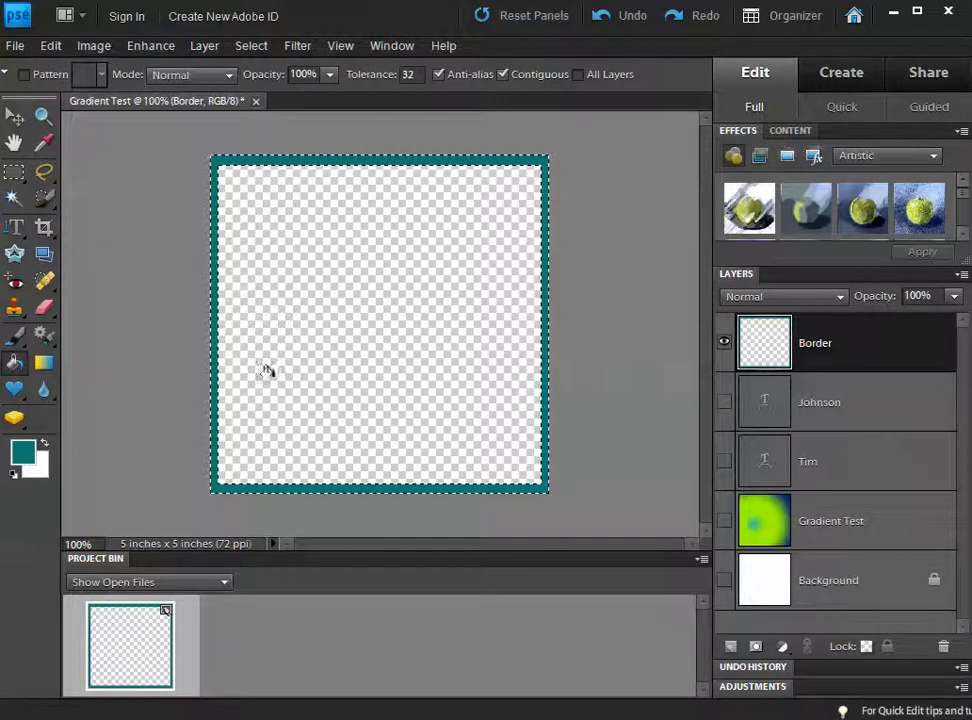
click(44, 366)
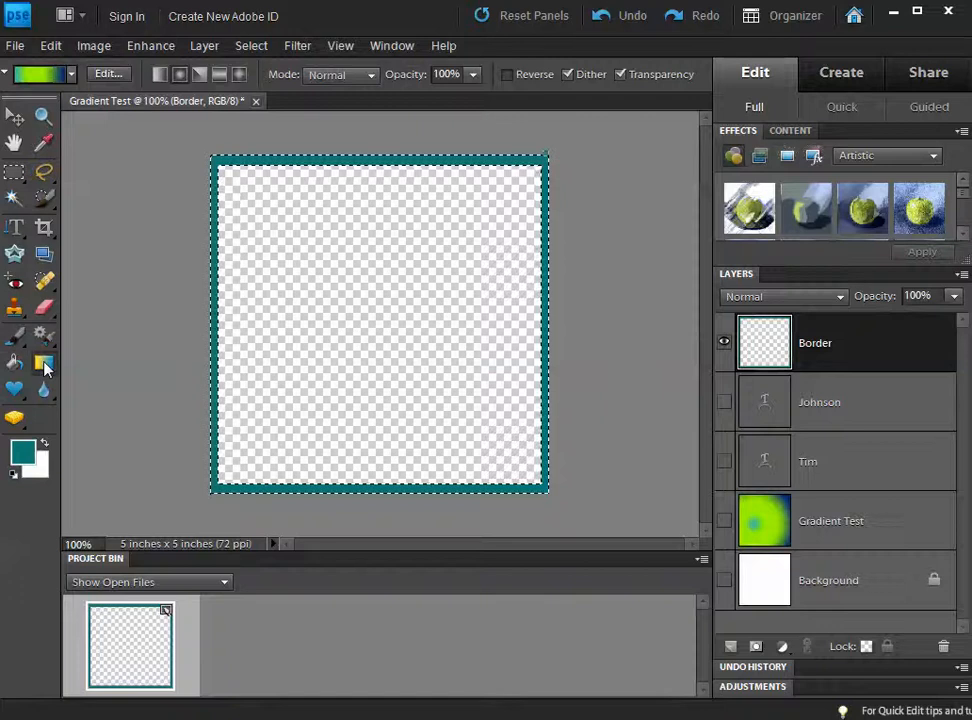
drag(607, 308, 611, 315)
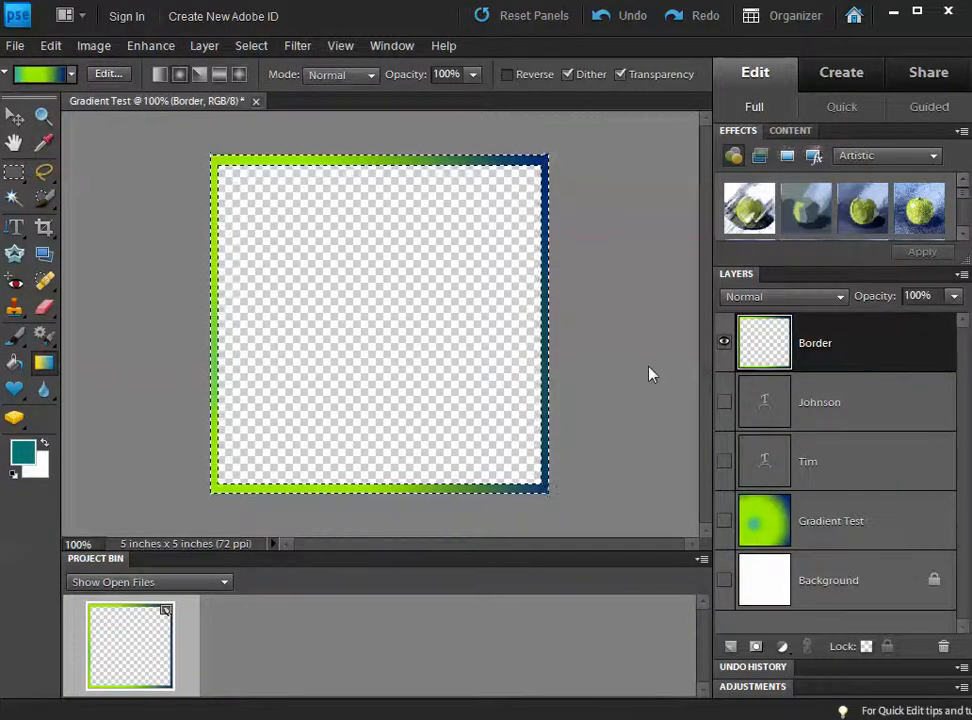
key(ctrl+d)
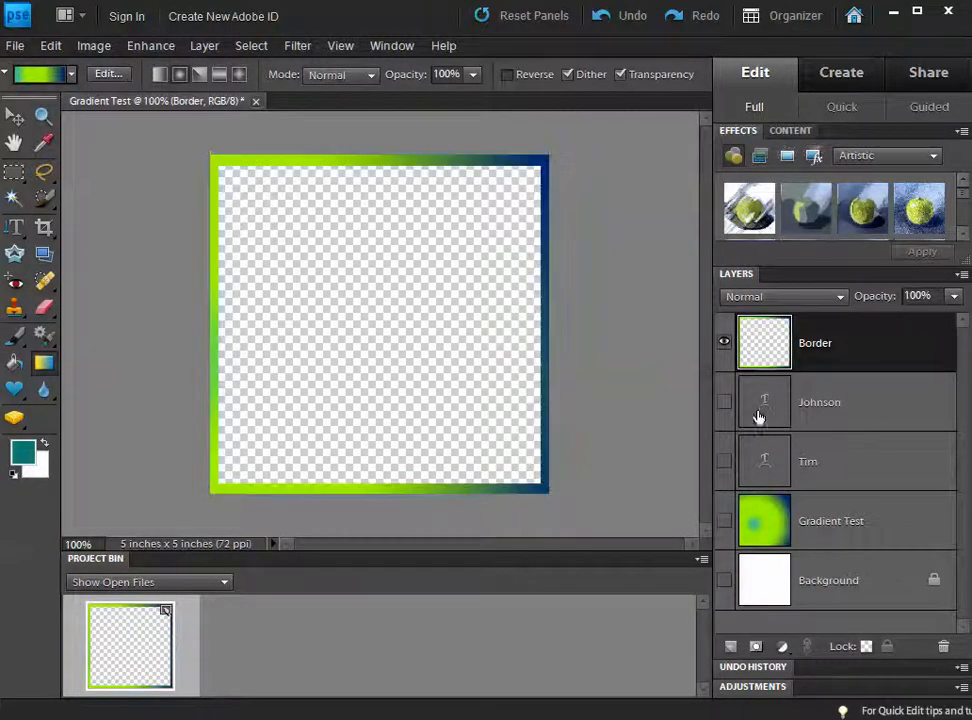
click(725, 402)
click(725, 461)
click(725, 520)
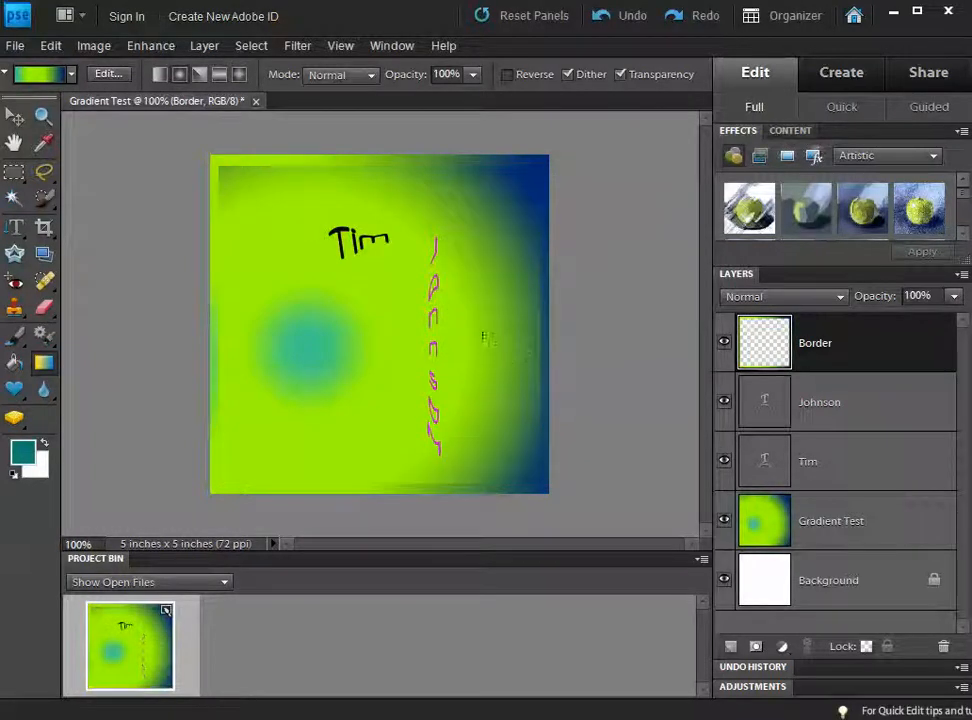
Step: Toggle the Border layer's visibility repeatedly to compare, leaving it visible
click(719, 342)
click(720, 342)
click(720, 342)
click(720, 342)
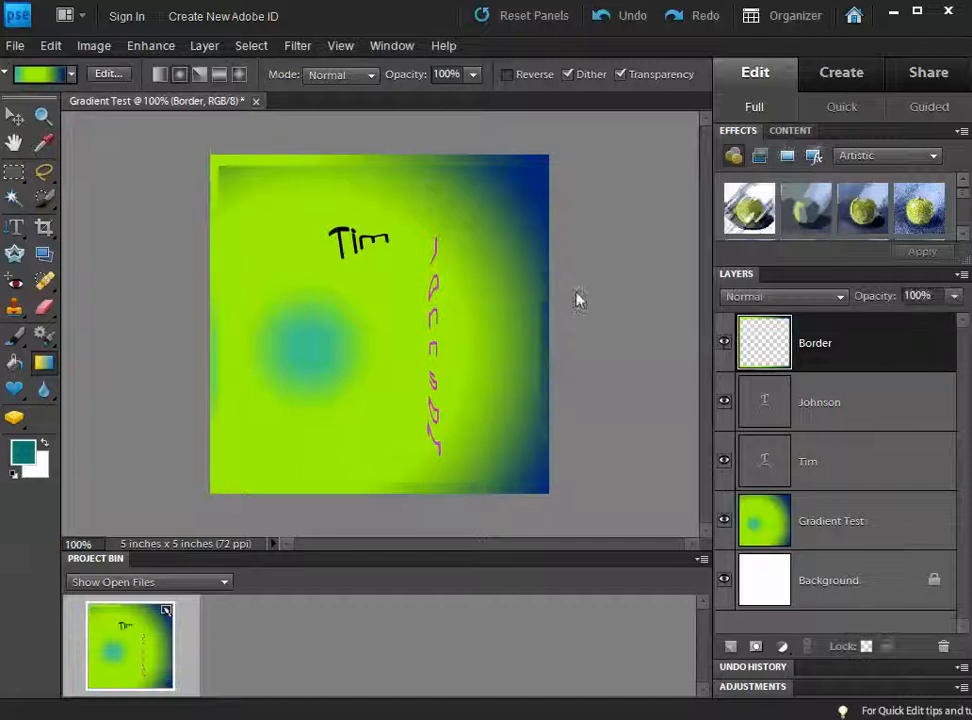
click(724, 344)
click(724, 343)
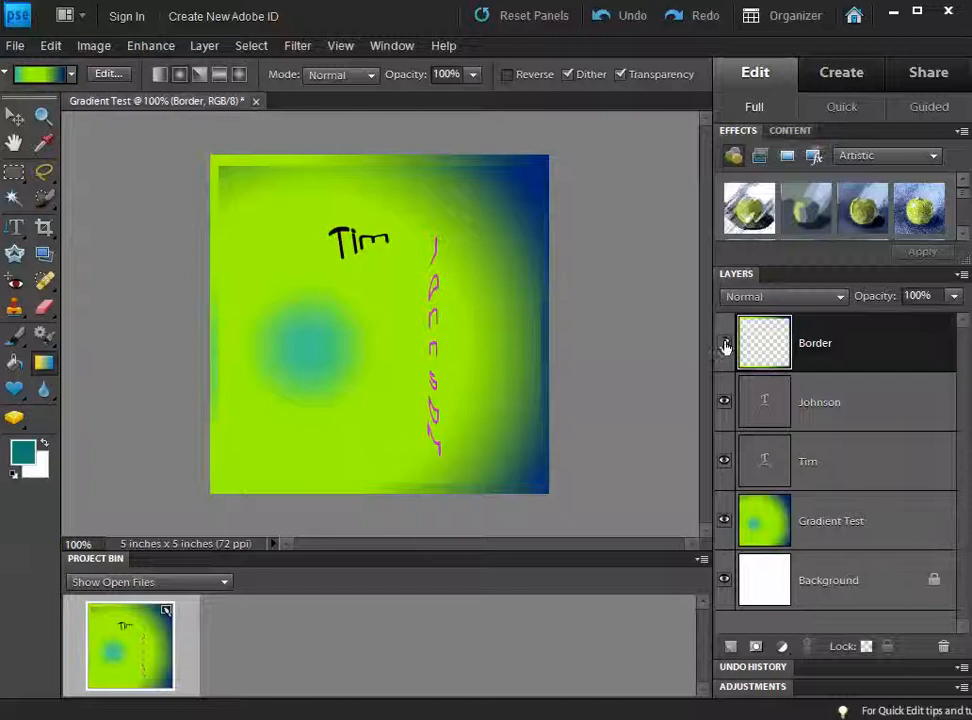
click(724, 344)
click(724, 345)
click(15, 46)
click(63, 224)
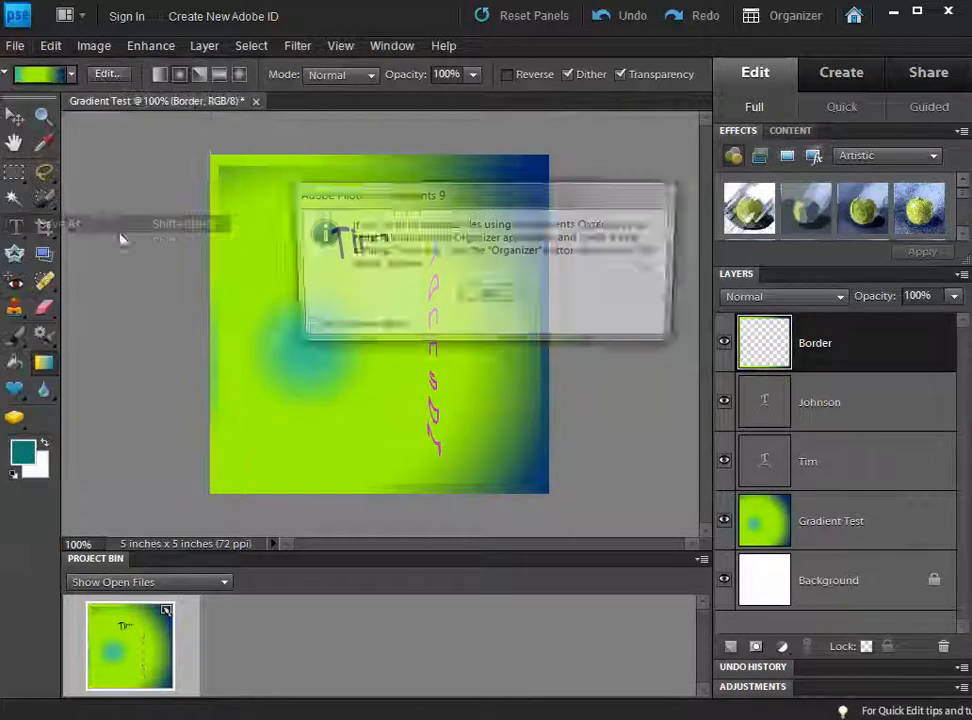
click(495, 300)
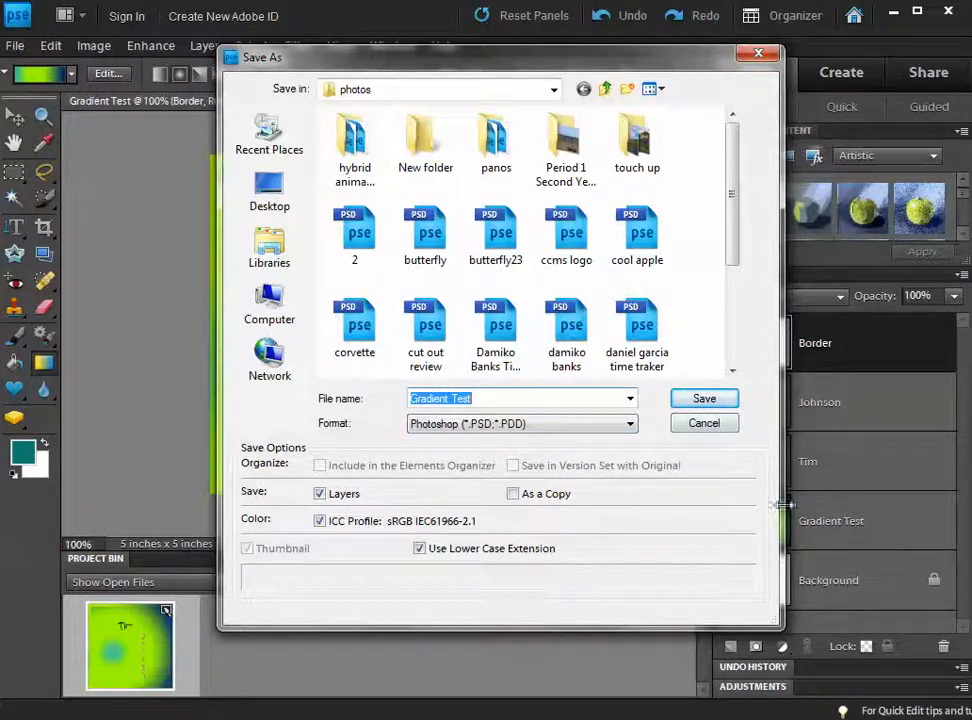
click(706, 426)
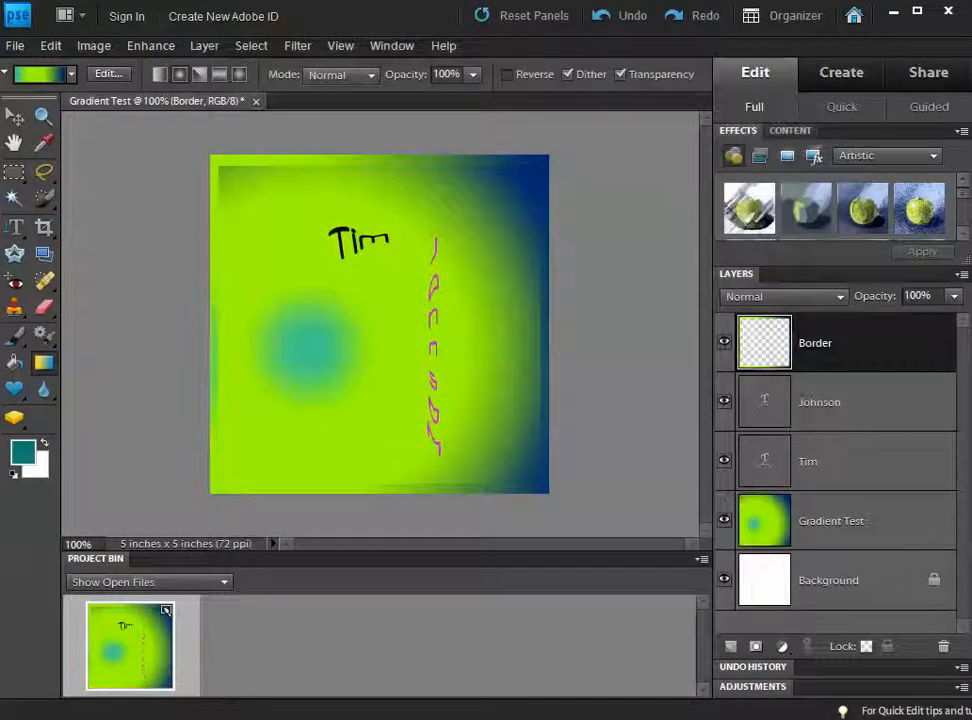